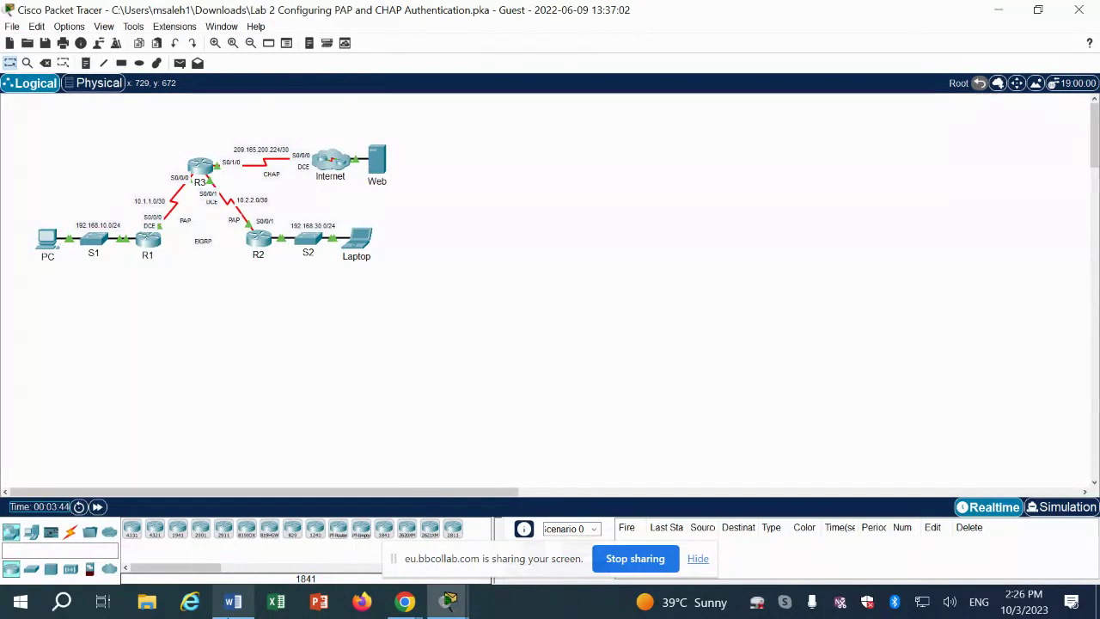
# Step: Scroll the lab document to Part 2: Configure PPP encapsulation, then return to the Packet Tracer topology
pyautogui.click(233, 601)
pyautogui.scroll(-5, 456, 335)
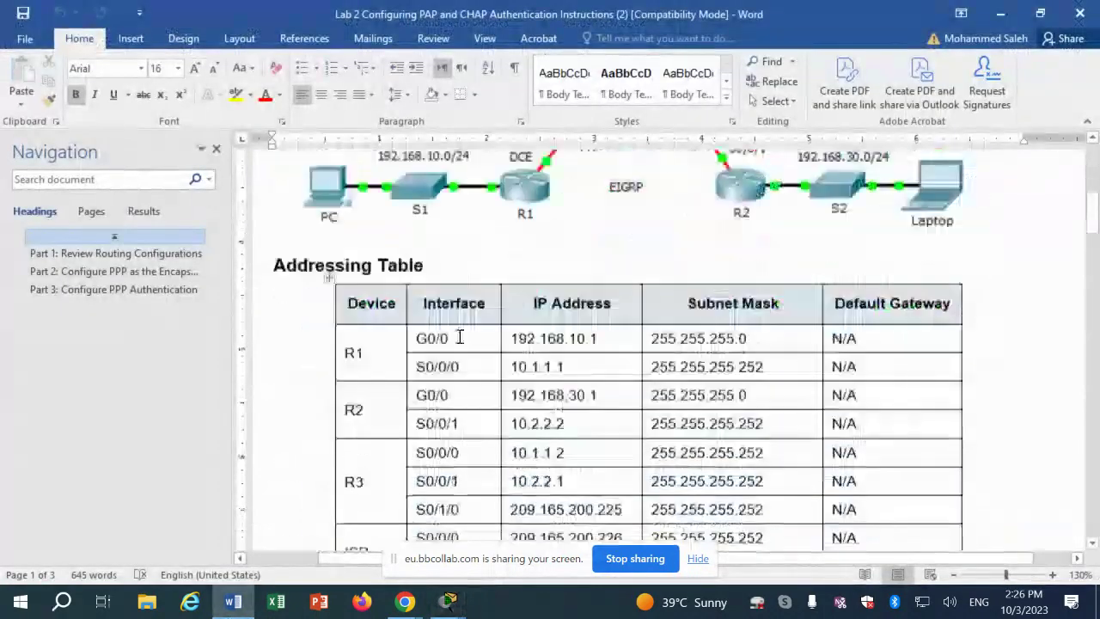
pyautogui.scroll(-1, 459, 335)
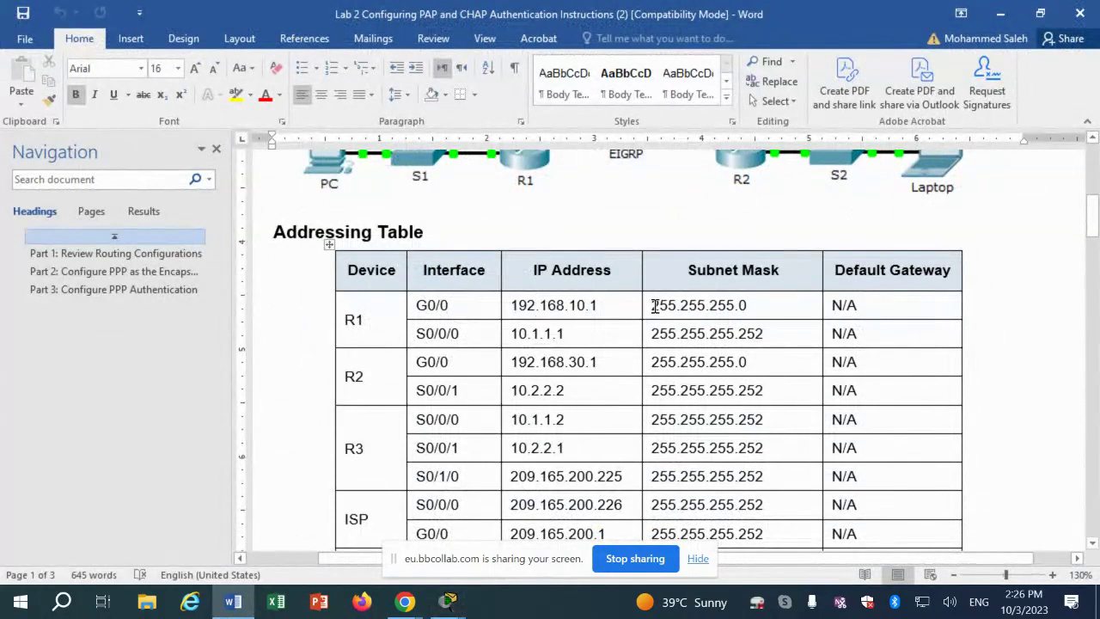
pyautogui.scroll(-2, 594, 365)
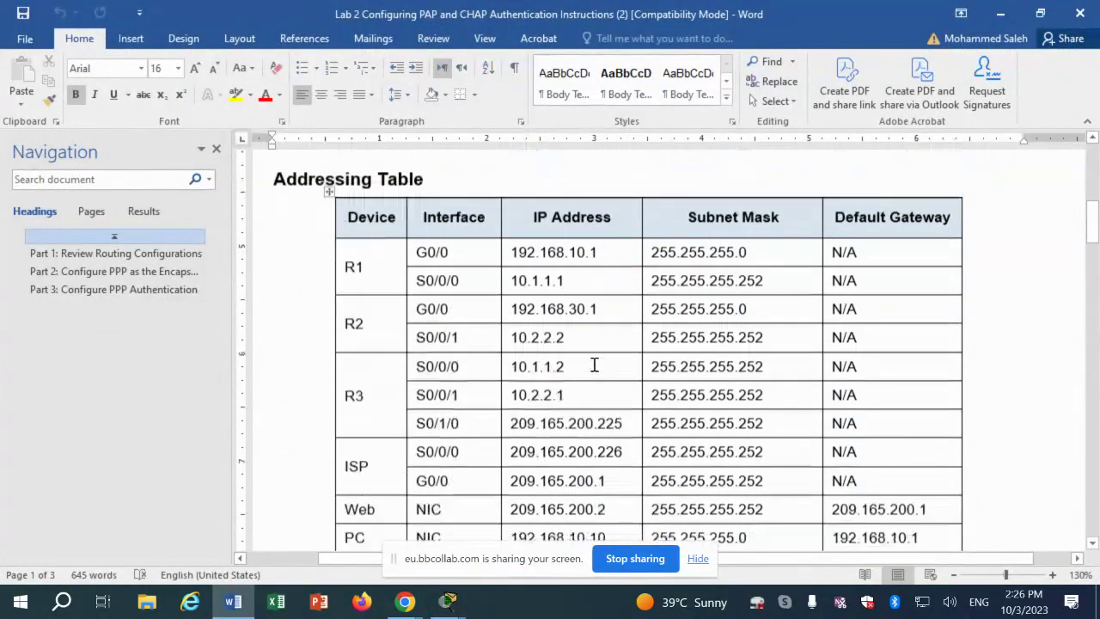
pyautogui.scroll(-1, 594, 365)
pyautogui.scroll(-2, 396, 322)
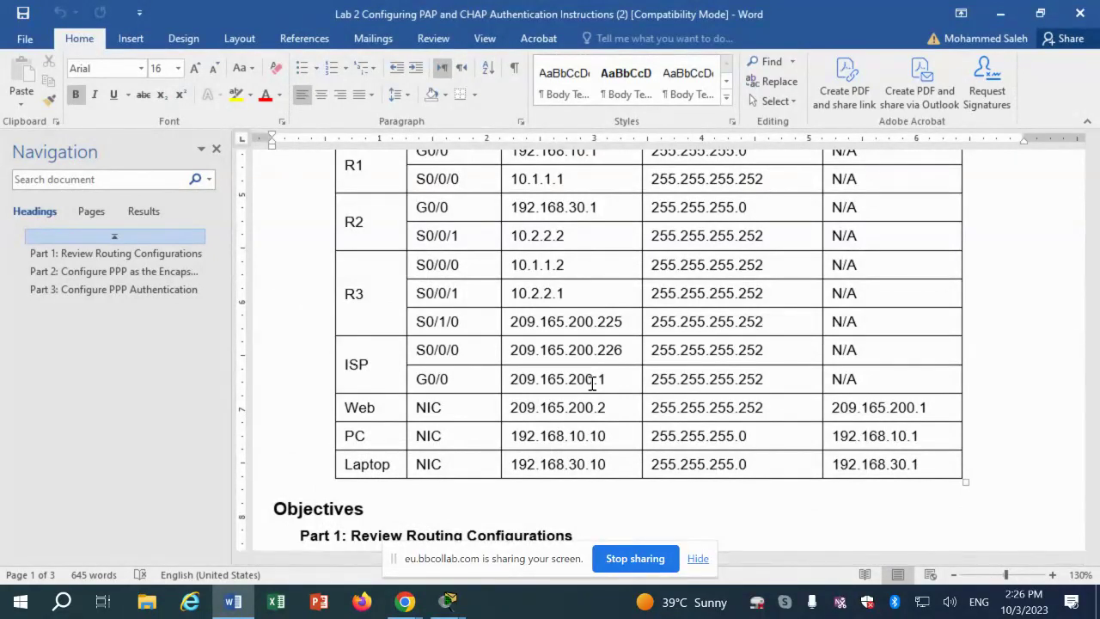
pyautogui.scroll(-6, 592, 383)
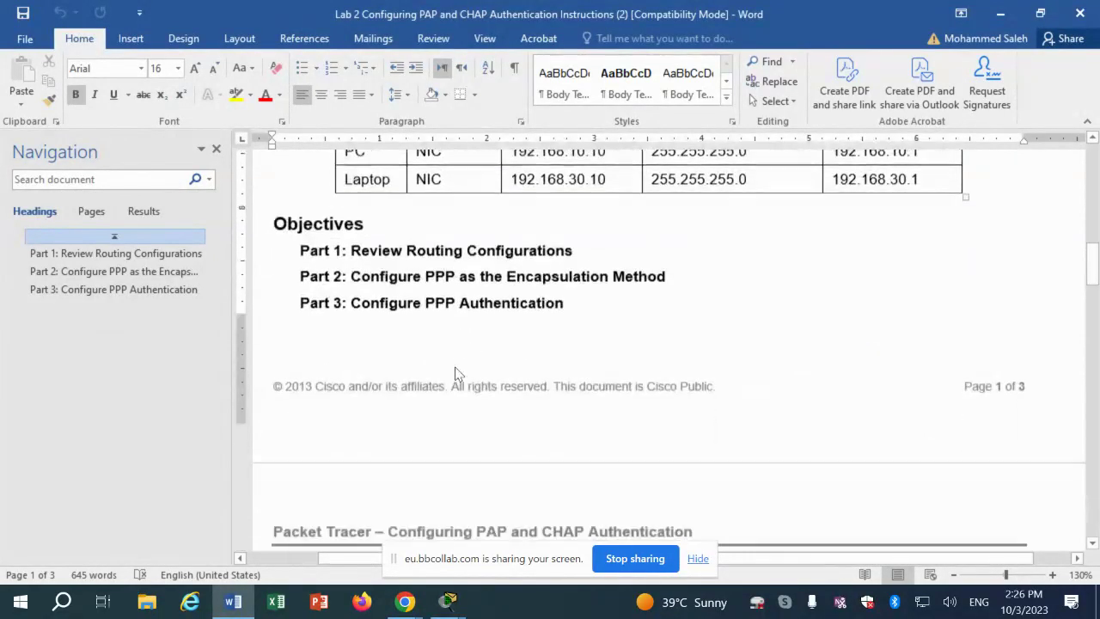
pyautogui.scroll(-2, 455, 373)
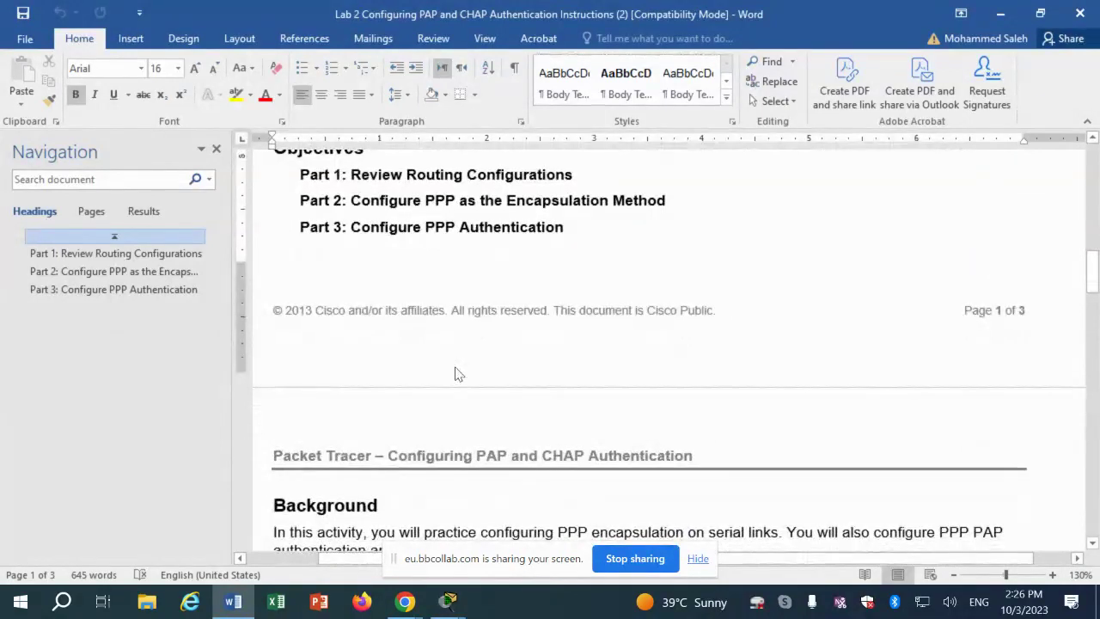
pyautogui.scroll(-9, 455, 374)
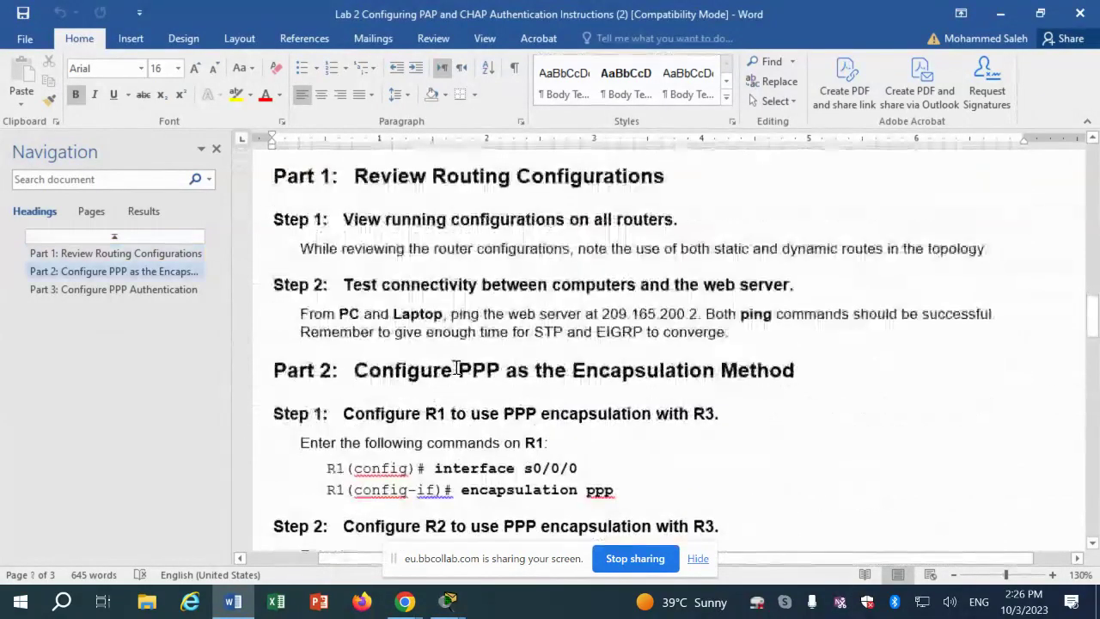
pyautogui.scroll(-1, 456, 370)
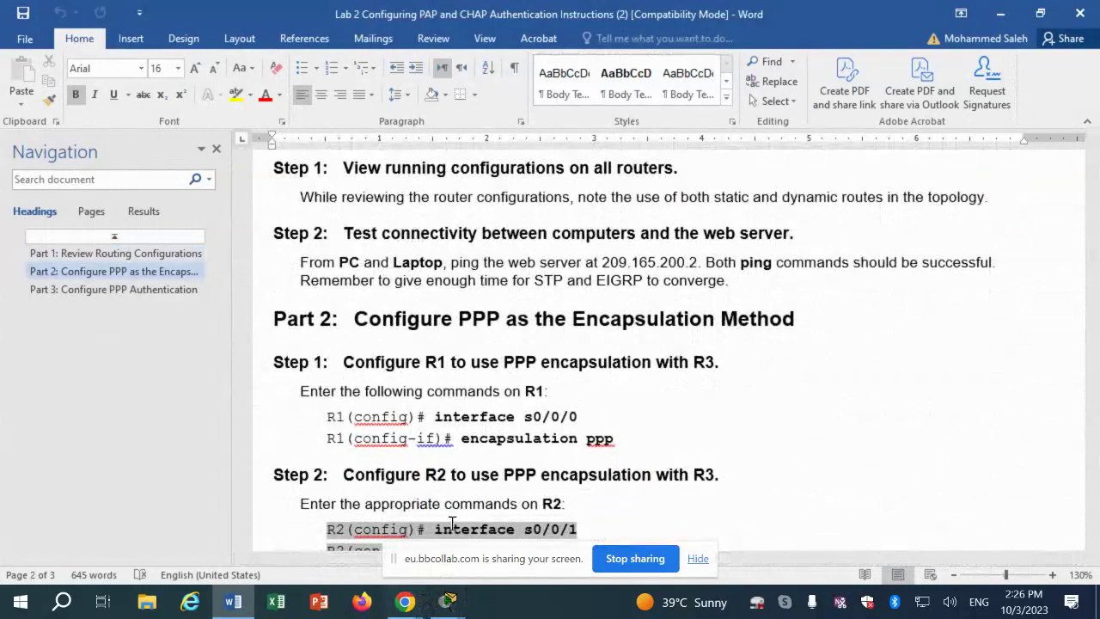
pyautogui.moveTo(446, 597)
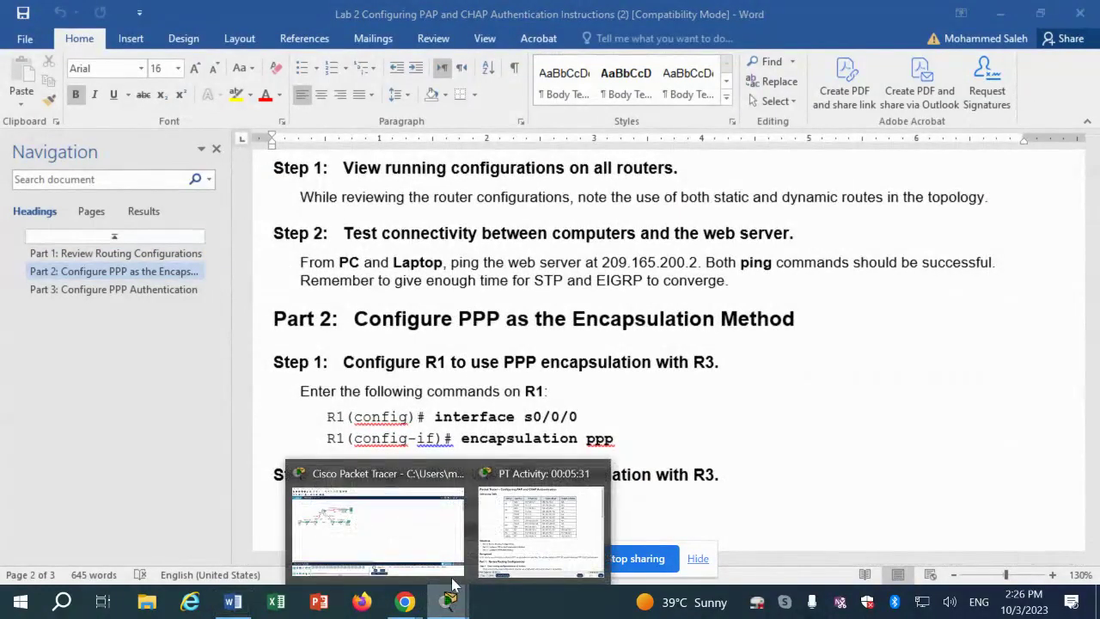
pyautogui.click(438, 515)
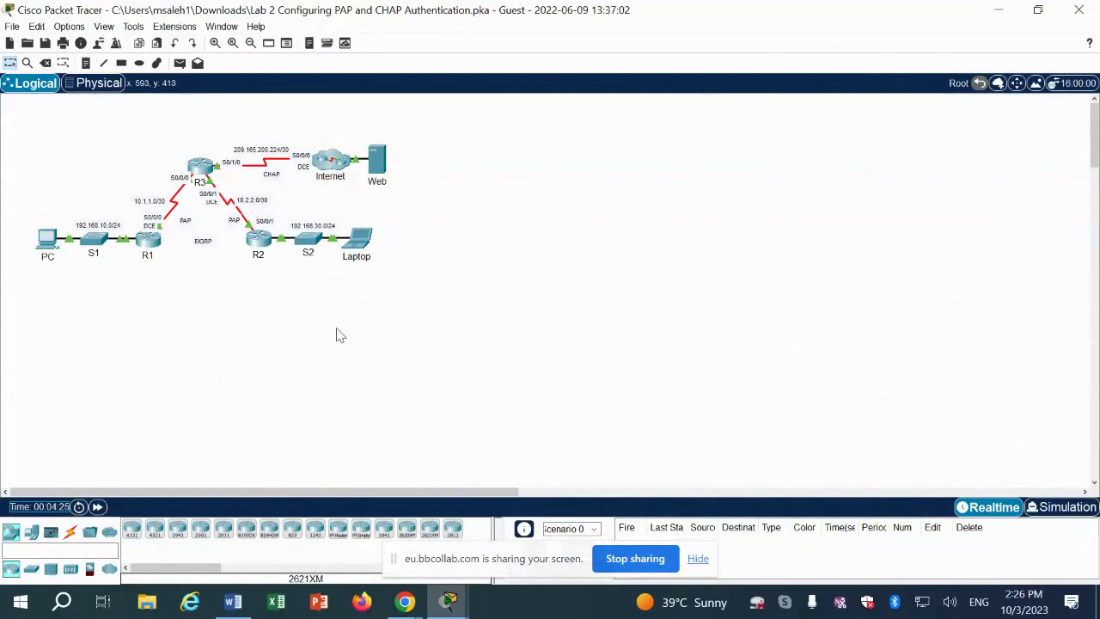
# Step: Open router R1's CLI console and bring up a ready R1> prompt
pyautogui.click(150, 244)
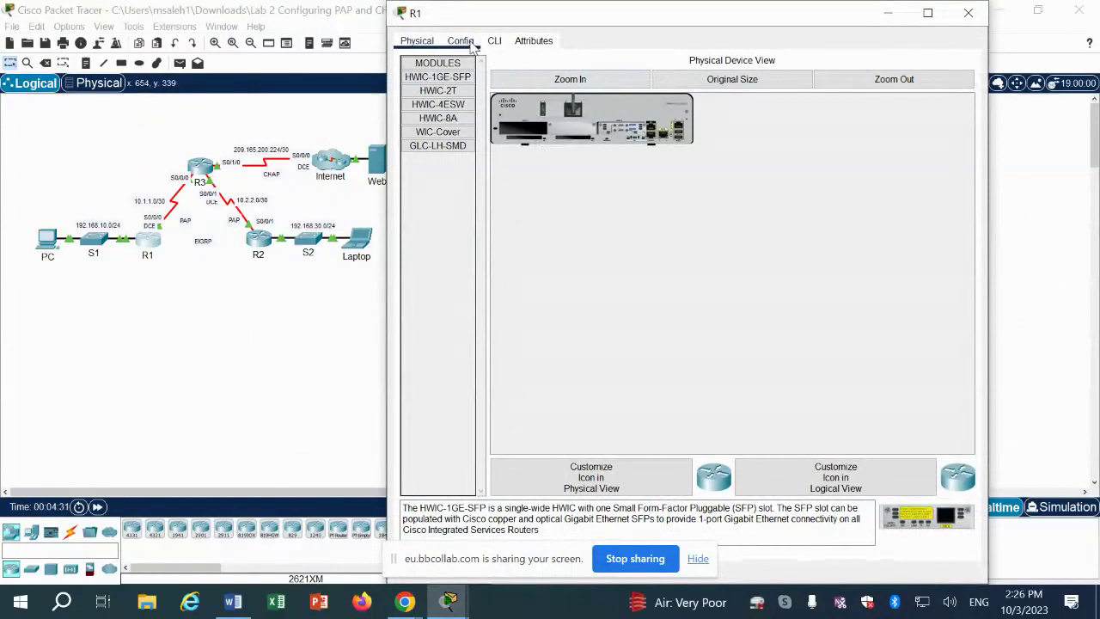
pyautogui.click(494, 42)
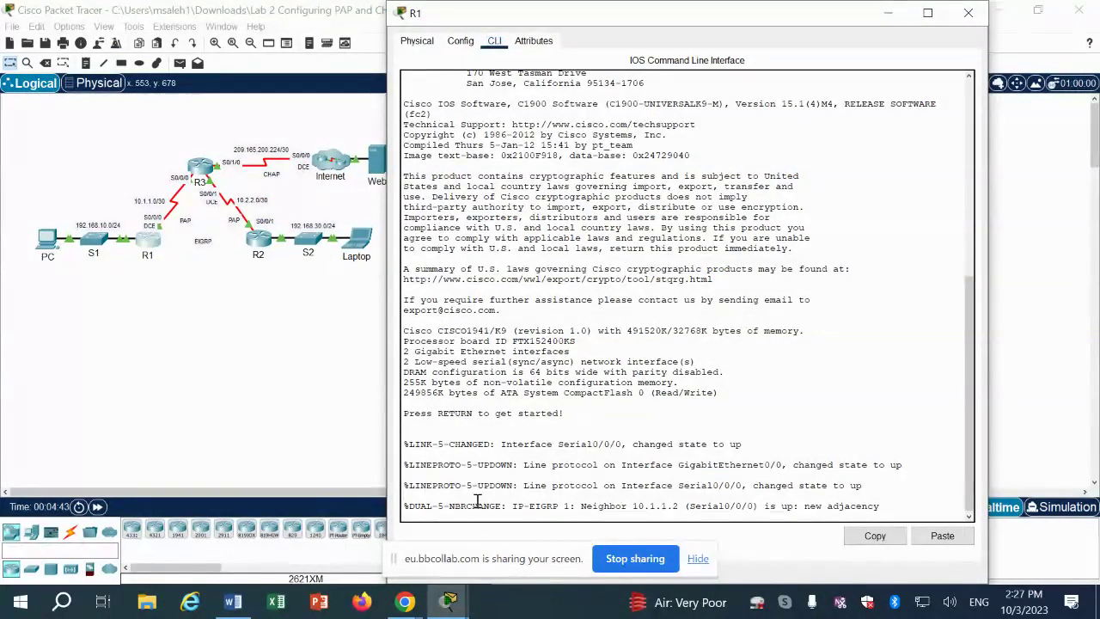
pyautogui.press('Return')
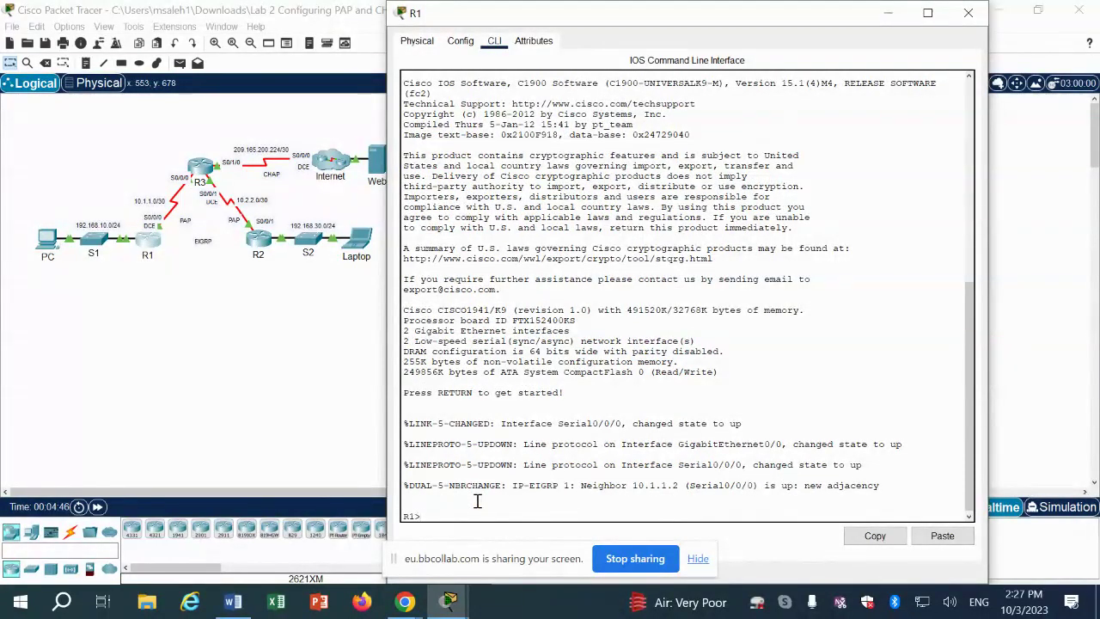
# Step: Enter privileged mode on R1 with 'en' after 'sh run' fails at the user prompt
pyautogui.write('sh run')
pyautogui.press('Return')
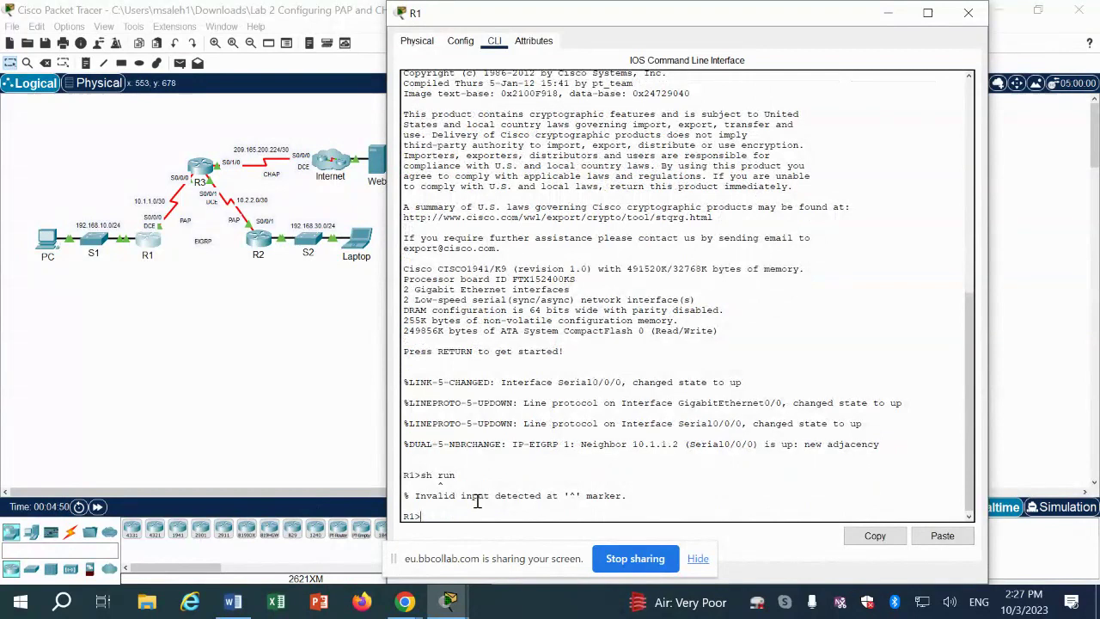
pyautogui.write('en')
pyautogui.press('Return')
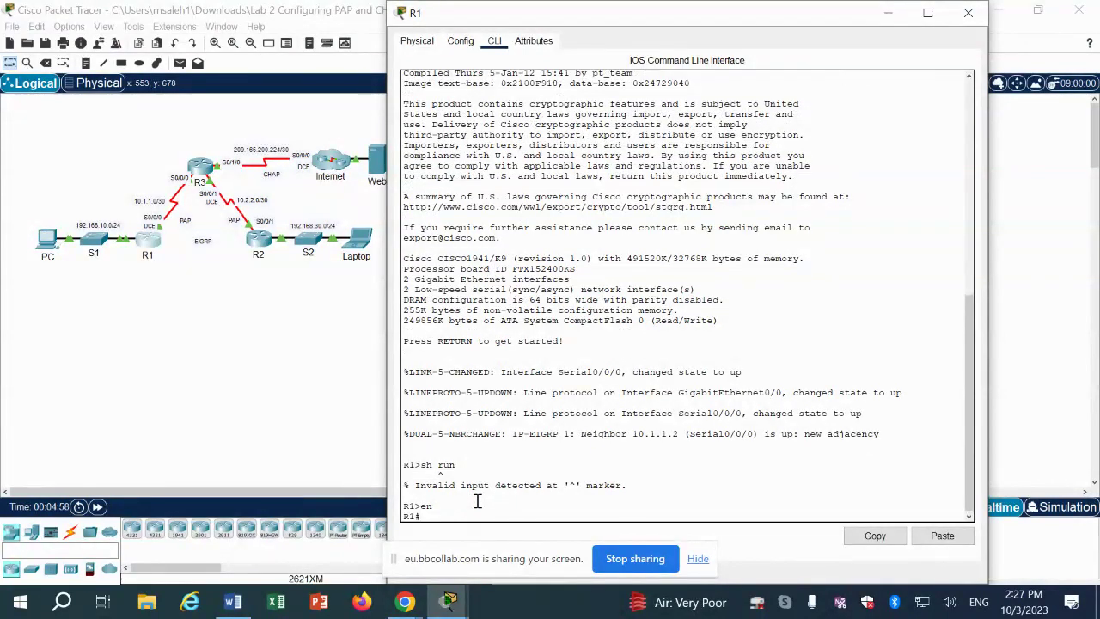
# Step: List R1's running configuration, showing Serial0/0/0 at 10.1.1.1 with clock rate 4000000
pyautogui.write('sh run')
pyautogui.press('Return')
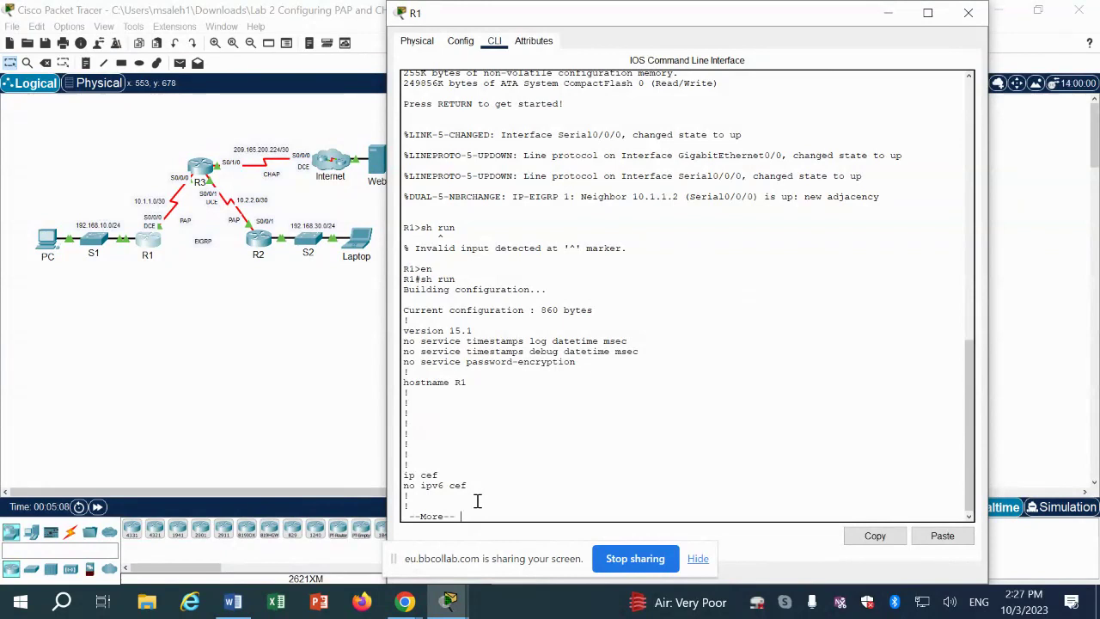
pyautogui.press('space')
pyautogui.press('space')
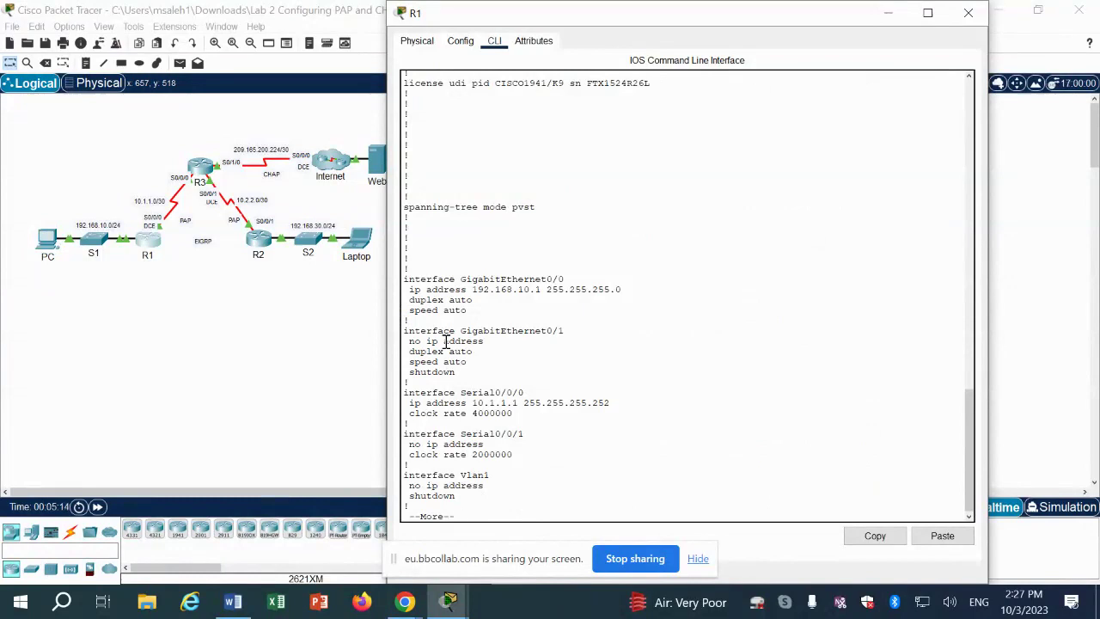
pyautogui.press('space')
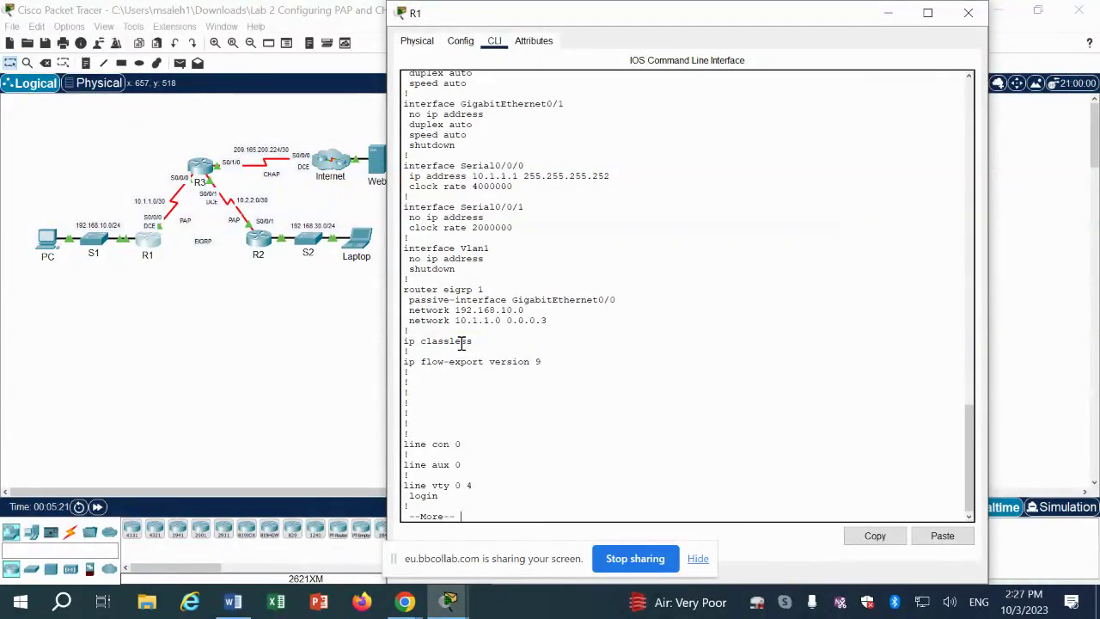
pyautogui.press('space')
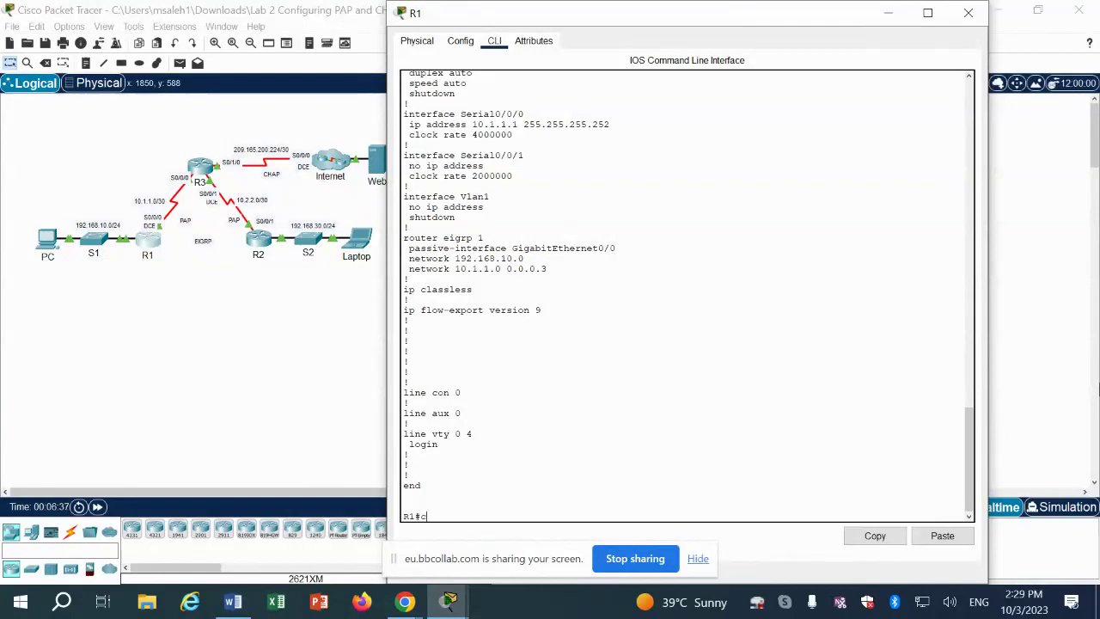
# Step: Apply 'encapsulation ppp' to R1's Serial0/0/0, which drops the line protocol and EIGRP neighbour 10.1.1.2
pyautogui.write('onfig t')
pyautogui.press('Tab')
pyautogui.press('Return')
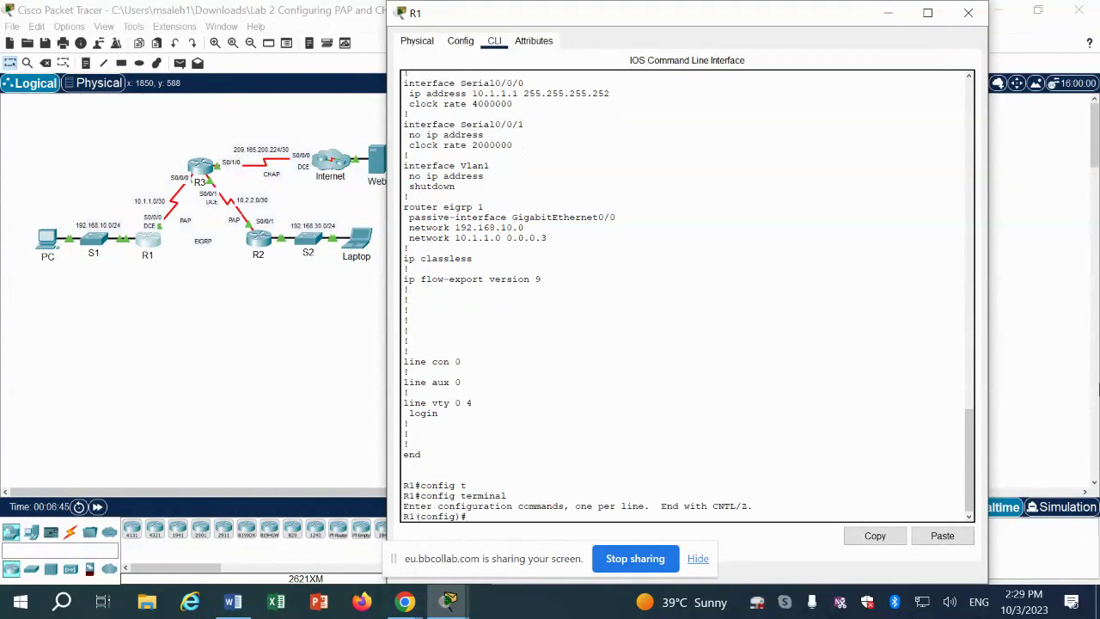
pyautogui.write('interf')
pyautogui.press('Tab')
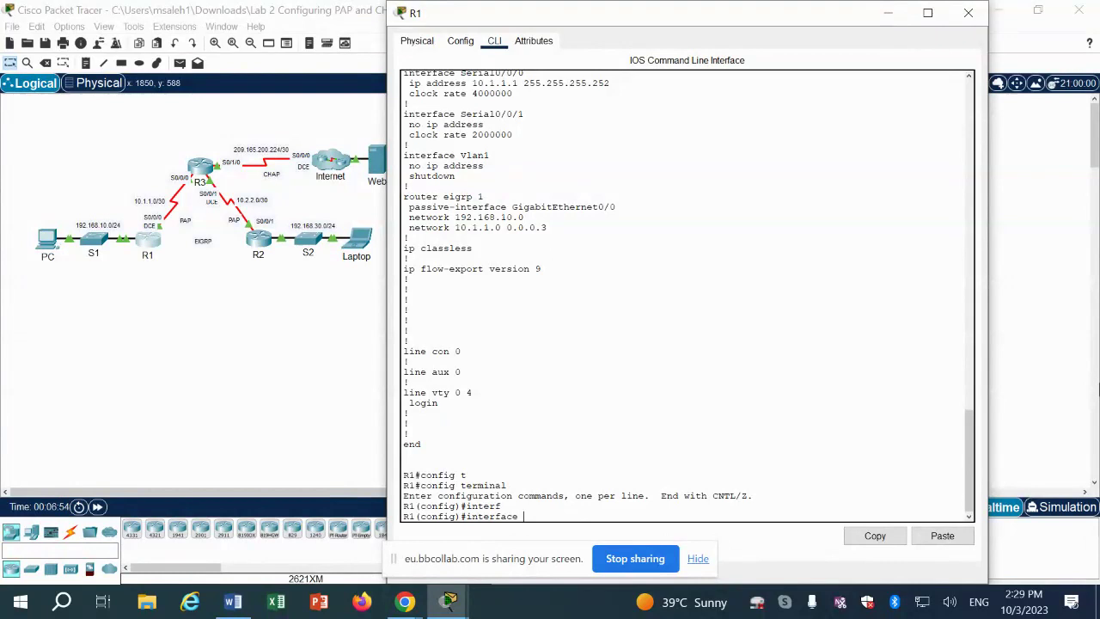
pyautogui.write('s0/0/0')
pyautogui.press('Return')
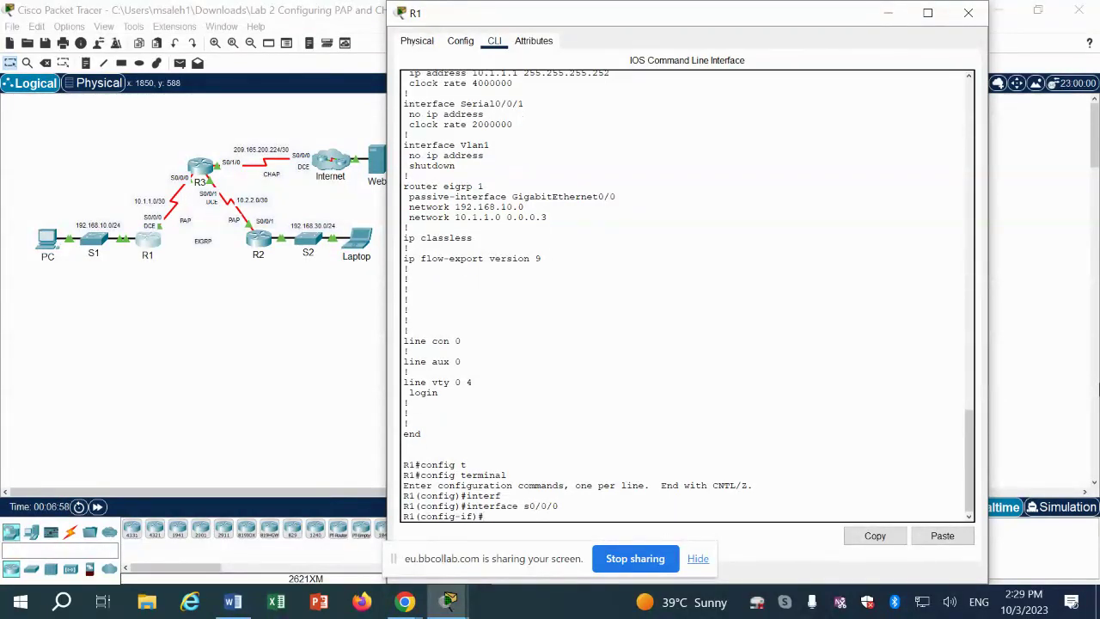
pyautogui.write('encapsulation ')
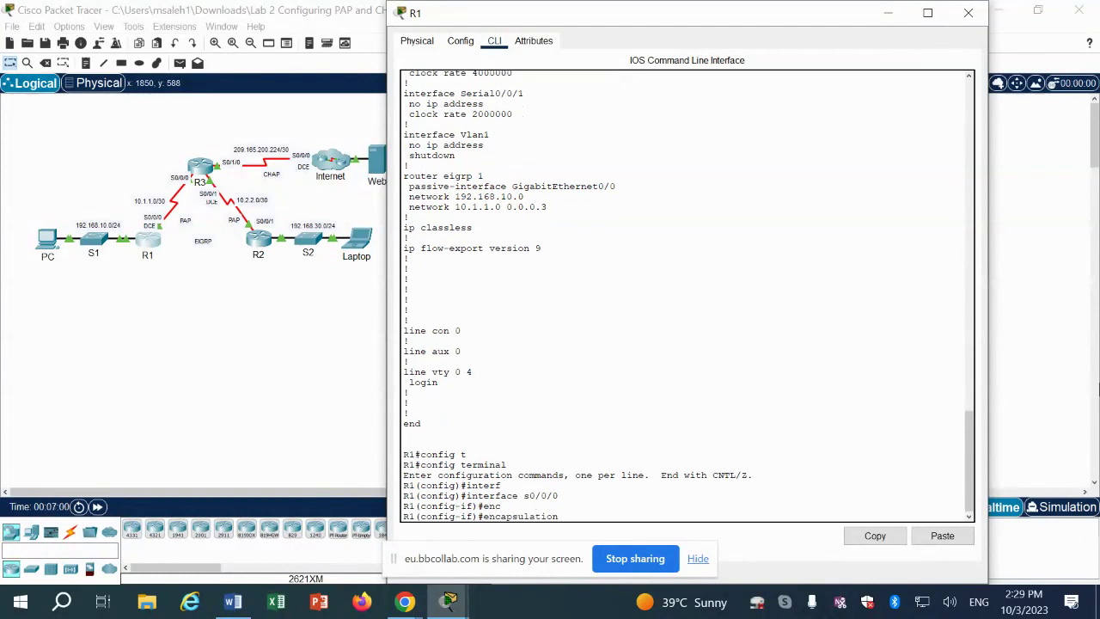
pyautogui.write('ppp')
pyautogui.press('Return')
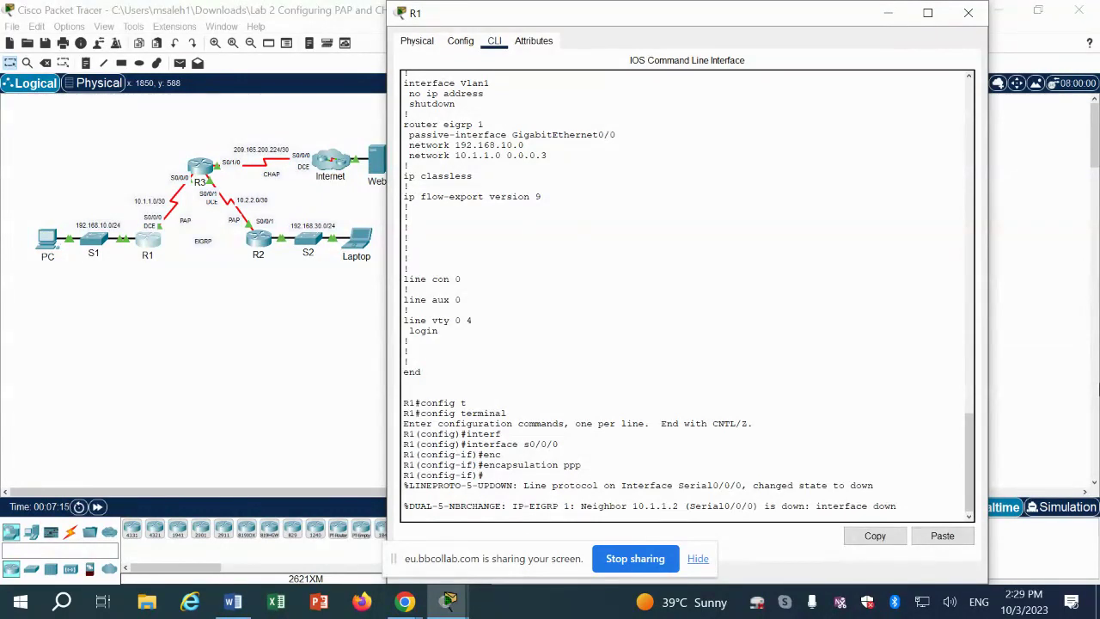
pyautogui.press('Return')
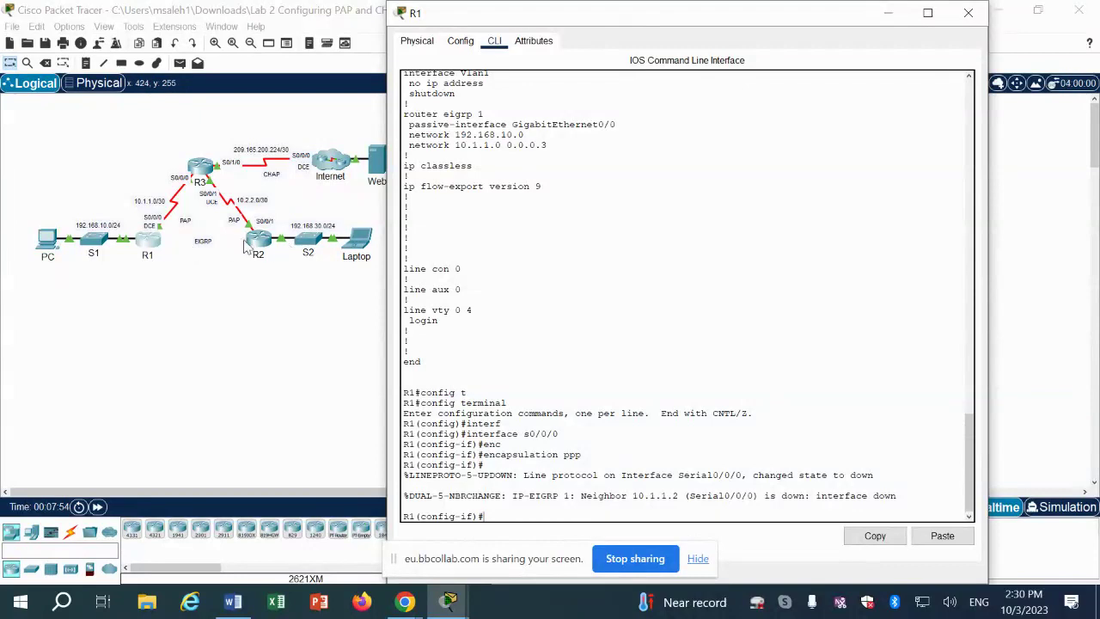
# Step: Open router R3's CLI console and enter privileged mode
pyautogui.click(200, 166)
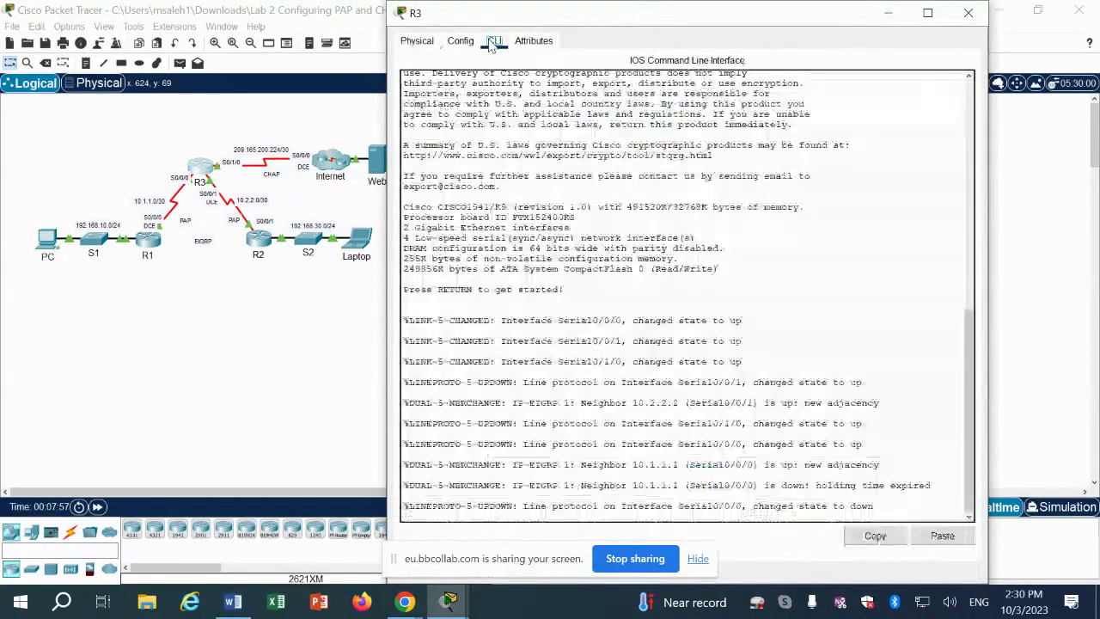
pyautogui.click(494, 40)
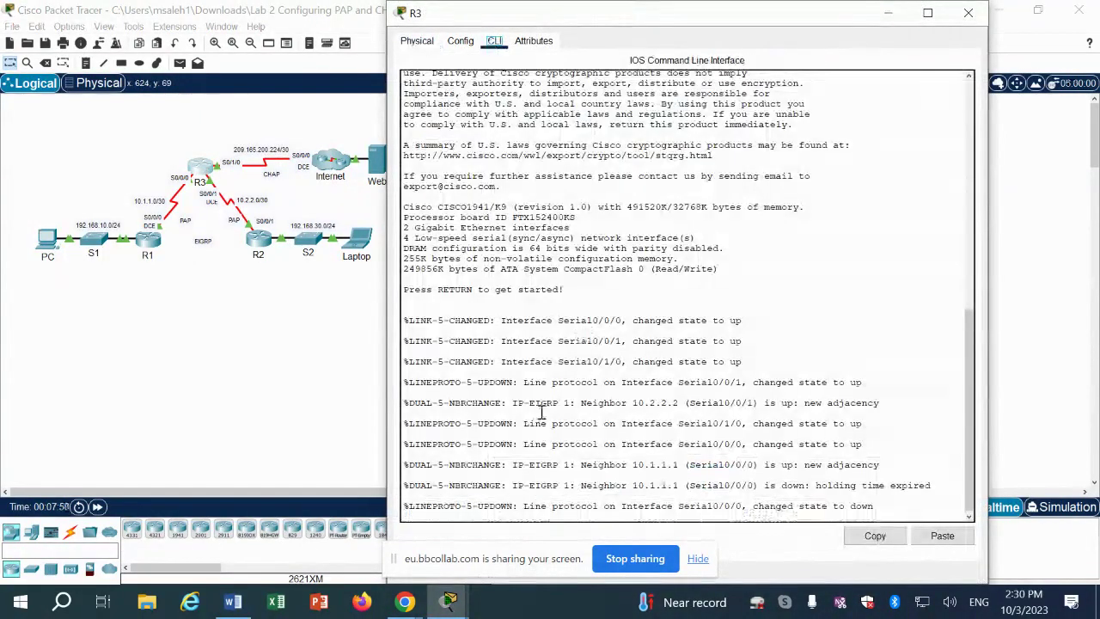
pyautogui.press('Return')
pyautogui.press('Return')
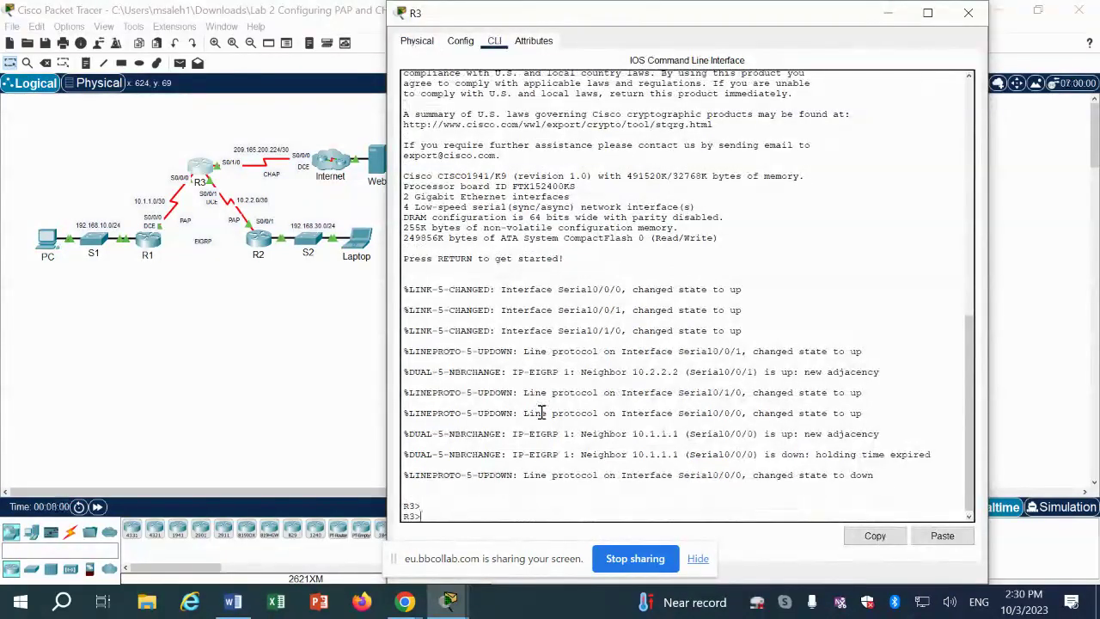
pyautogui.write('en')
pyautogui.press('Return')
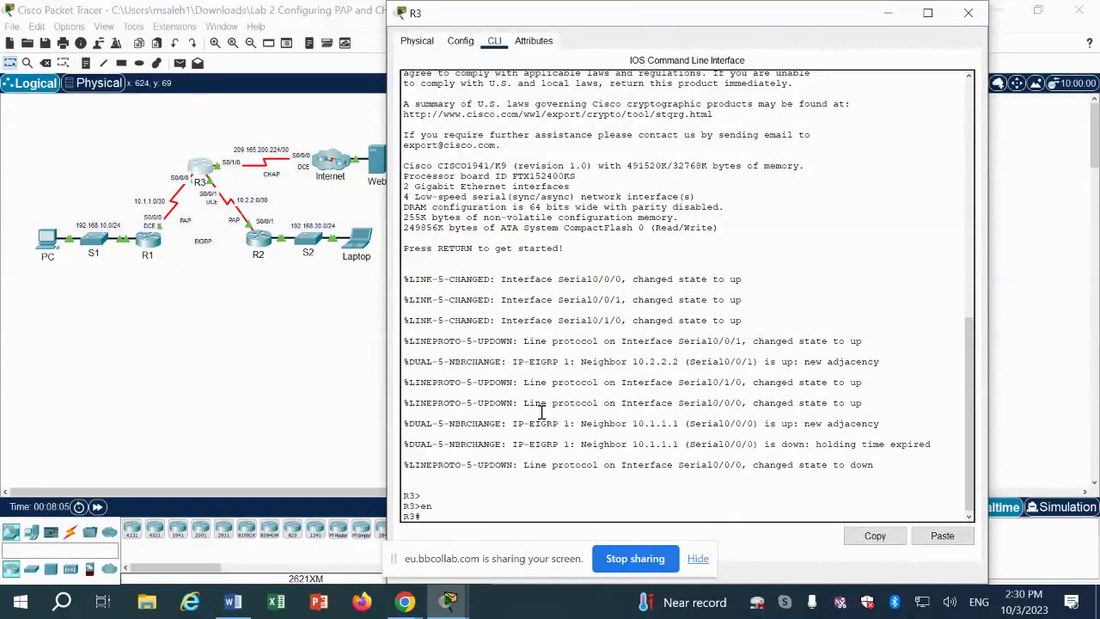
# Step: Review R3's running configuration, then enter global configuration mode with 'config t'
pyautogui.write('sh run')
pyautogui.press('Return')
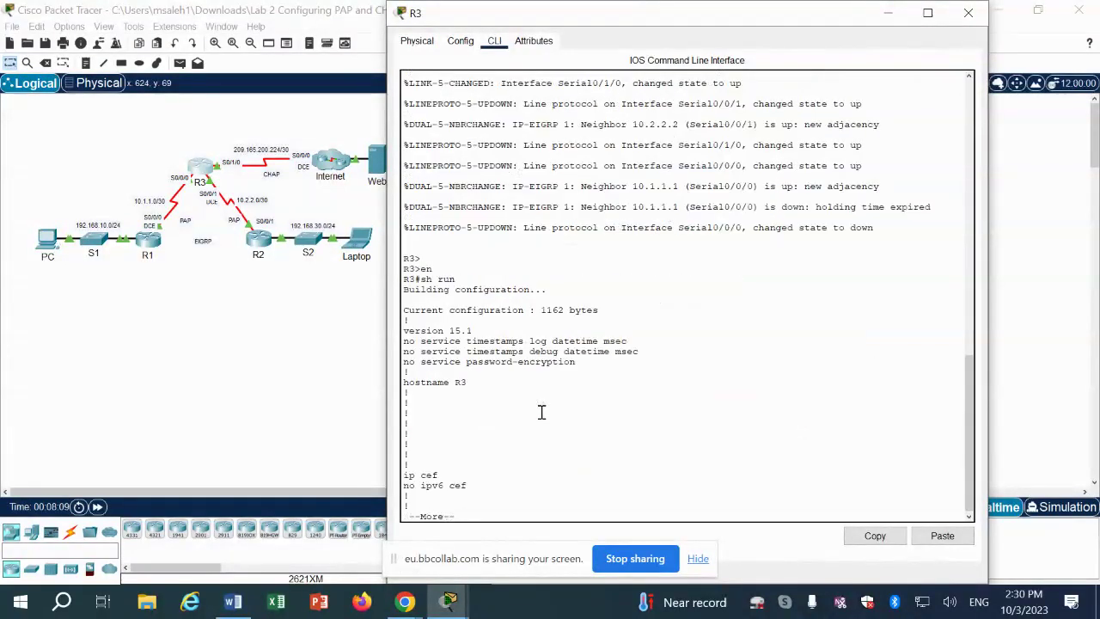
pyautogui.press('space')
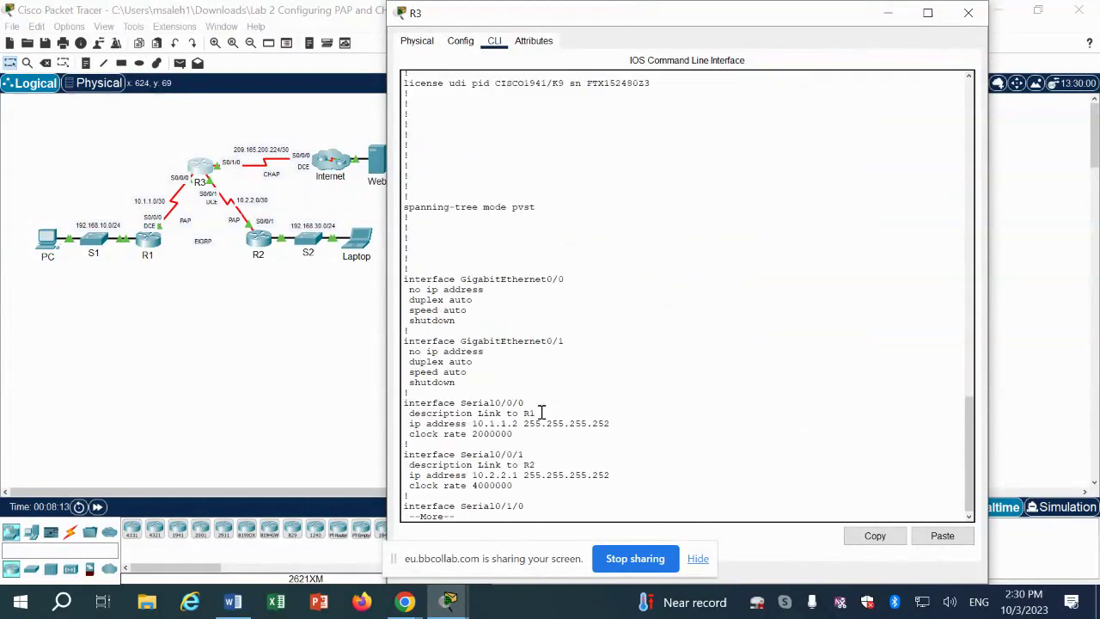
pyautogui.press('space')
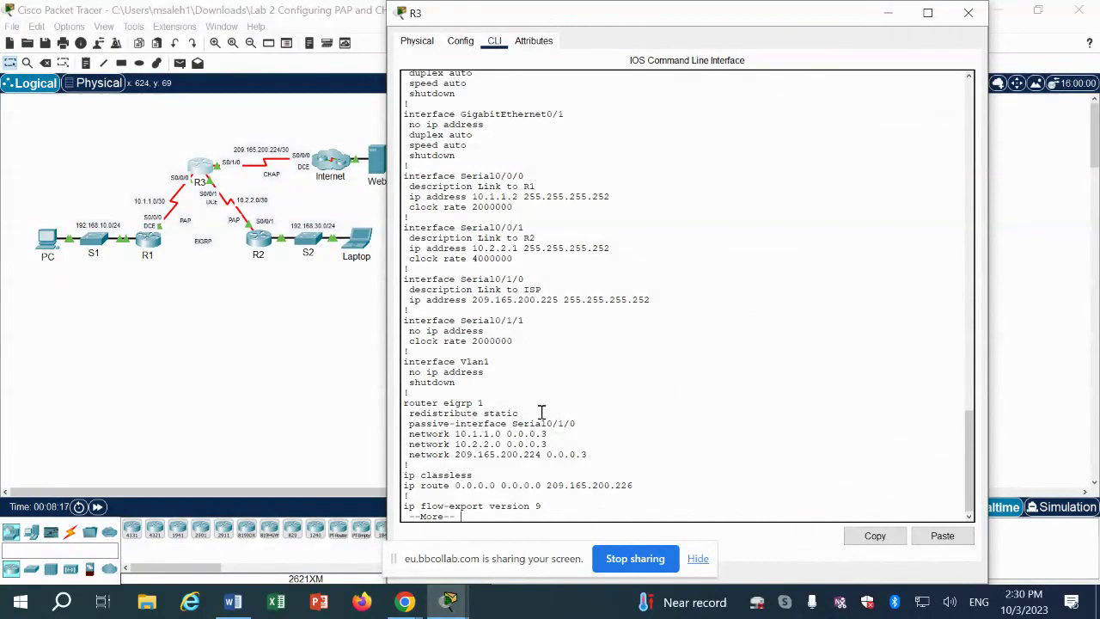
pyautogui.press('space')
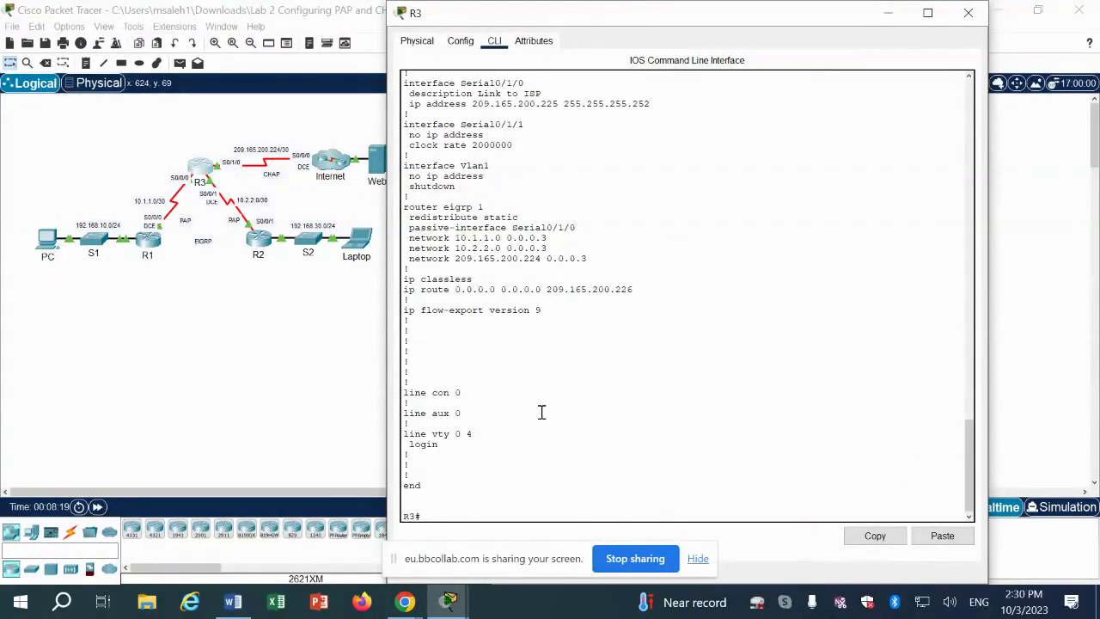
pyautogui.write('config t')
pyautogui.press('Return')
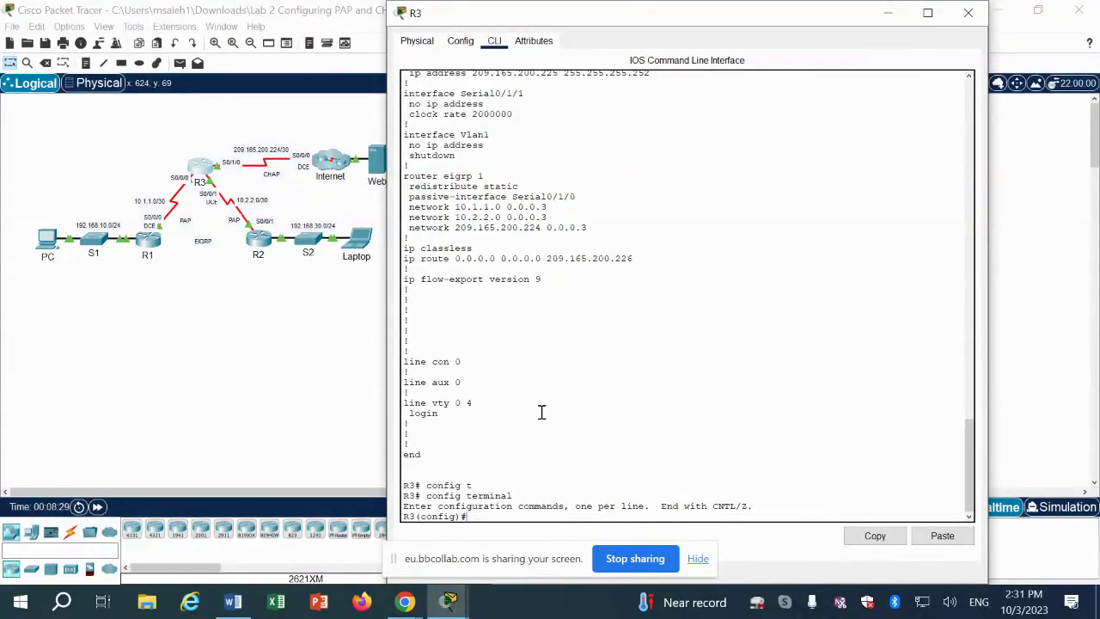
# Step: Set R3's Serial0/0/0 to PPP encapsulation, restoring the line protocol and EIGRP neighbour 10.1.1.1
pyautogui.write('interf')
pyautogui.press('Tab')
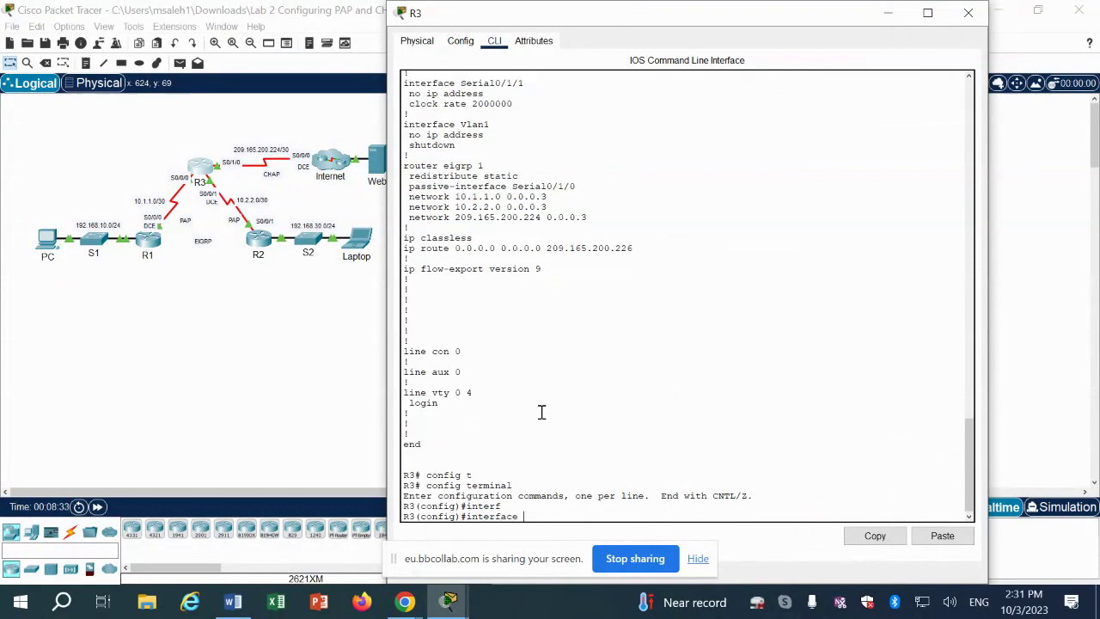
pyautogui.write('s0')
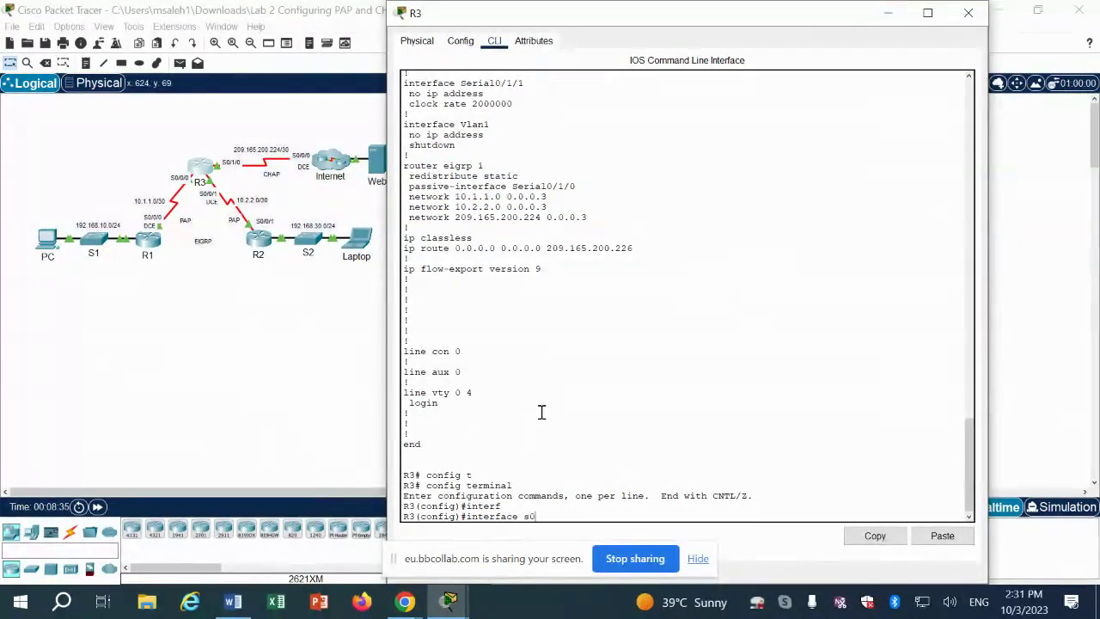
pyautogui.write('/0/0')
pyautogui.press('Return')
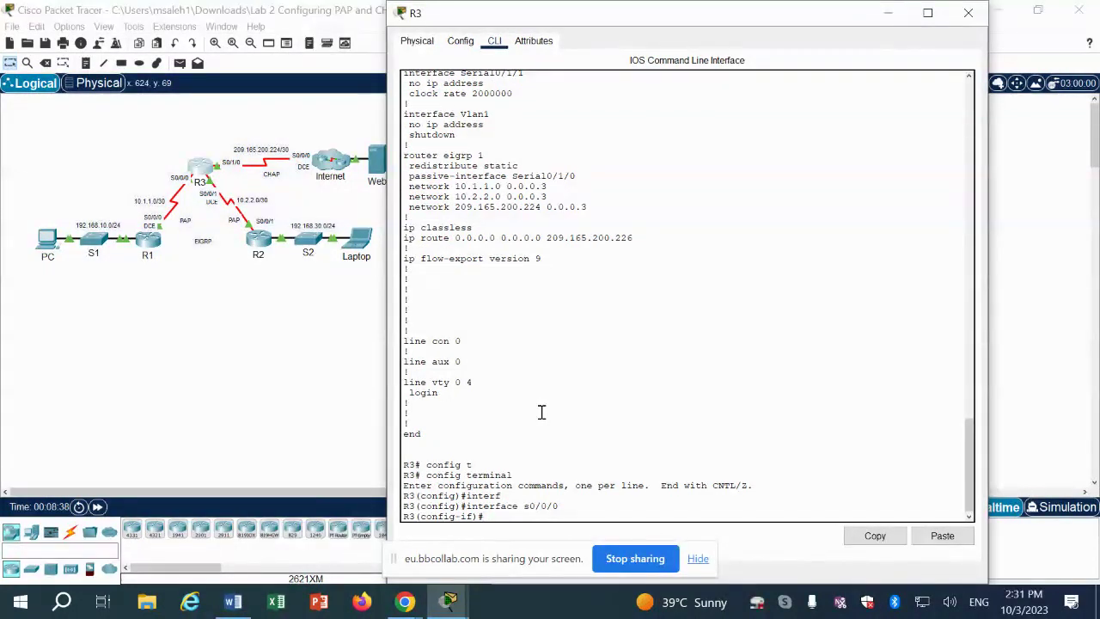
pyautogui.write('enc')
pyautogui.press('Tab')
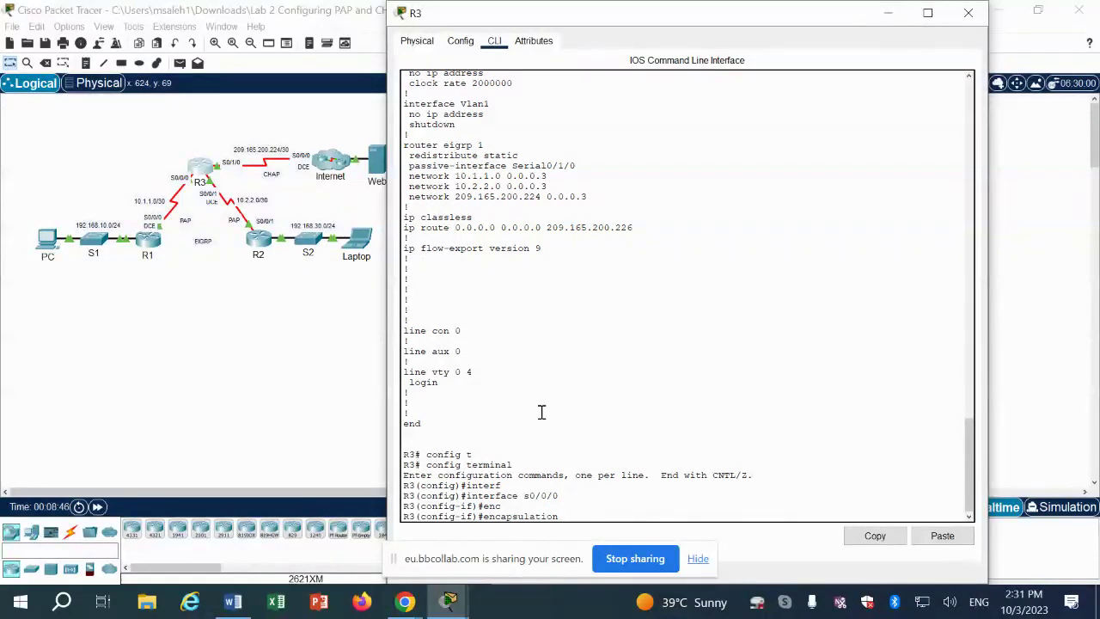
pyautogui.write('ppp')
pyautogui.press('Return')
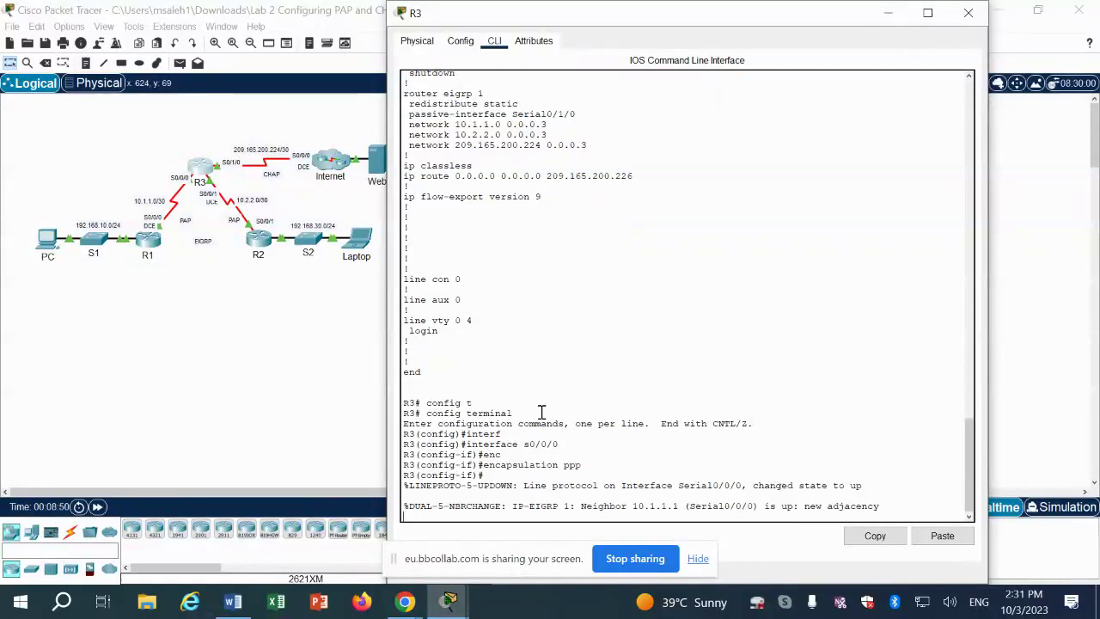
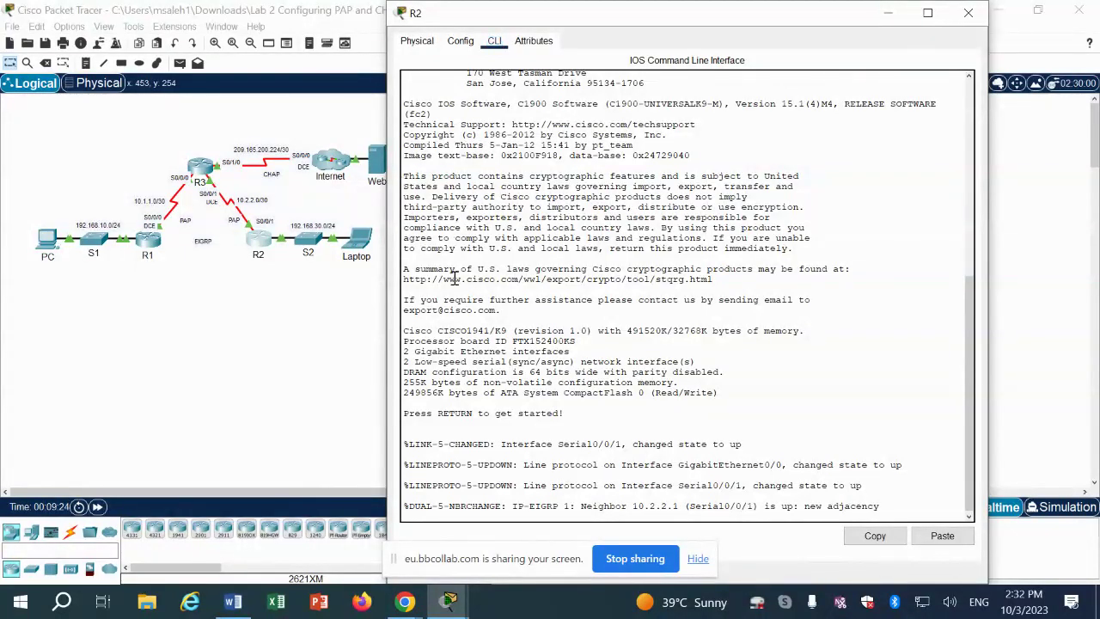
# Step: Enter privileged and then global configuration mode on R2's console
pyautogui.press('Return')
pyautogui.press('Return')
pyautogui.write('en')
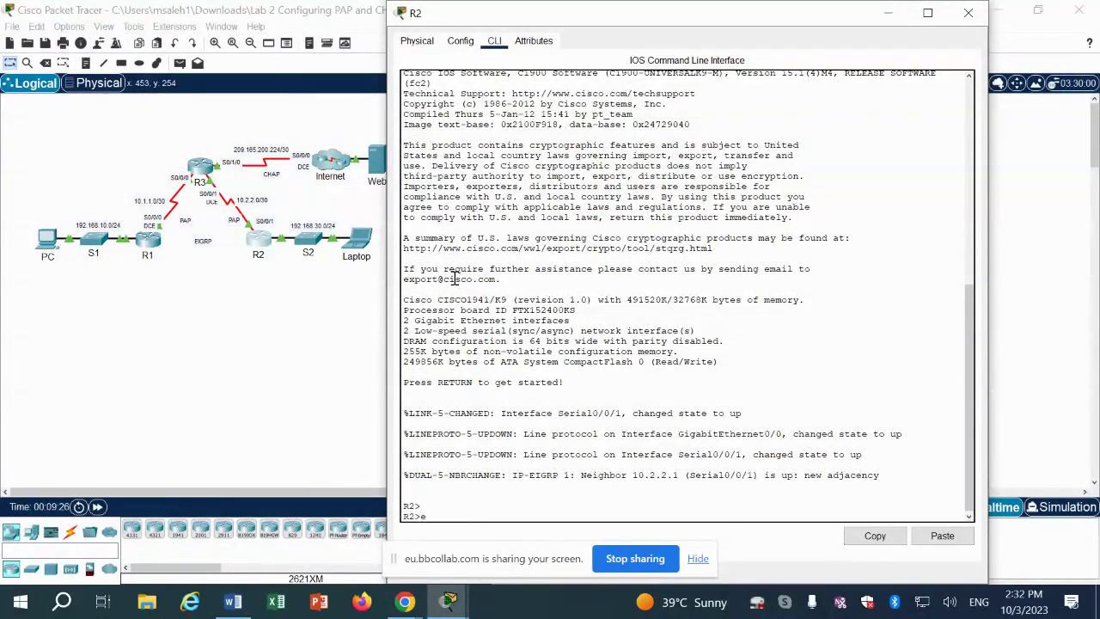
pyautogui.press('Return')
pyautogui.write('co')
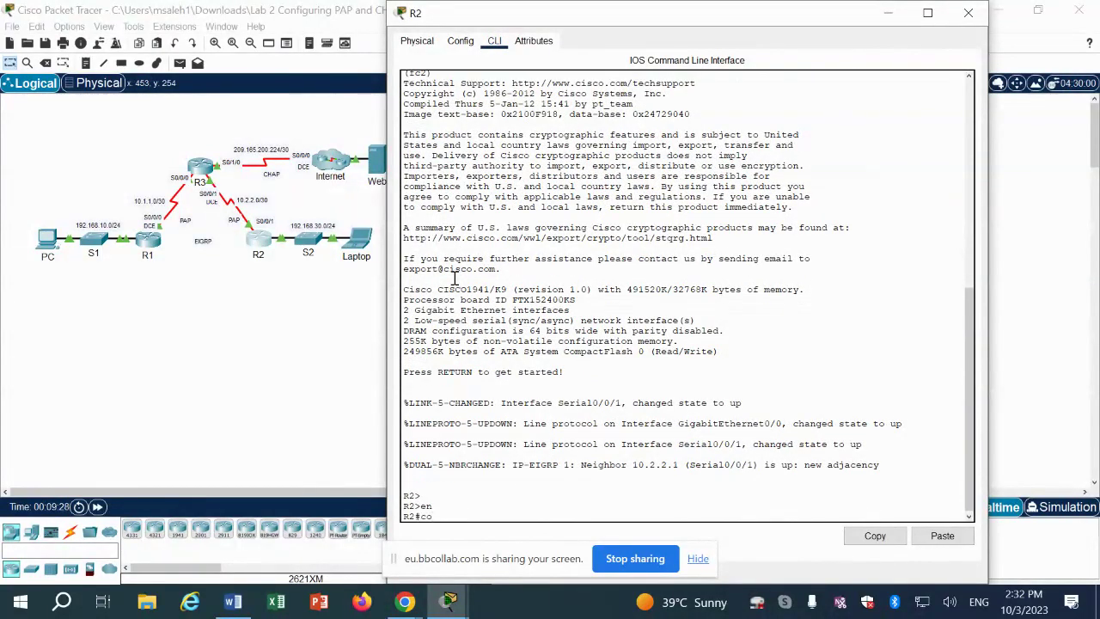
pyautogui.write('nfig t')
pyautogui.press('Tab')
pyautogui.press('Return')
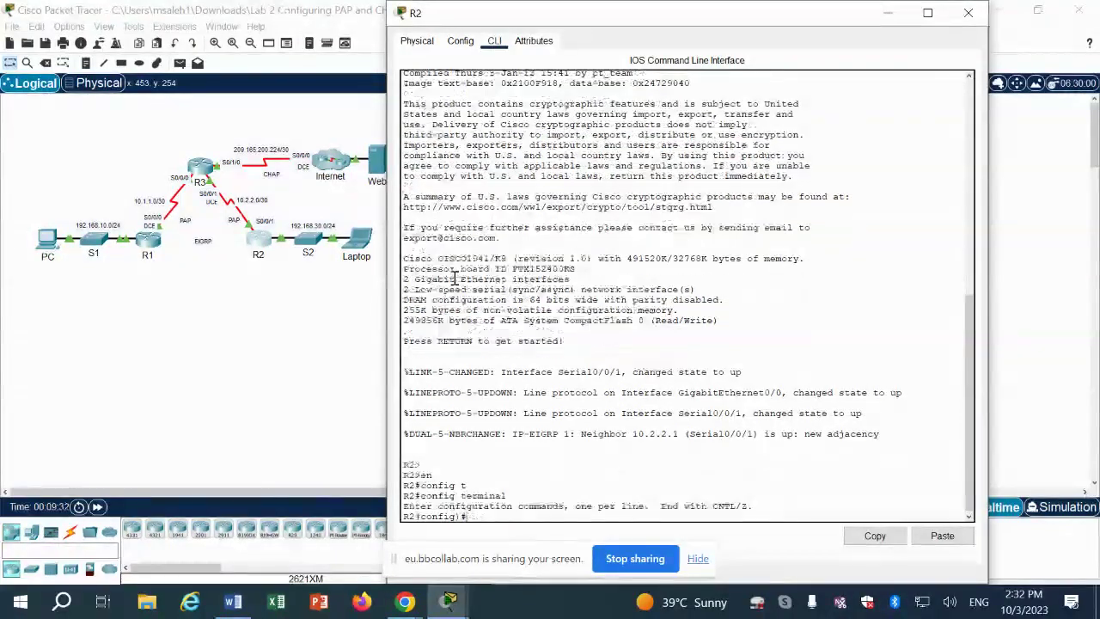
# Step: Set PPP encapsulation on R2's Serial0/0/1 interface
pyautogui.write('interf')
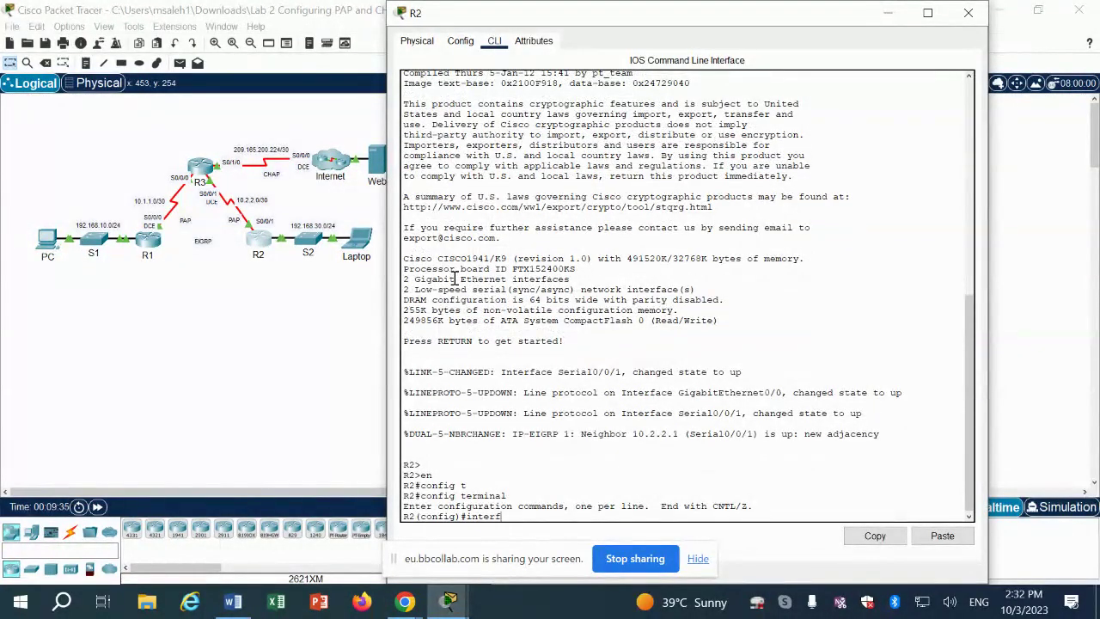
pyautogui.press('Tab')
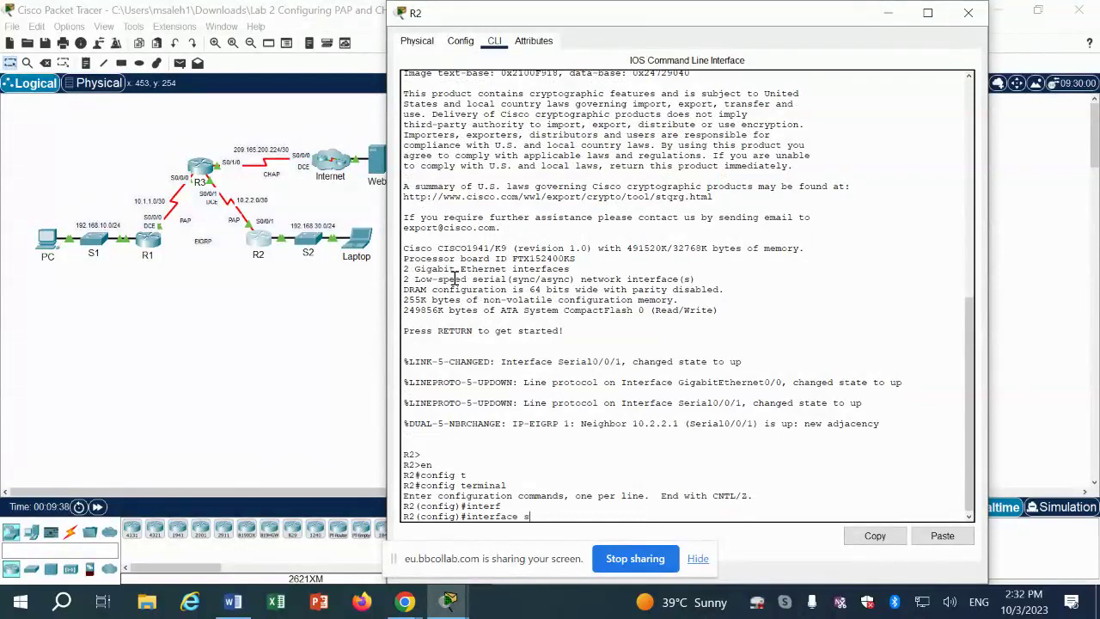
pyautogui.write('s0/0/')
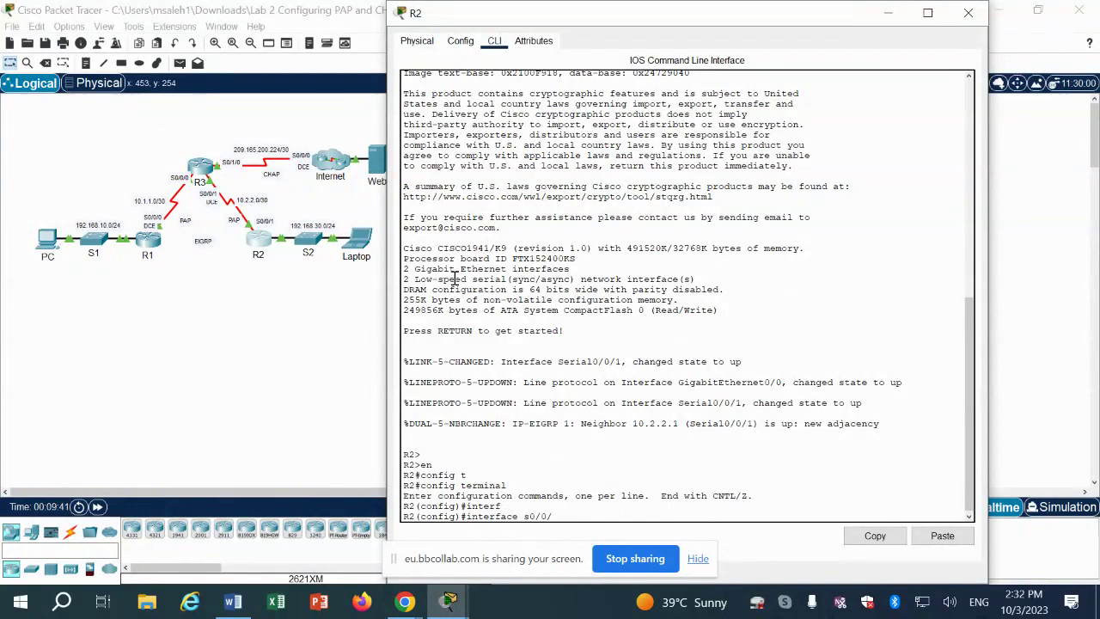
pyautogui.write('1')
pyautogui.press('Return')
pyautogui.write('enc')
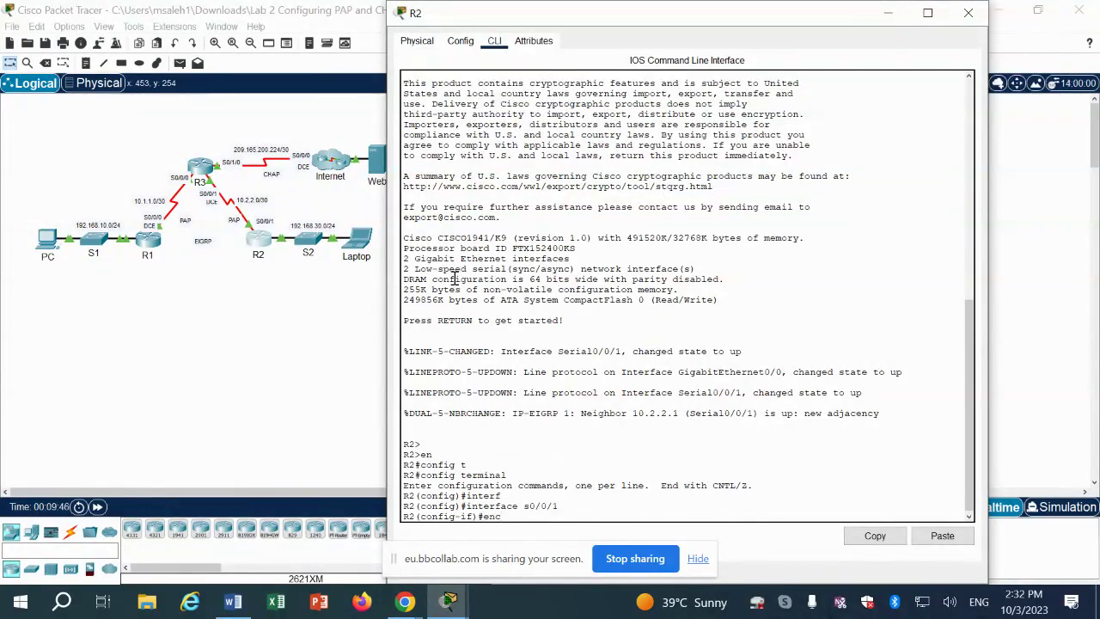
pyautogui.press('Tab')
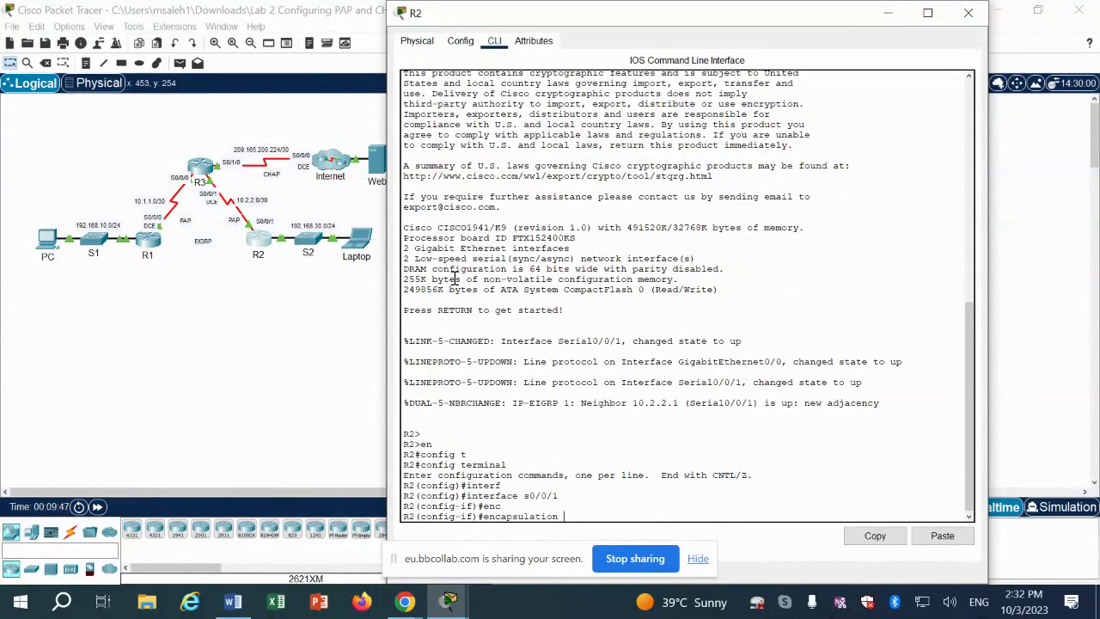
pyautogui.write('ppp')
pyautogui.press('Return')
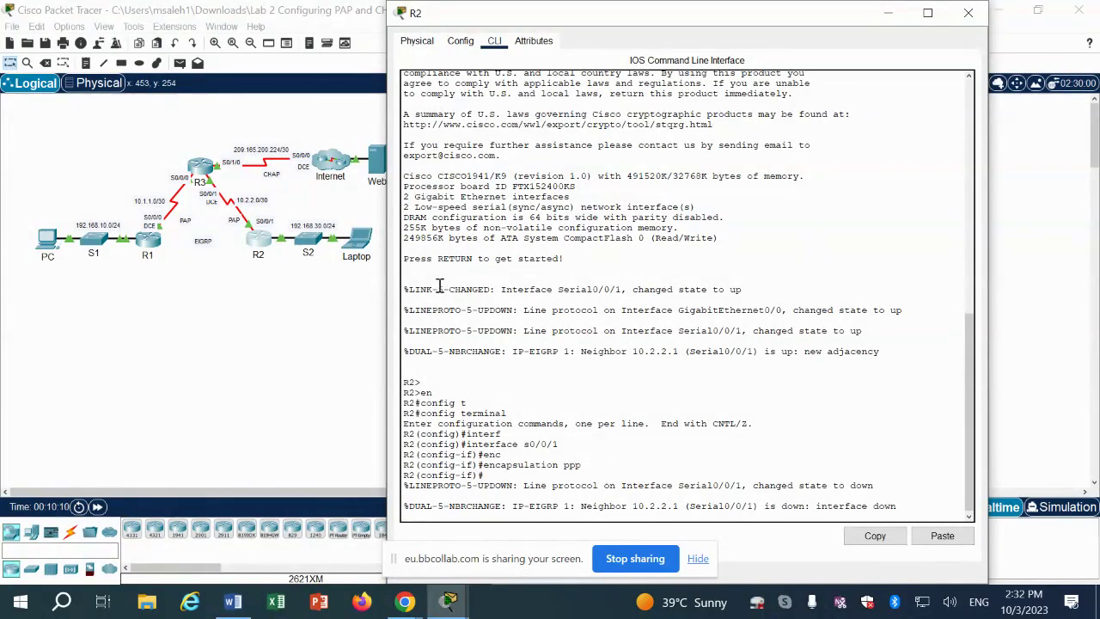
pyautogui.click(277, 321)
# Step: Open R3's console and enter interface configuration for Serial0/0/1
pyautogui.click(200, 165)
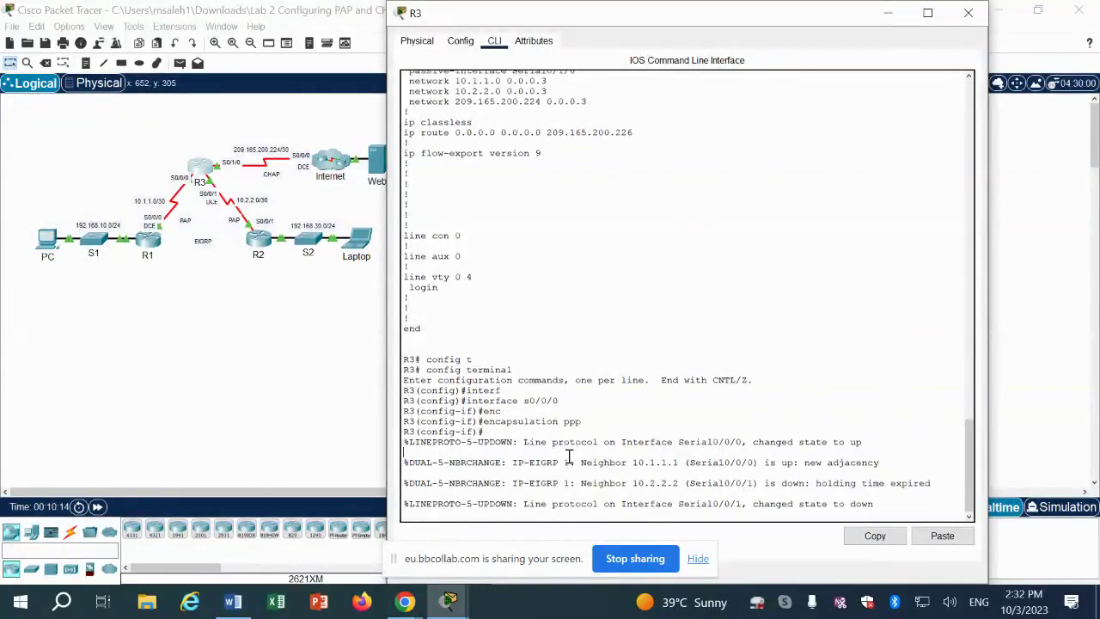
pyautogui.press('Return')
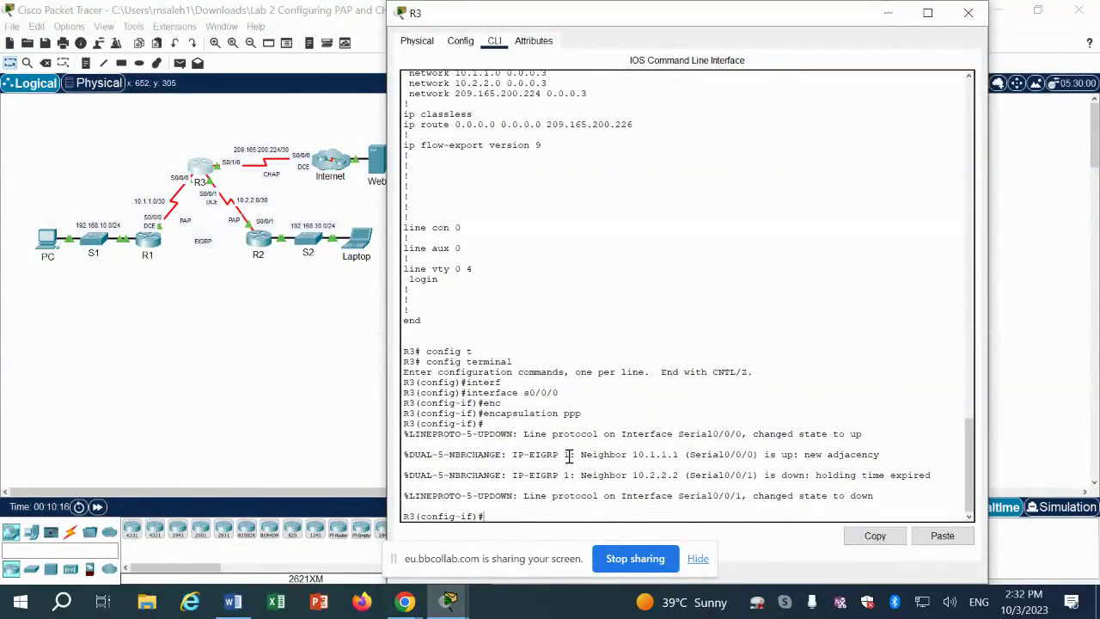
pyautogui.write('interf')
pyautogui.press('Tab')
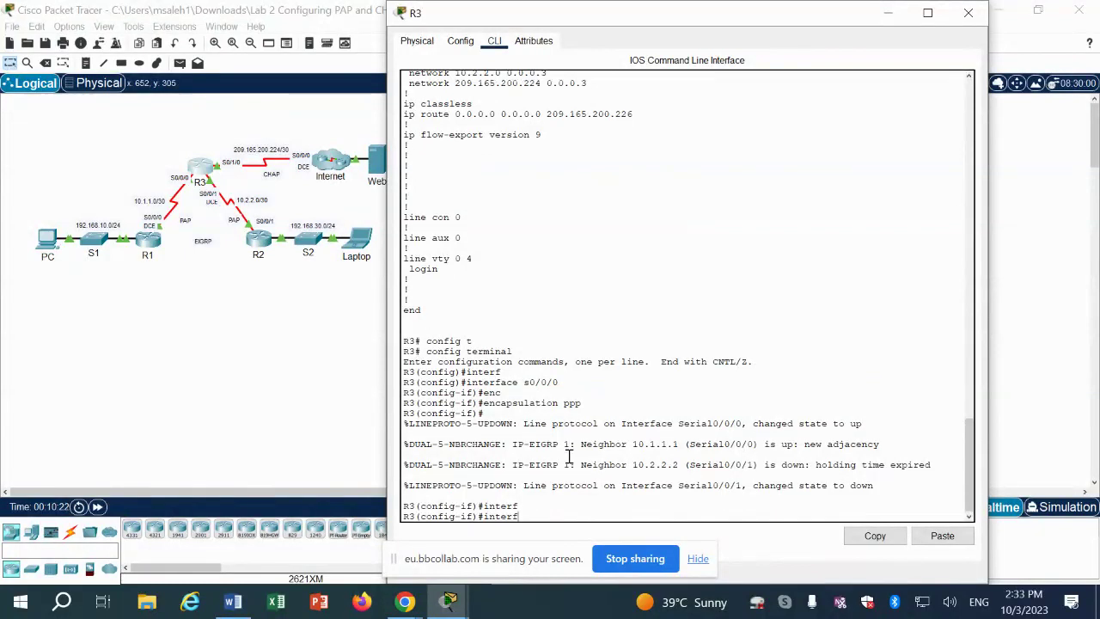
pyautogui.press('BackSpace')
pyautogui.press('BackSpace')
pyautogui.press('BackSpace')
pyautogui.press('BackSpace')
pyautogui.press('BackSpace')
pyautogui.press('BackSpace')
pyautogui.write('interface')
pyautogui.write('s0/0/')
pyautogui.write('1')
pyautogui.press('Return')
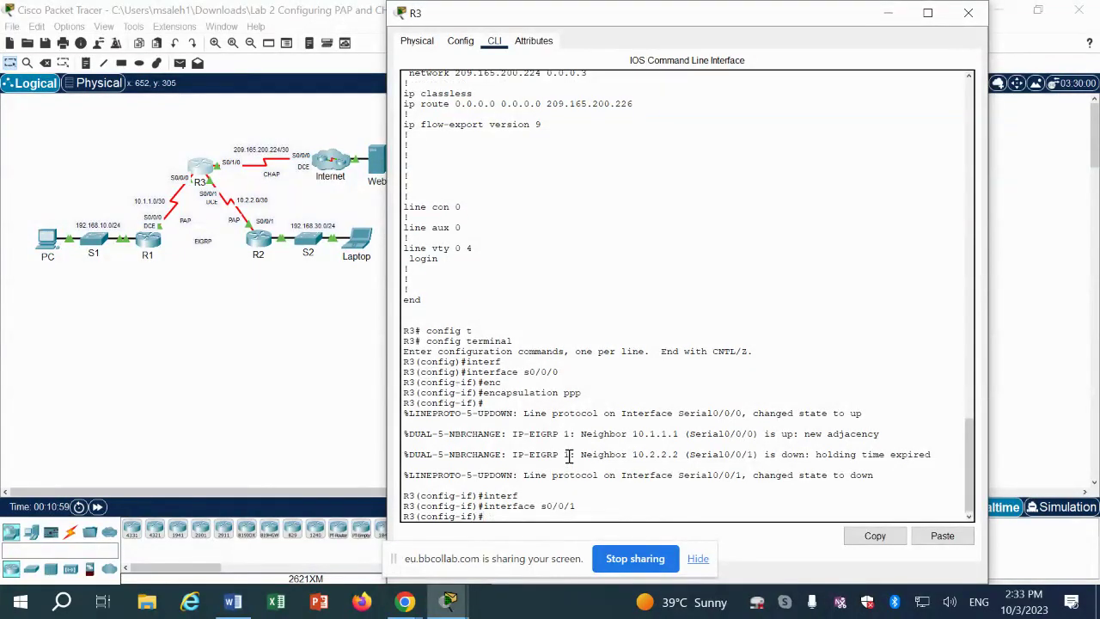
# Step: Apply PPP encapsulation to R3's Serial0/0/1
pyautogui.write('enc')
pyautogui.press('Tab')
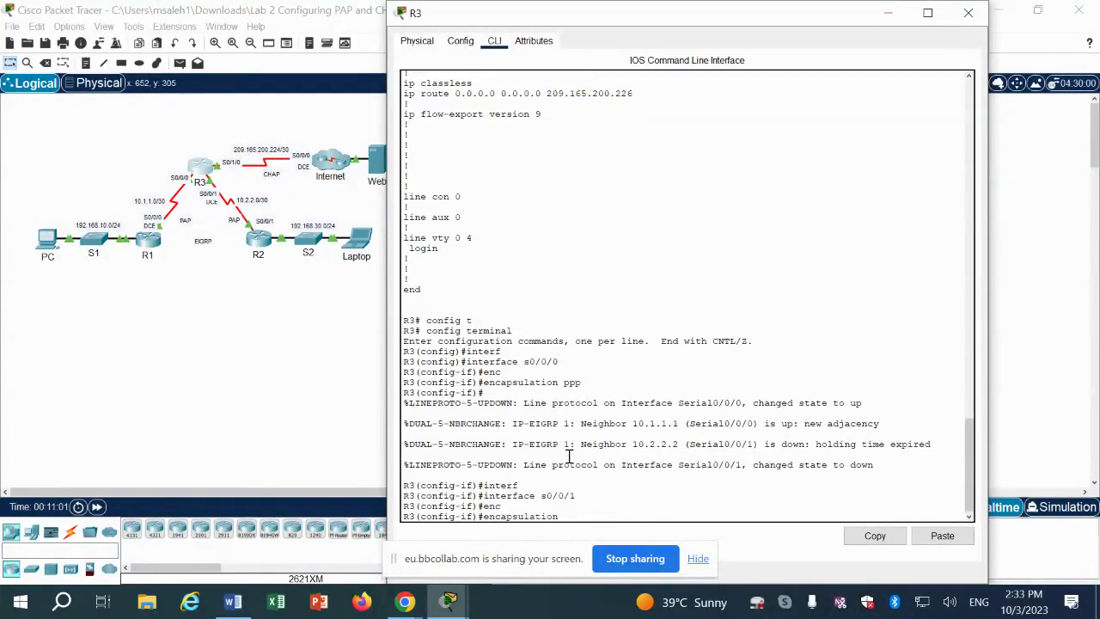
pyautogui.write('ppp')
pyautogui.press('Return')
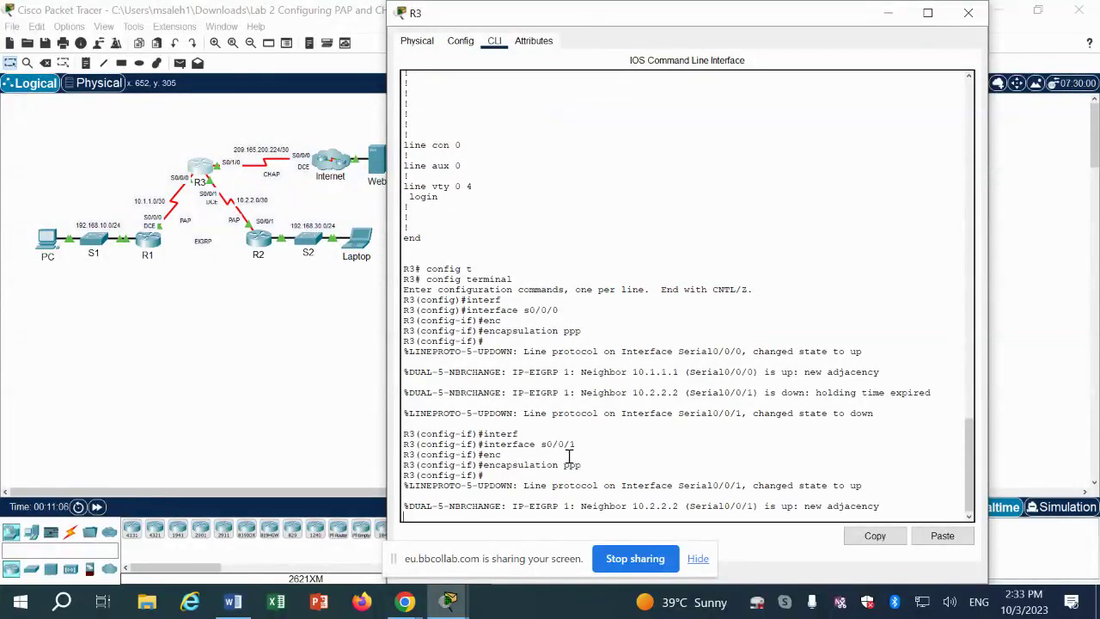
pyautogui.press('Return')
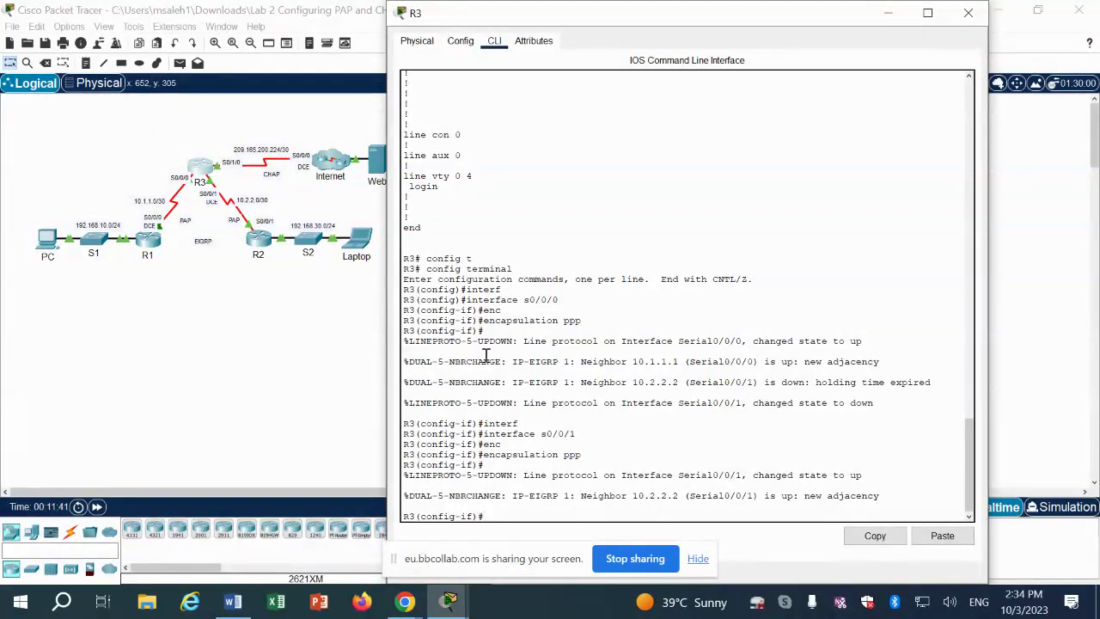
pyautogui.click(331, 161)
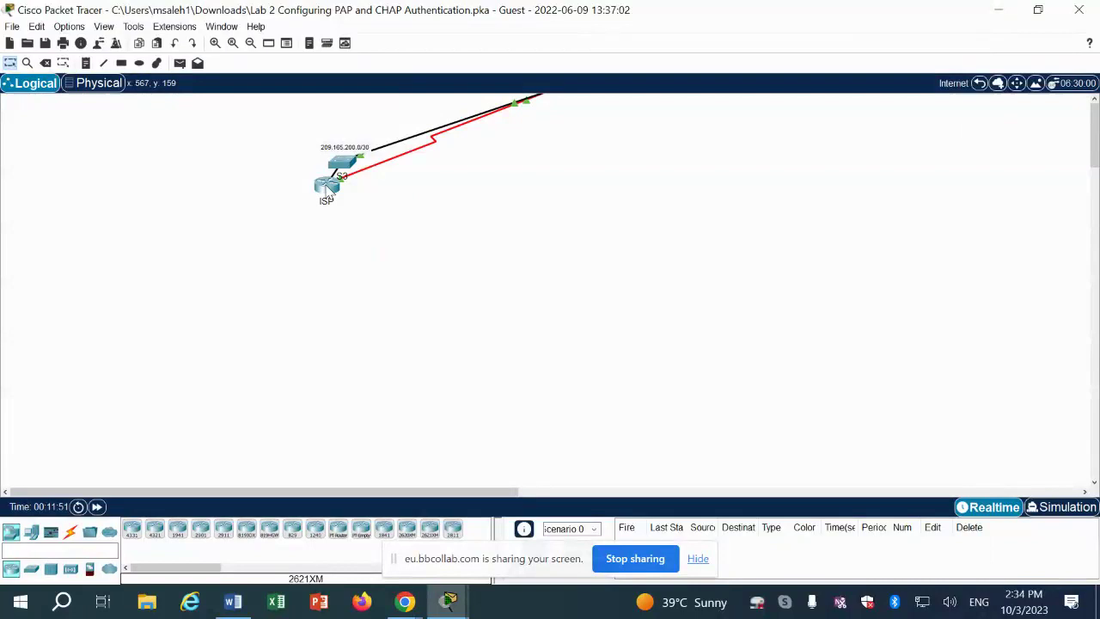
# Step: Open the ISP router's CLI, enter global configuration mode, and type interface s0/0/0
pyautogui.click(327, 189)
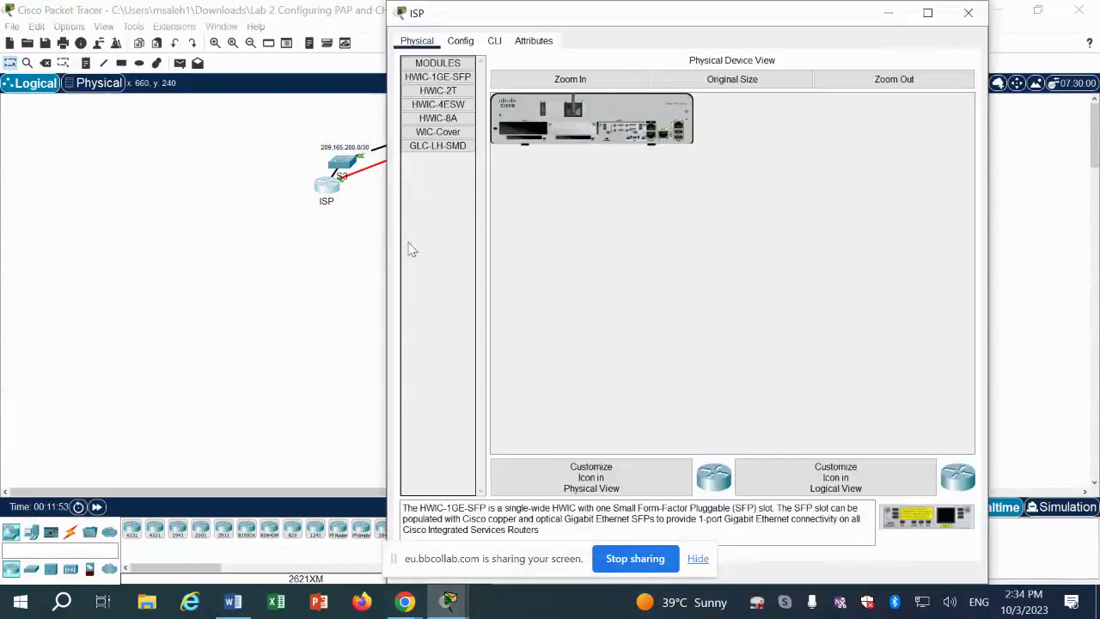
pyautogui.click(494, 42)
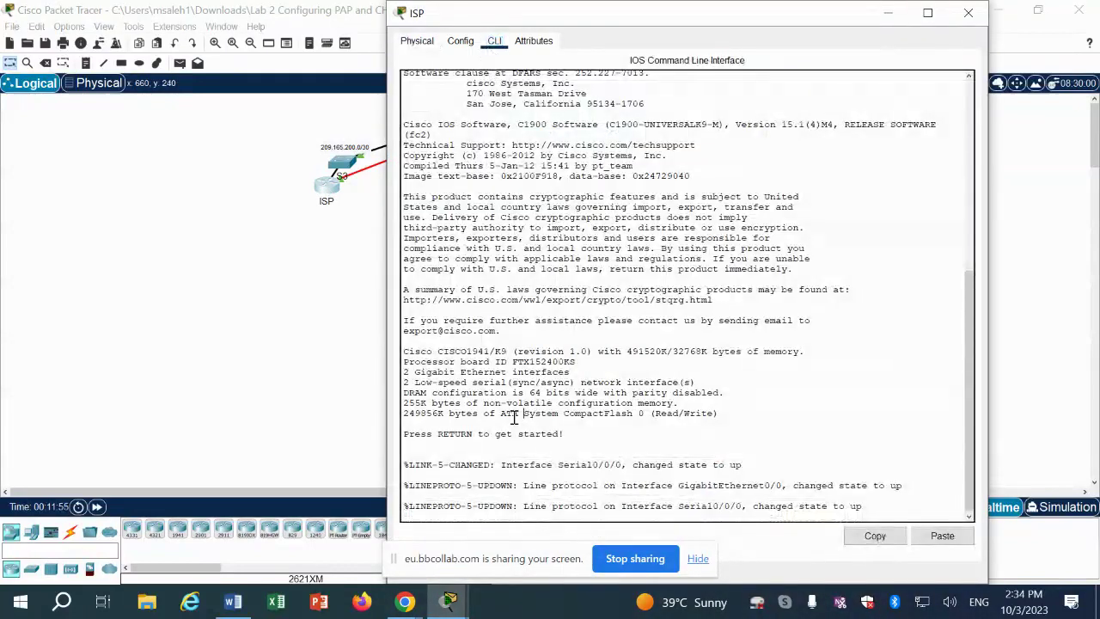
pyautogui.press('Return')
pyautogui.write('en')
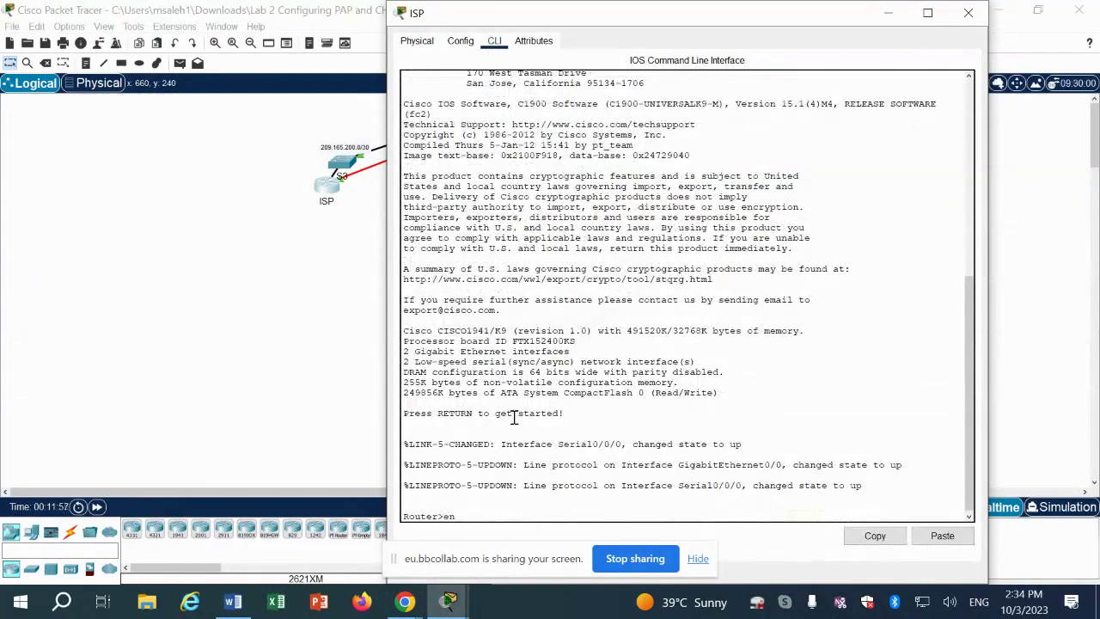
pyautogui.press('Return')
pyautogui.write('co')
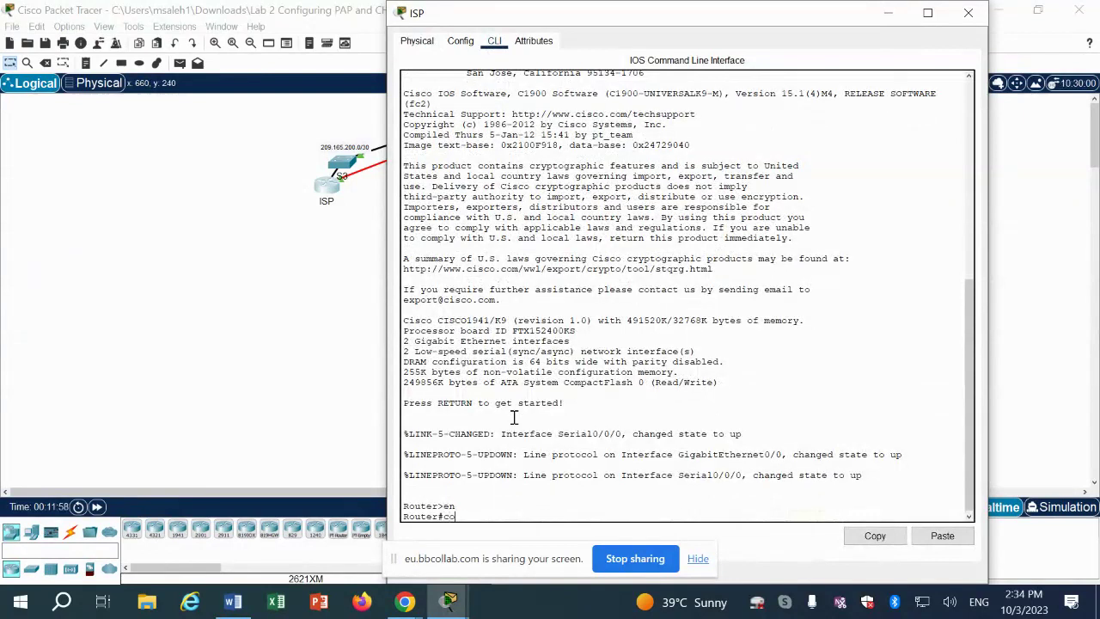
pyautogui.write('nf')
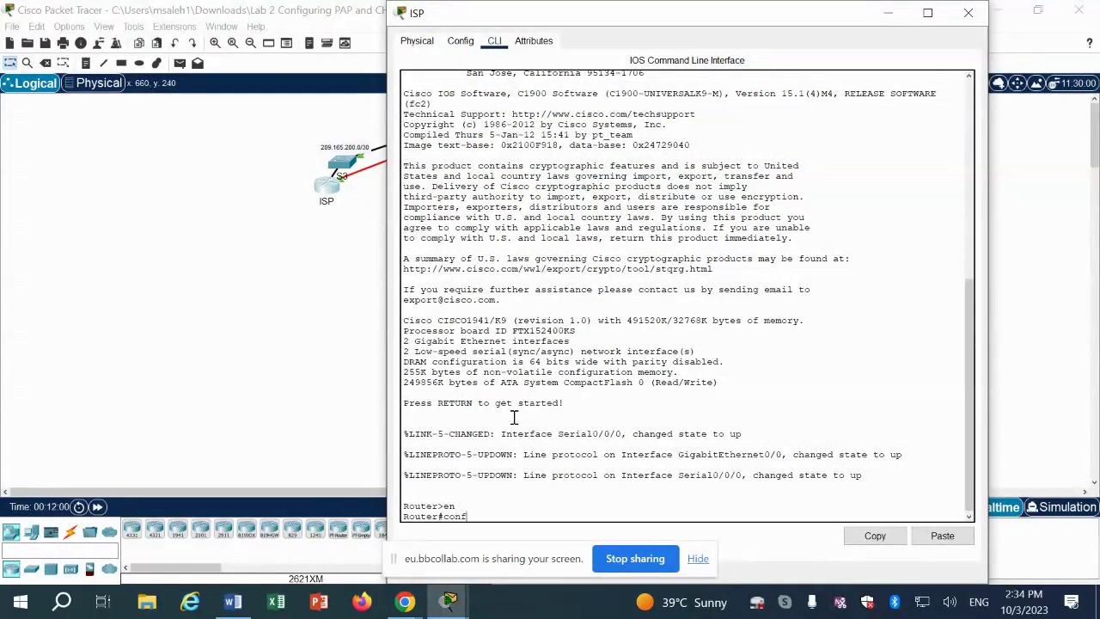
pyautogui.write('ig t')
pyautogui.press('Return')
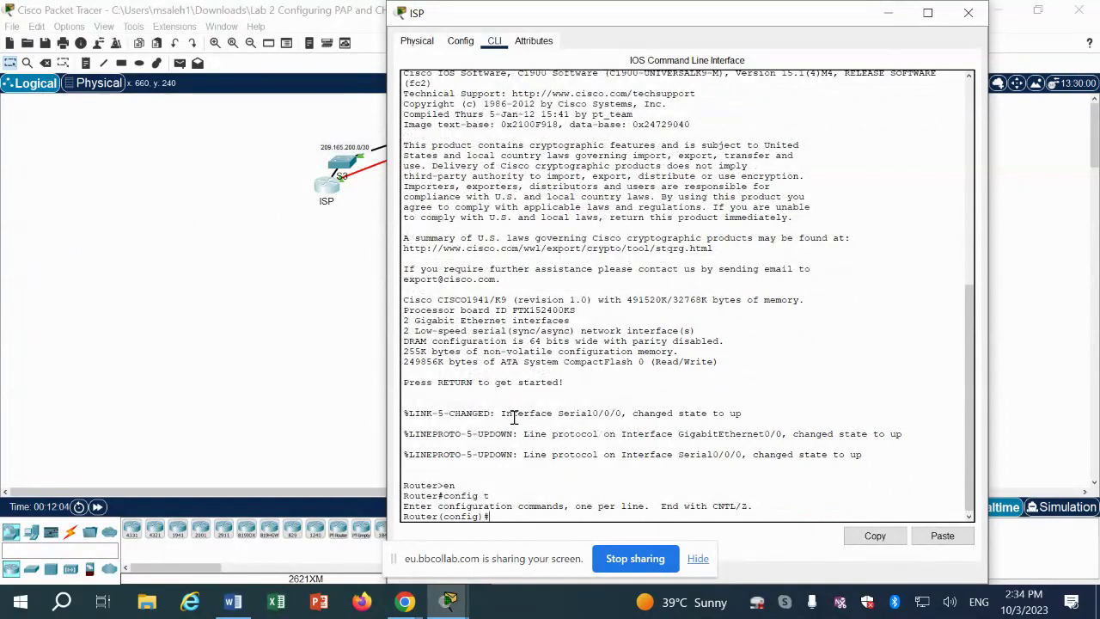
pyautogui.write('interf')
pyautogui.press('Tab')
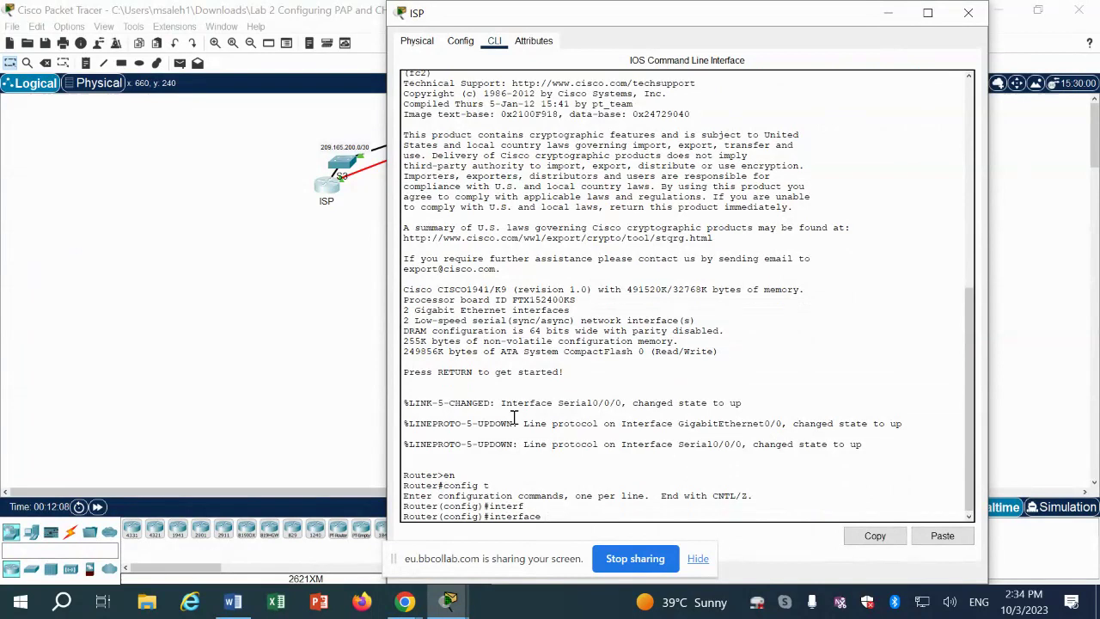
pyautogui.write('s0/0/0')
# Step: Apply PPP encapsulation to ISP's Serial0/0/0 and close the router window
pyautogui.press('Return')
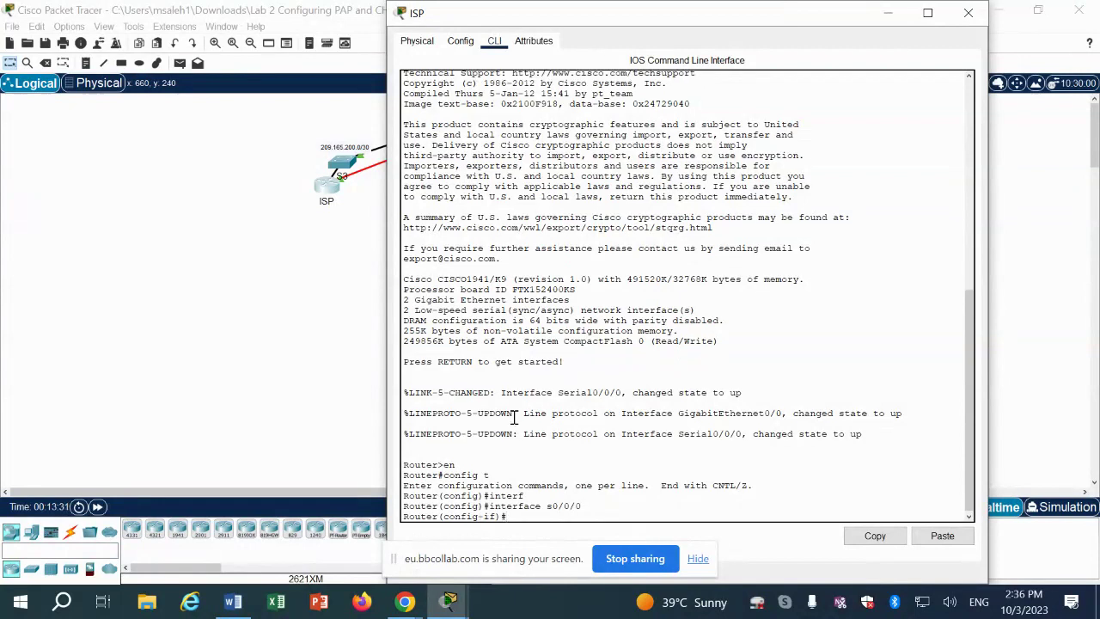
pyautogui.write('enca')
pyautogui.press('Tab')
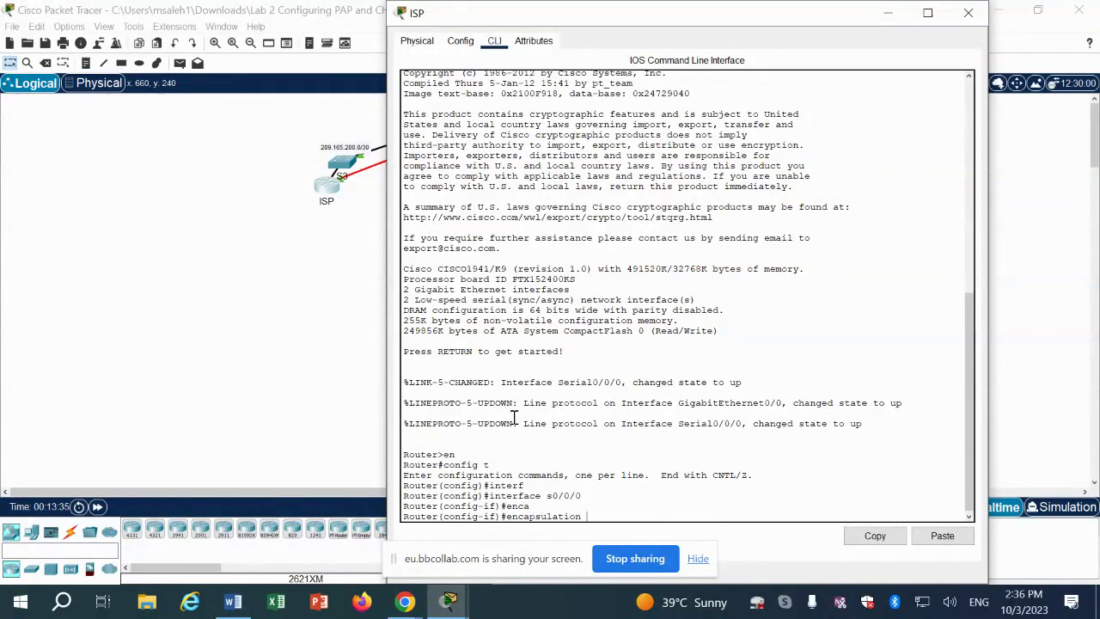
pyautogui.write('ppp')
pyautogui.press('Return')
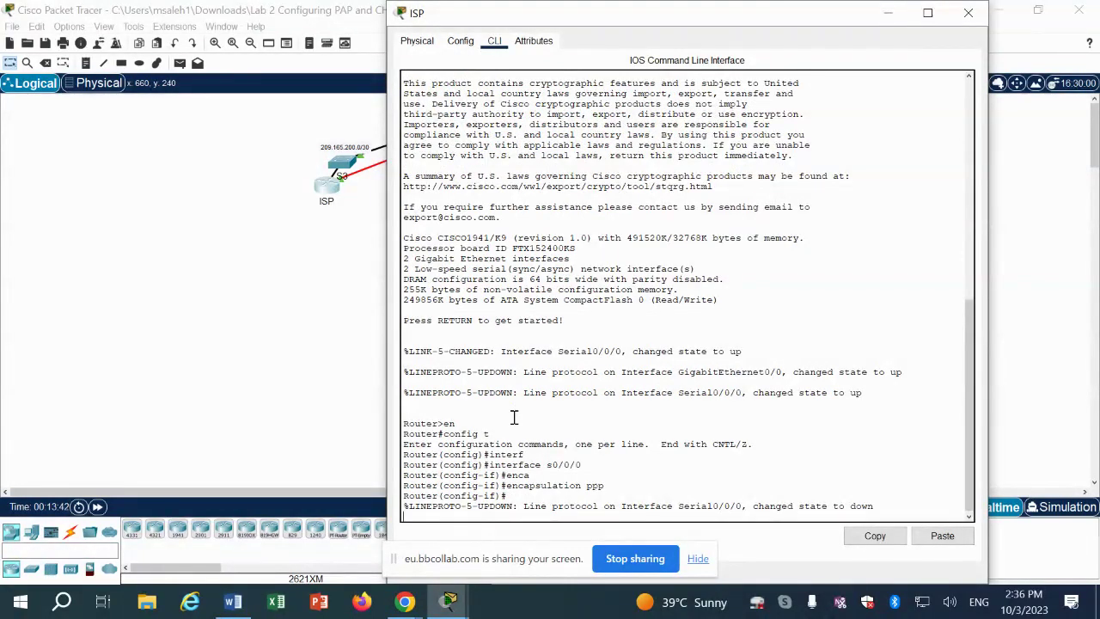
pyautogui.press('Return')
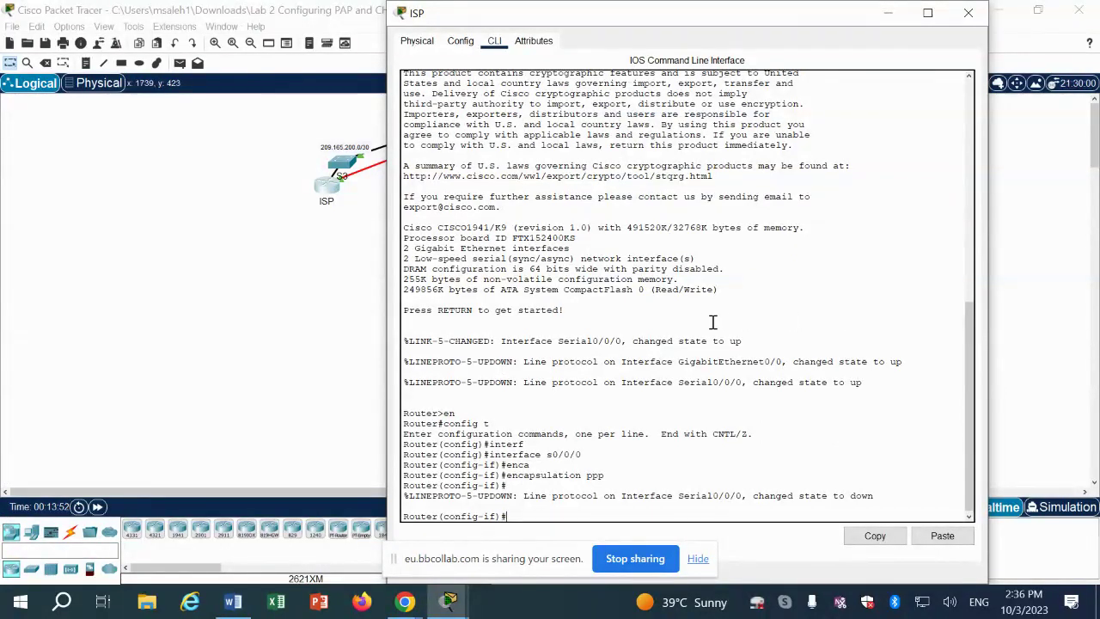
pyautogui.click(146, 329)
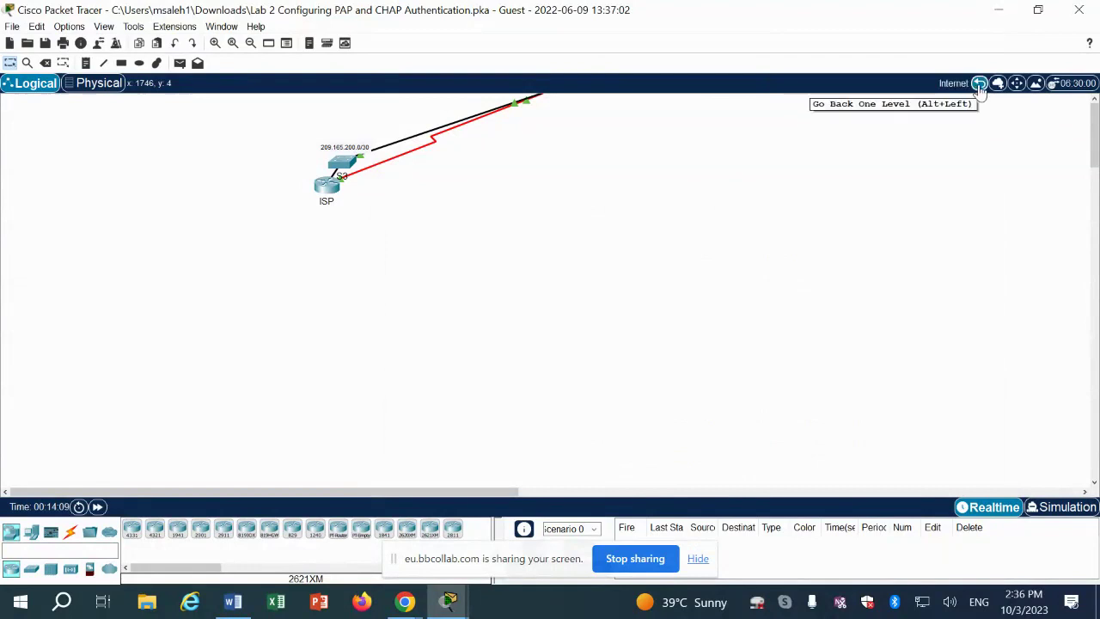
# Step: Go back from the Internet cluster to the root topology with R1, R2 and R3
pyautogui.click(980, 86)
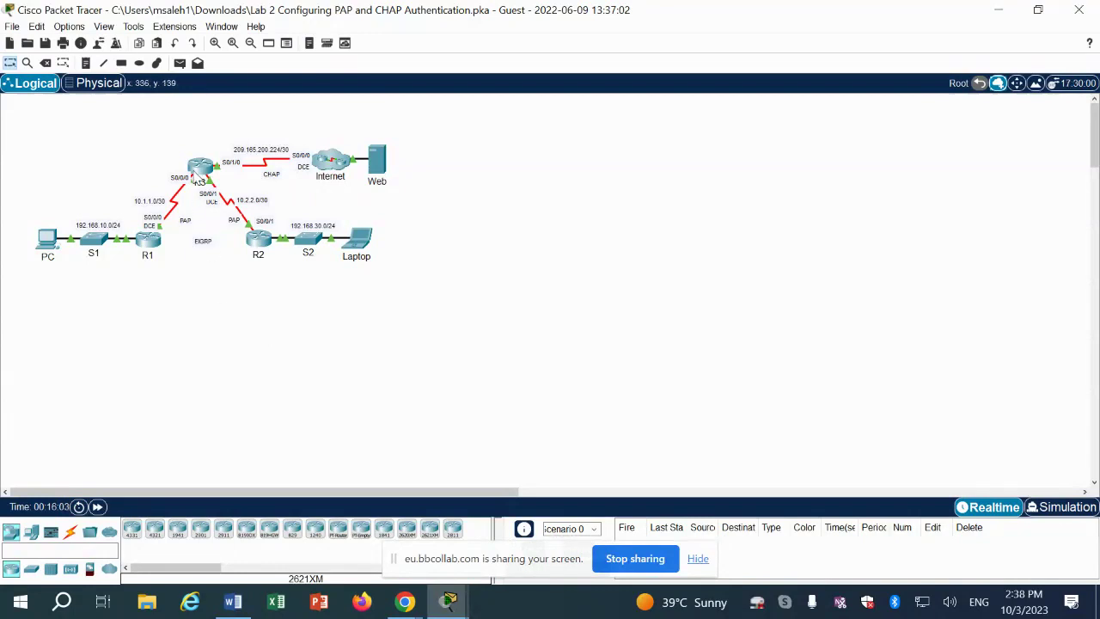
# Step: Switch R3 to interface Serial0/1/0 and give it PPP encapsulation
pyautogui.click(198, 166)
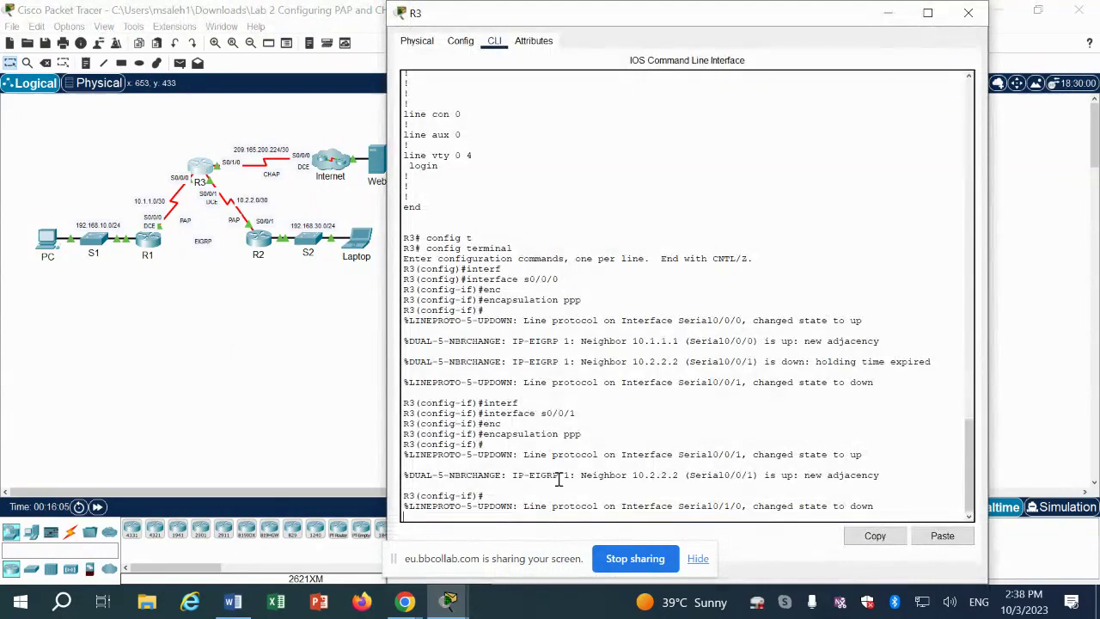
pyautogui.press('Return')
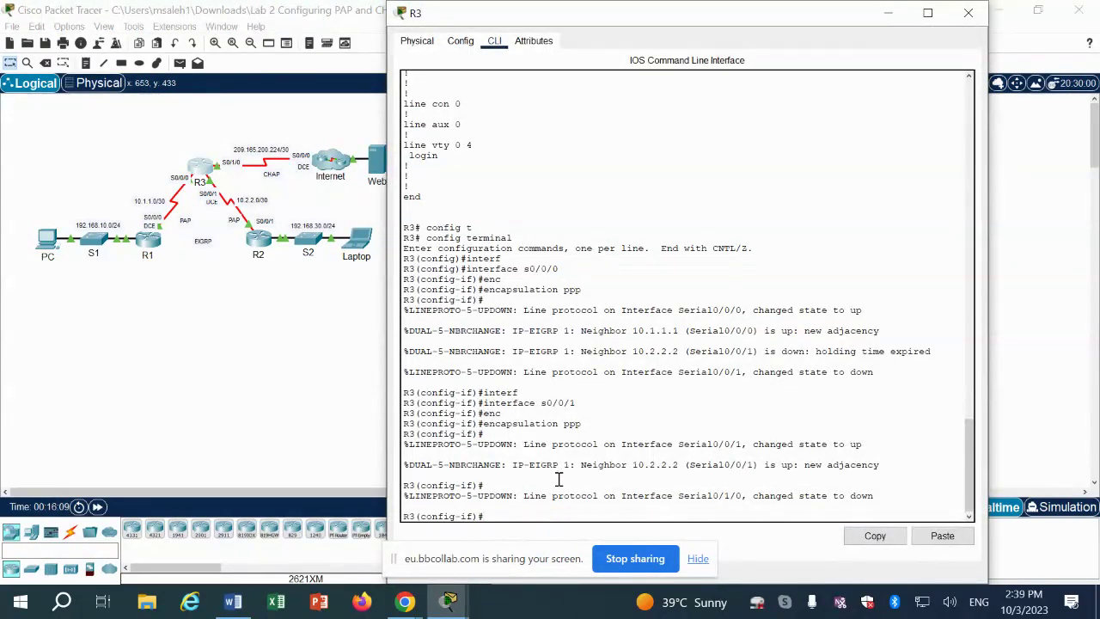
pyautogui.write('exit')
pyautogui.press('Return')
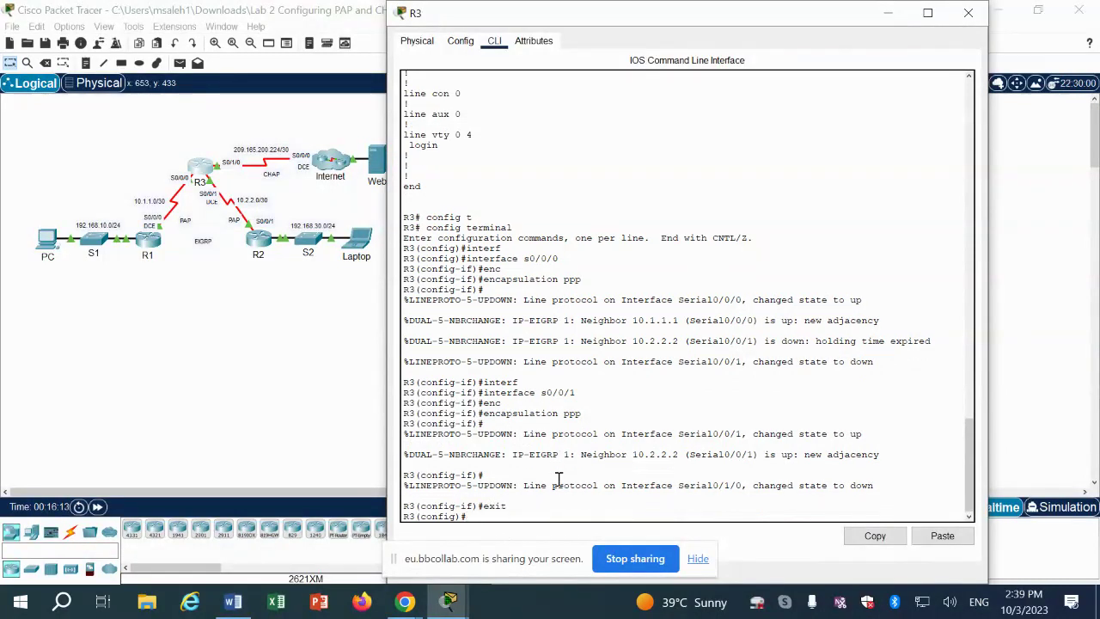
pyautogui.press('Up')
pyautogui.press('Up')
pyautogui.press('Up')
pyautogui.press('BackSpace')
pyautogui.write('1/0')
pyautogui.press('Return')
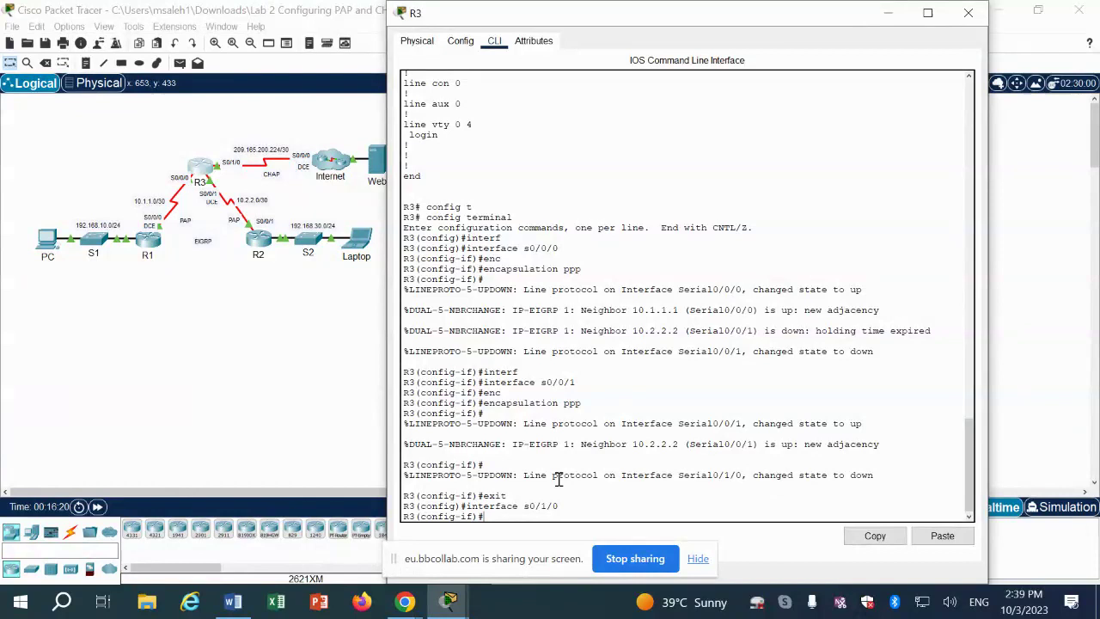
pyautogui.press('Up')
pyautogui.press('Up')
pyautogui.press('Up')
pyautogui.press('Return')
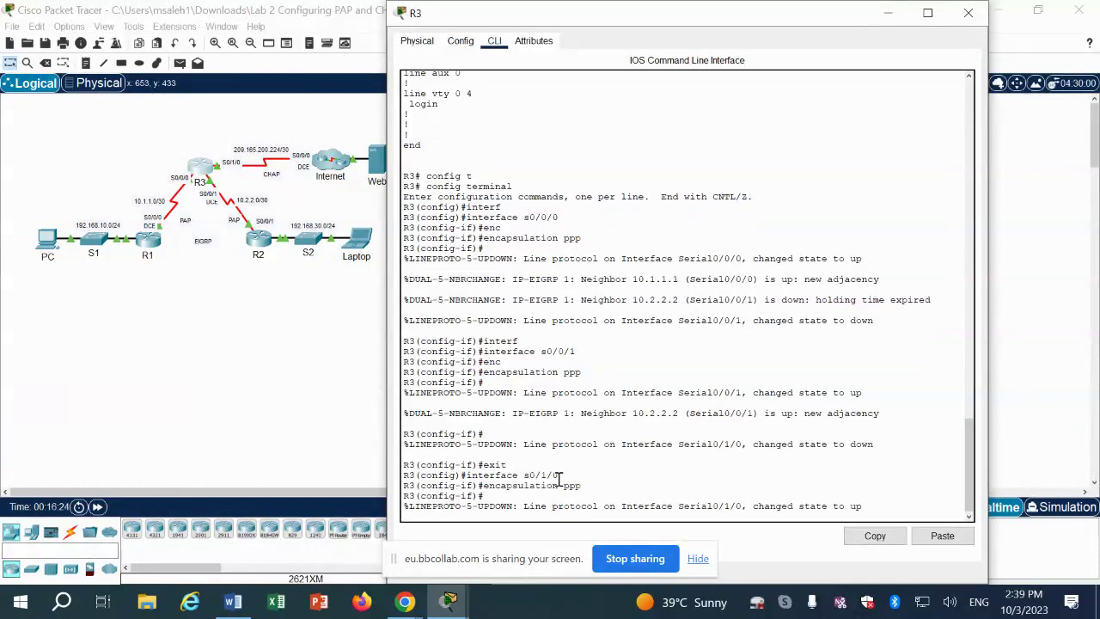
pyautogui.press('Return')
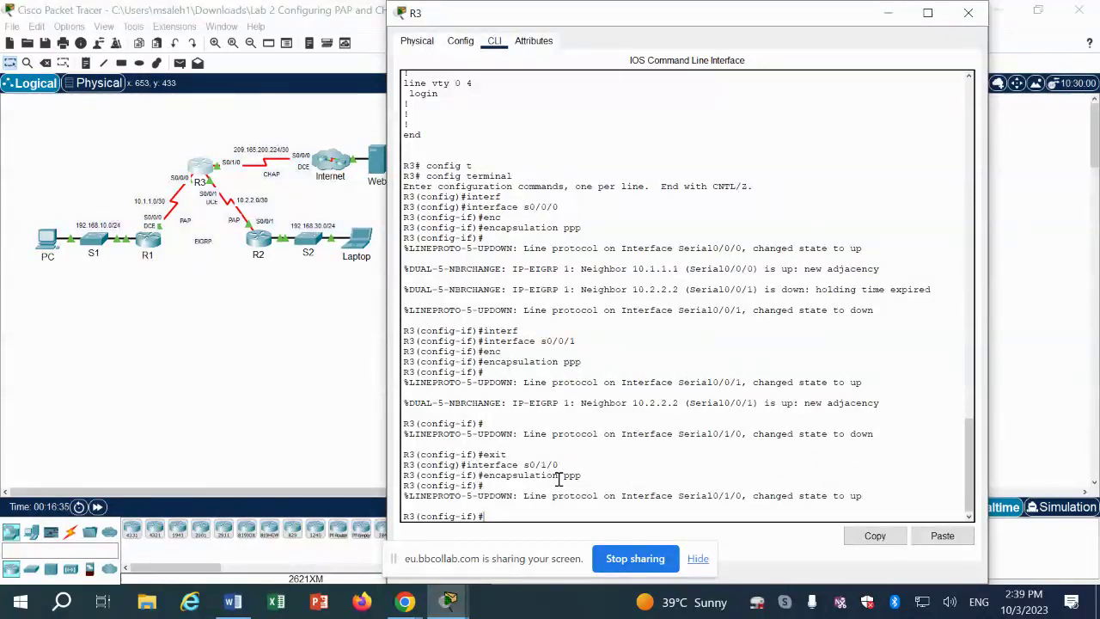
# Step: Bring the main topology window back in front of R3's console
pyautogui.click(53, 415)
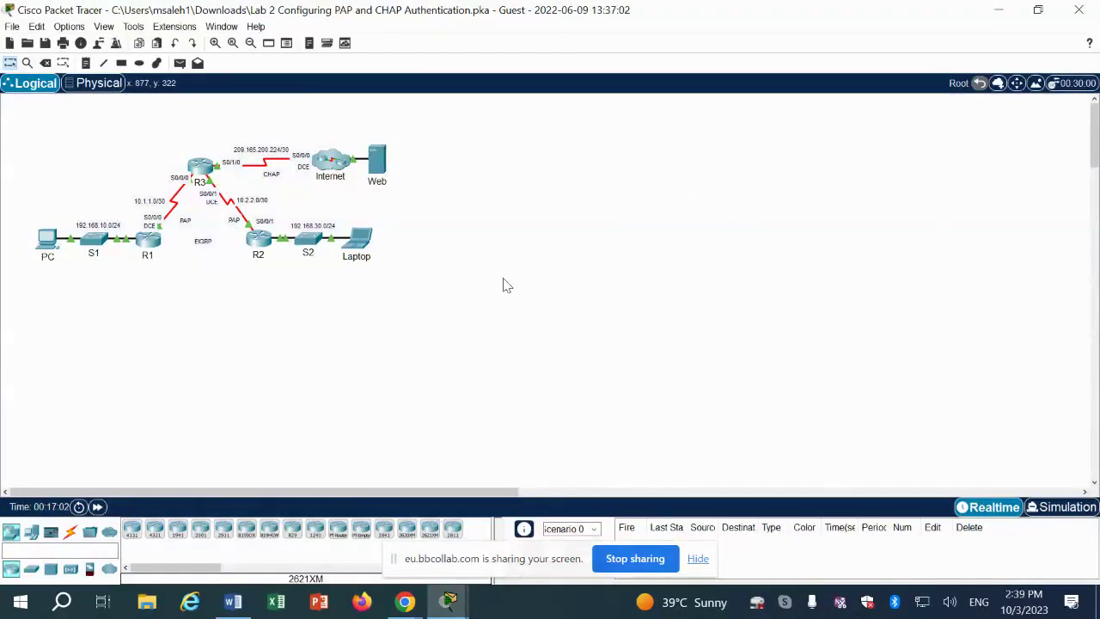
# Step: Try pinging 209.165.200.2 from R3's configuration mode and copy the address
pyautogui.click(200, 168)
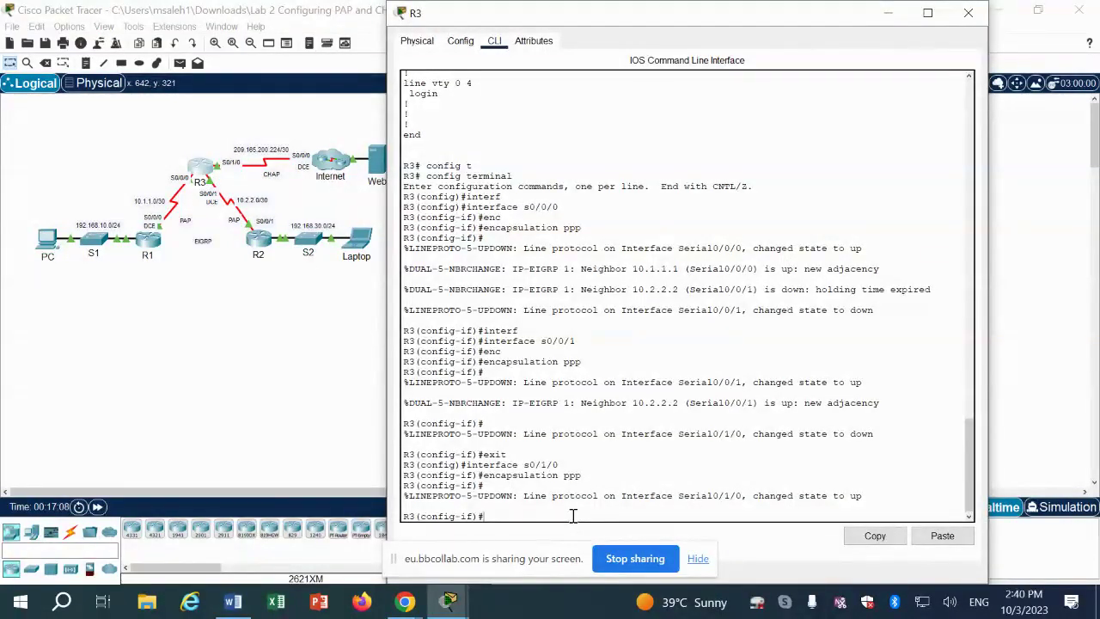
pyautogui.write('ping')
pyautogui.write('209.165')
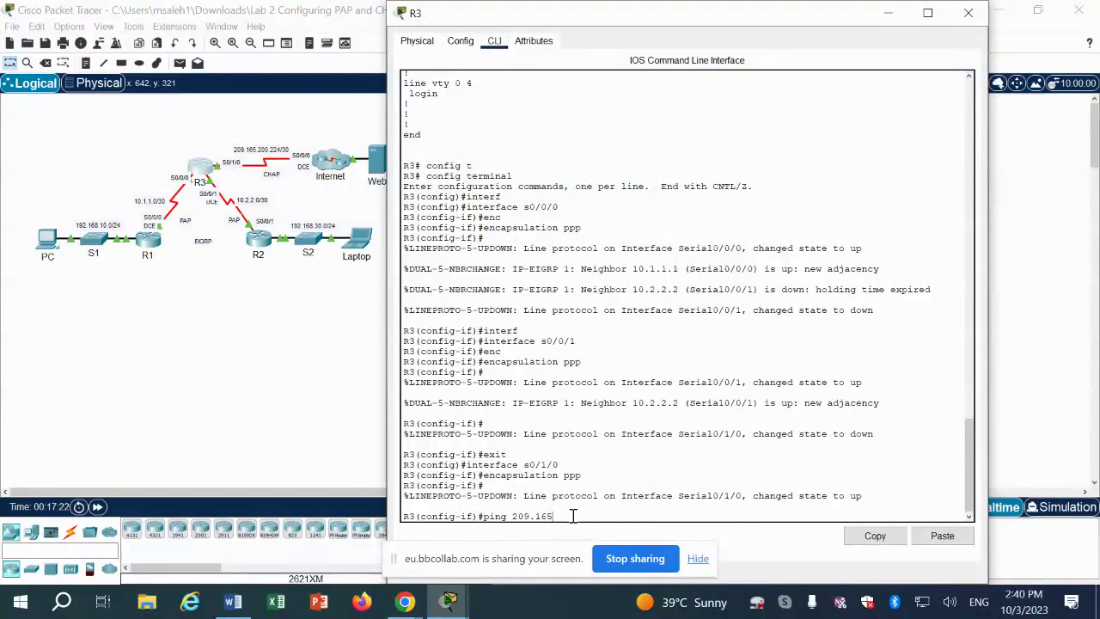
pyautogui.write('.')
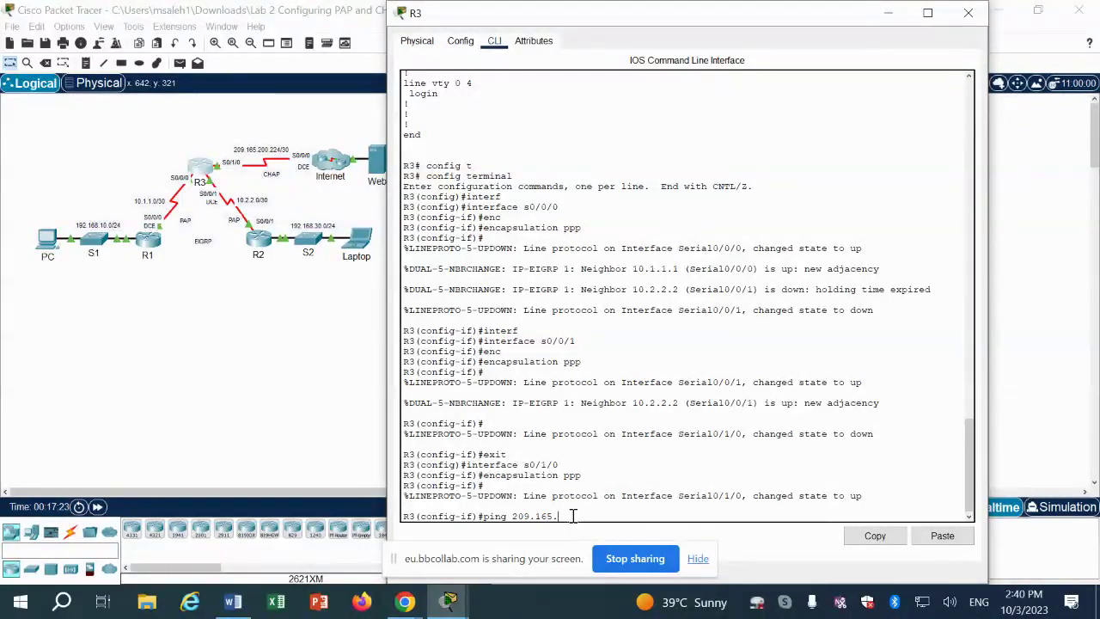
pyautogui.write('200.')
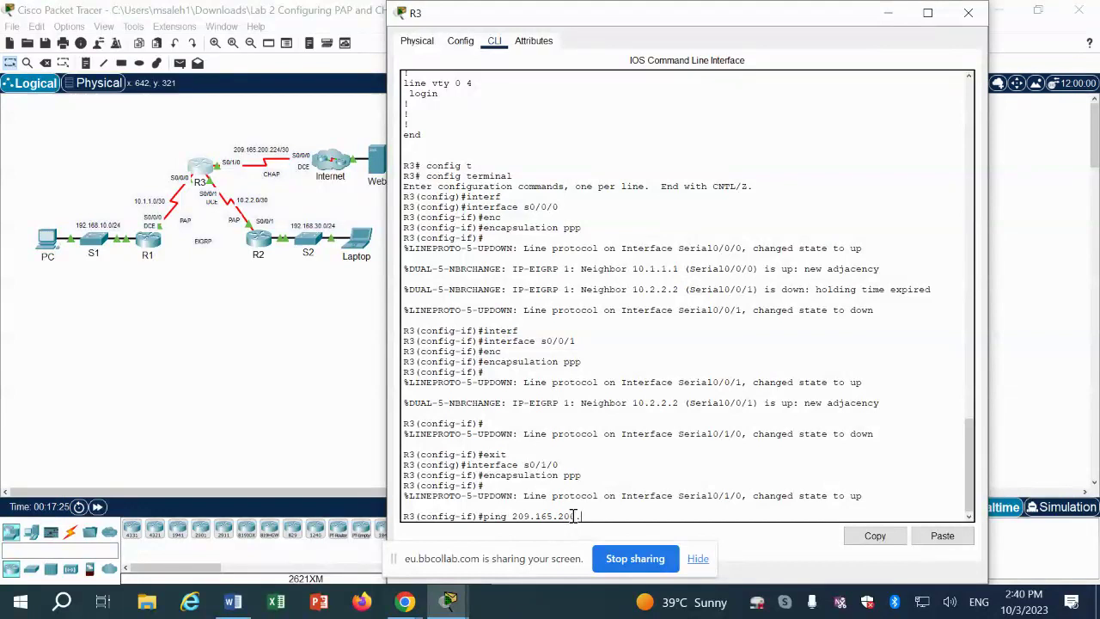
pyautogui.write('2')
pyautogui.press('Return')
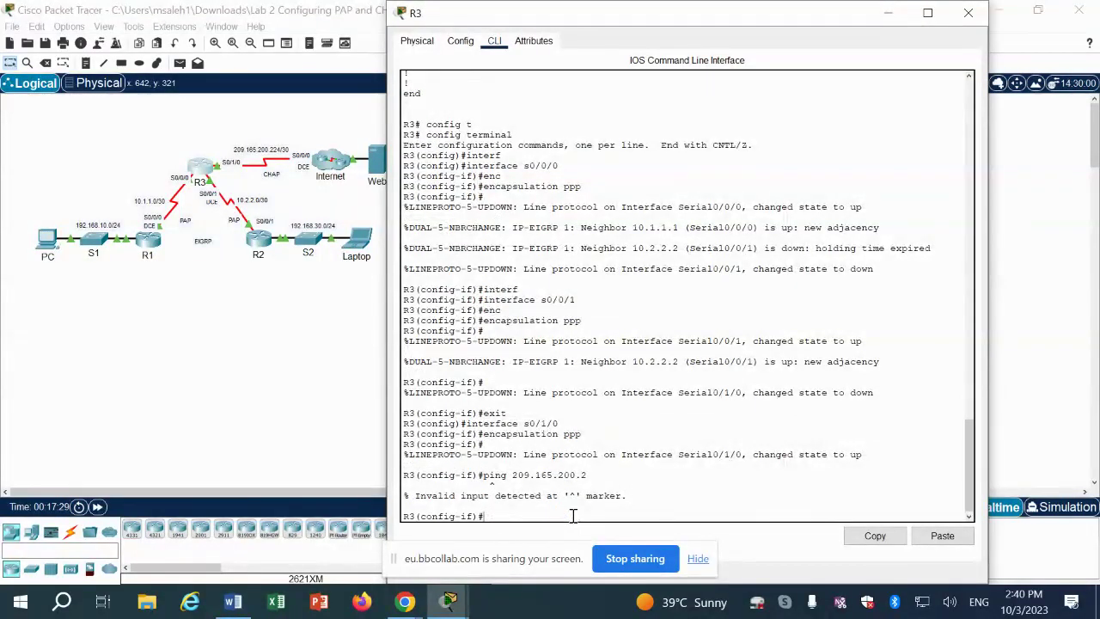
pyautogui.moveTo(513, 475); pyautogui.dragTo(586, 476)
pyautogui.hotkey('ctrl', 'c')
pyautogui.rightClick(587, 475)
pyautogui.click(615, 490)
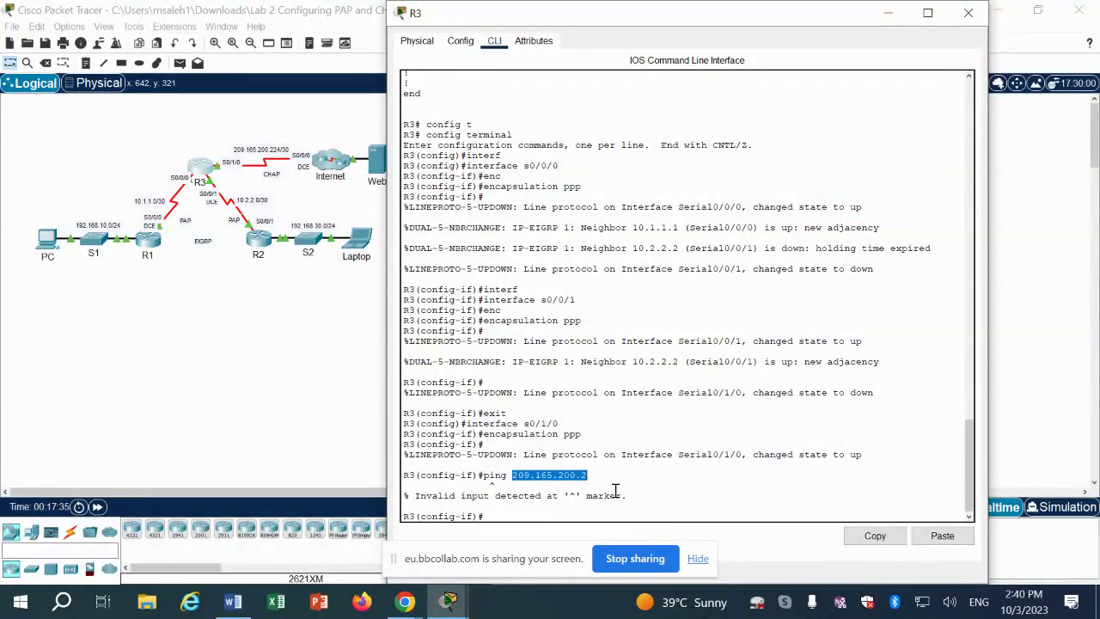
pyautogui.click(503, 519)
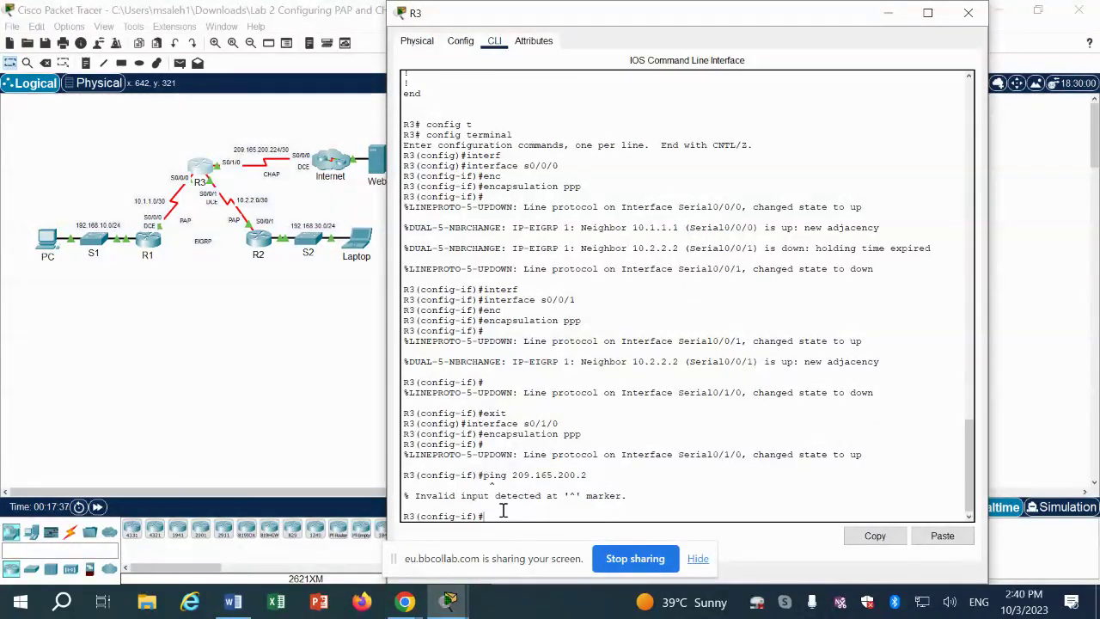
# Step: Exit to R3's privileged prompt and enter ping 209.165.200.2 with the pasted address
pyautogui.write('exit')
pyautogui.press('Return')
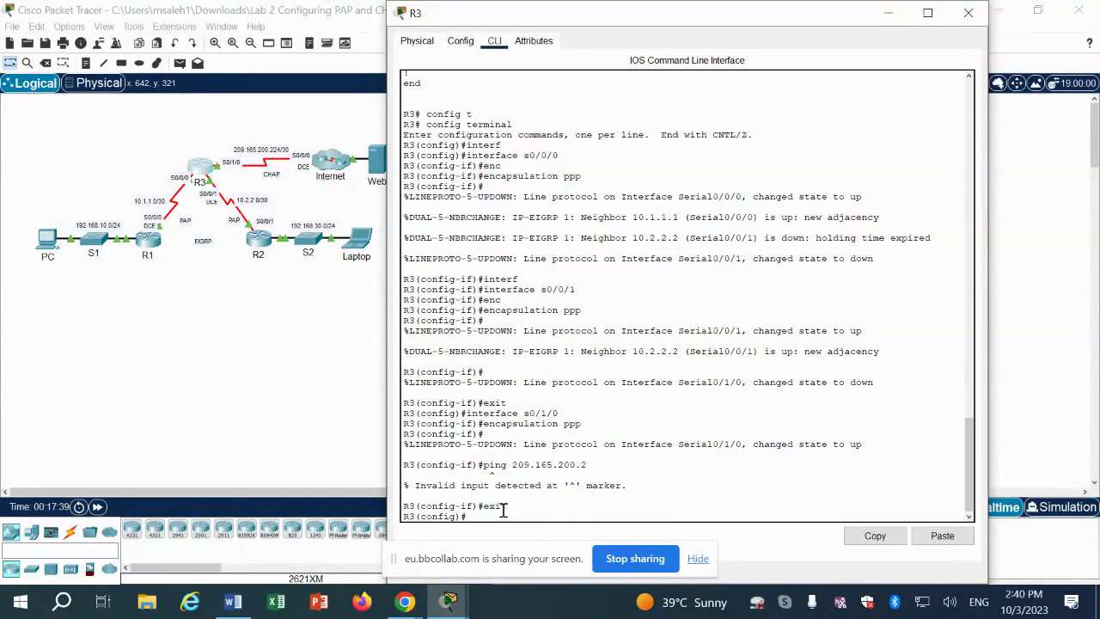
pyautogui.write('exit')
pyautogui.press('Return')
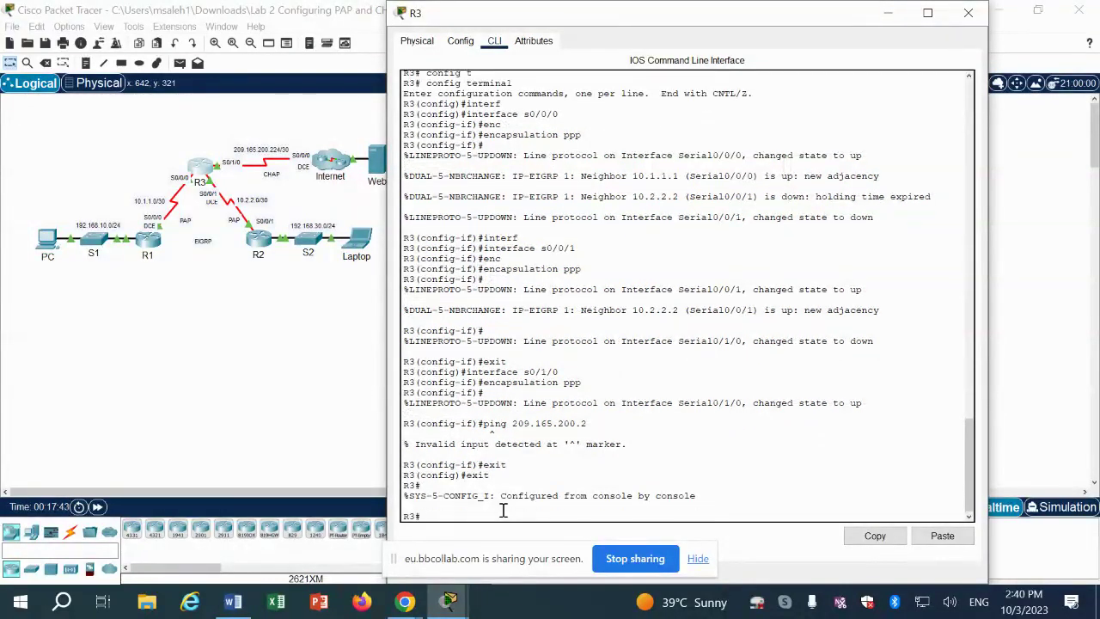
pyautogui.write('ping')
pyautogui.click(942, 535)
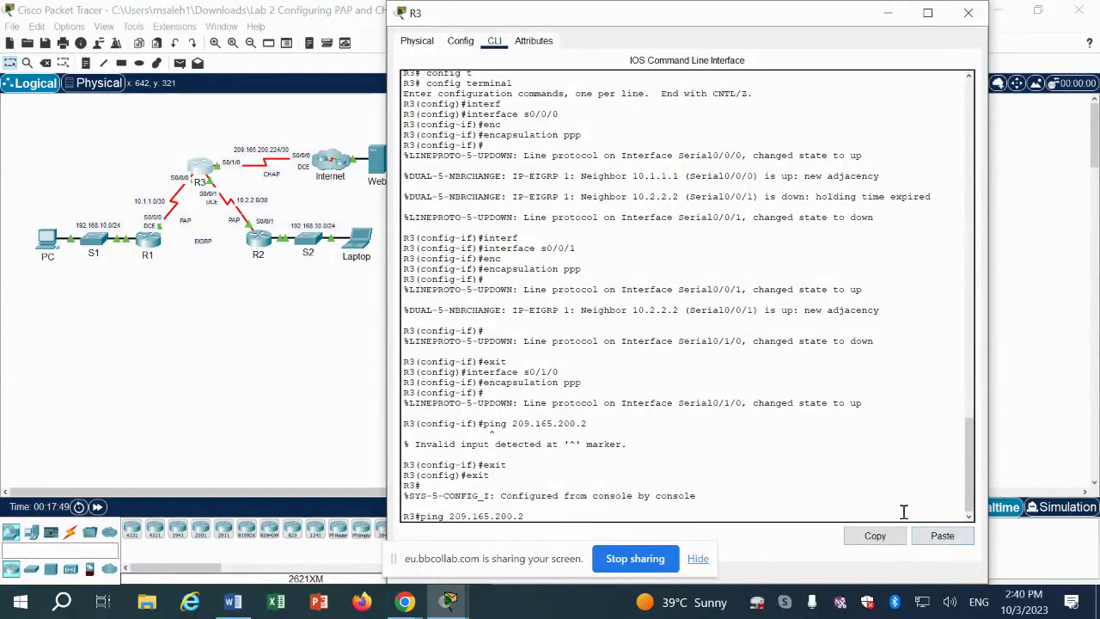
# Step: Ping 209.165.200.2 from R3 twice, getting 100 percent success
pyautogui.press('Return')
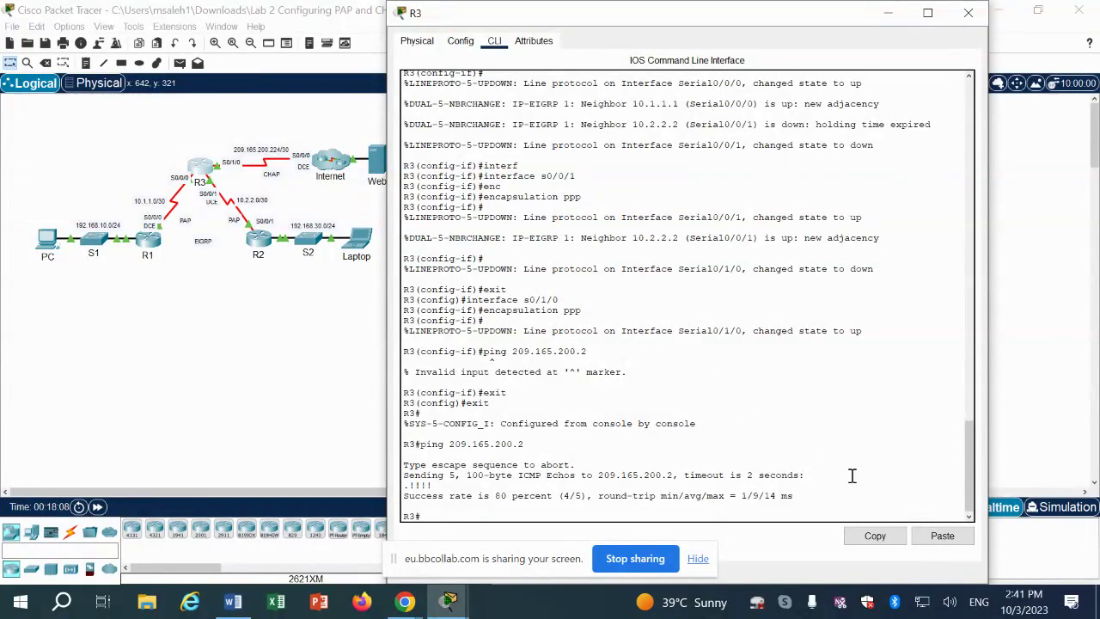
pyautogui.press('Up')
pyautogui.press('Return')
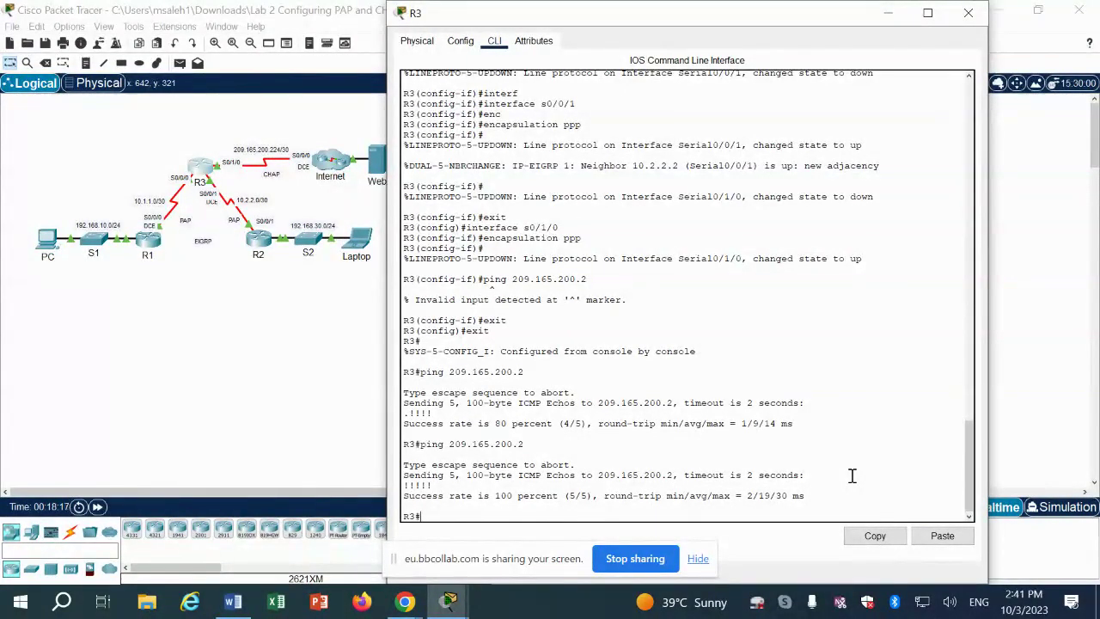
pyautogui.click(288, 373)
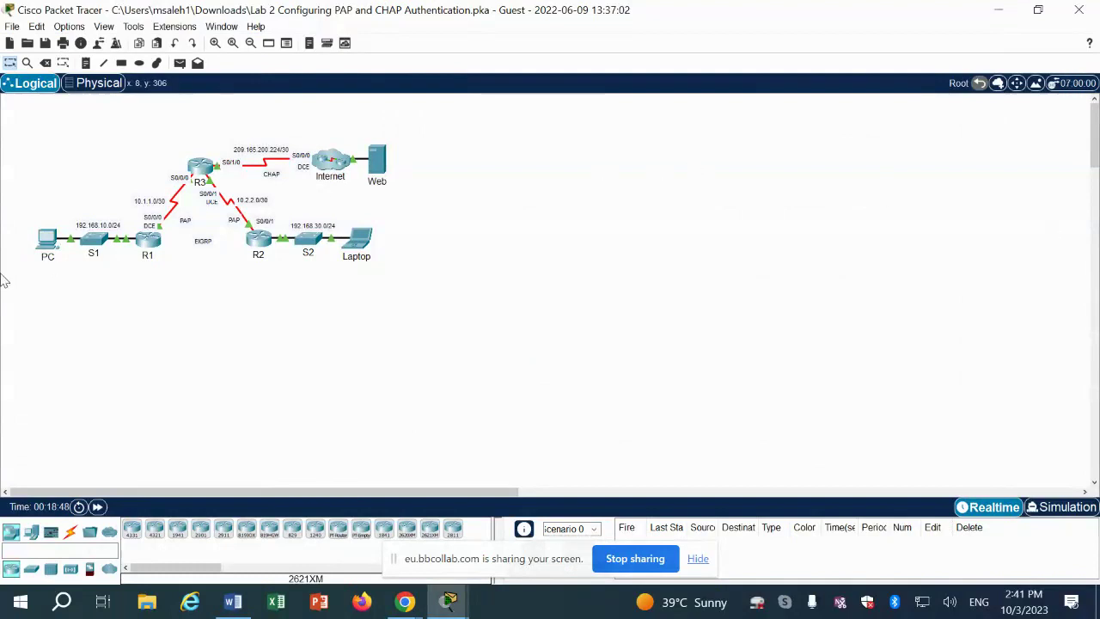
# Step: Open R1's command line, closing and reopening its window after a mistyped enable
pyautogui.click(147, 244)
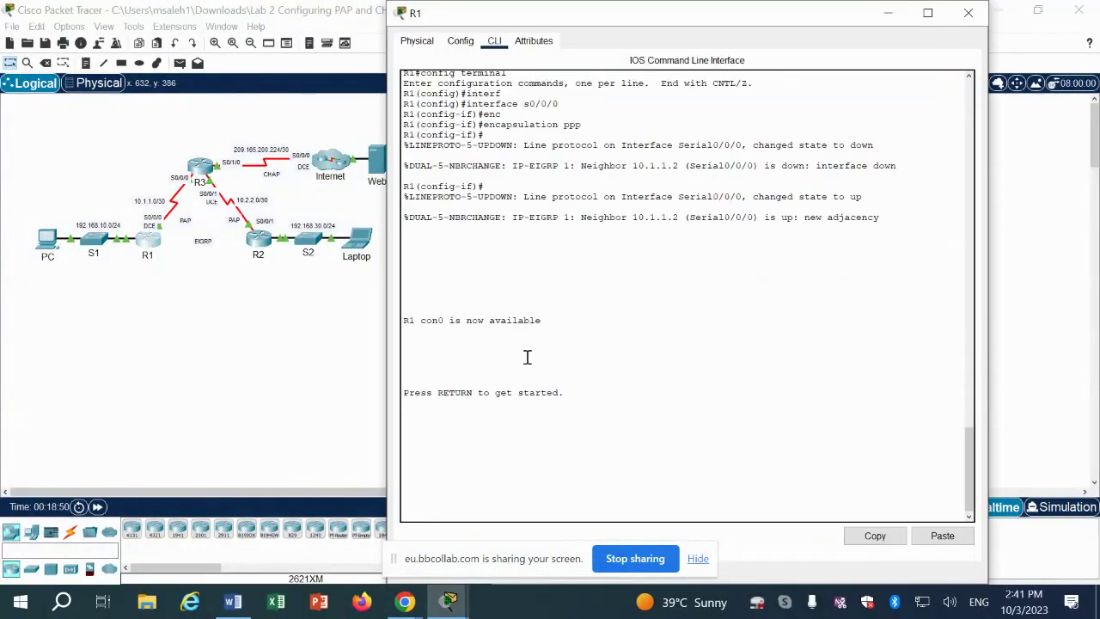
pyautogui.press('Return')
pyautogui.press('Return')
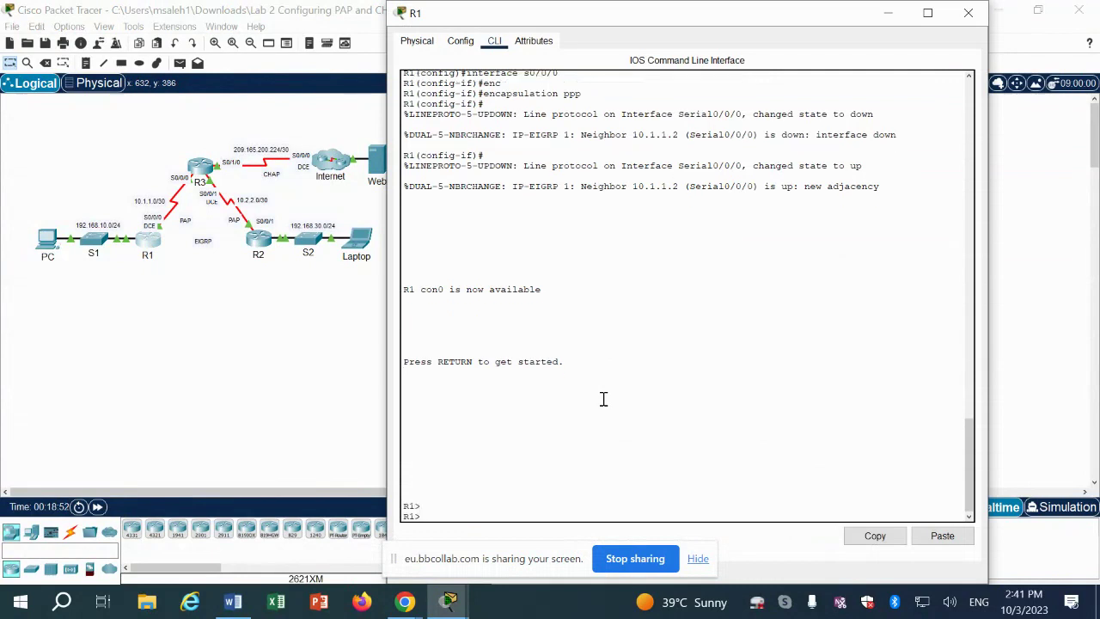
pyautogui.write('en\\')
pyautogui.press('Return')
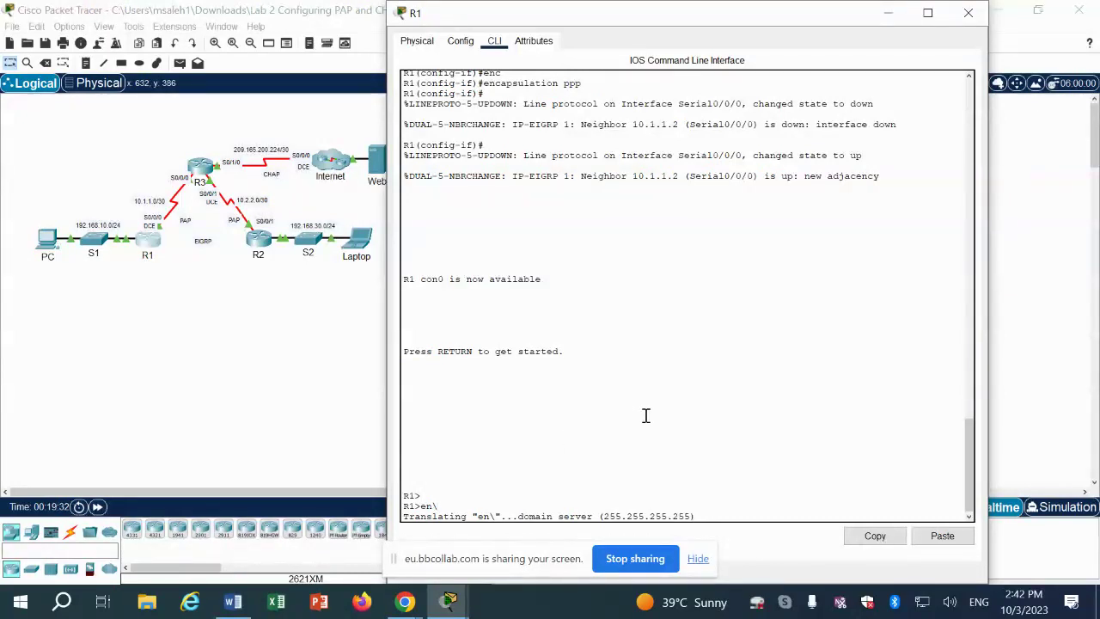
pyautogui.click(970, 14)
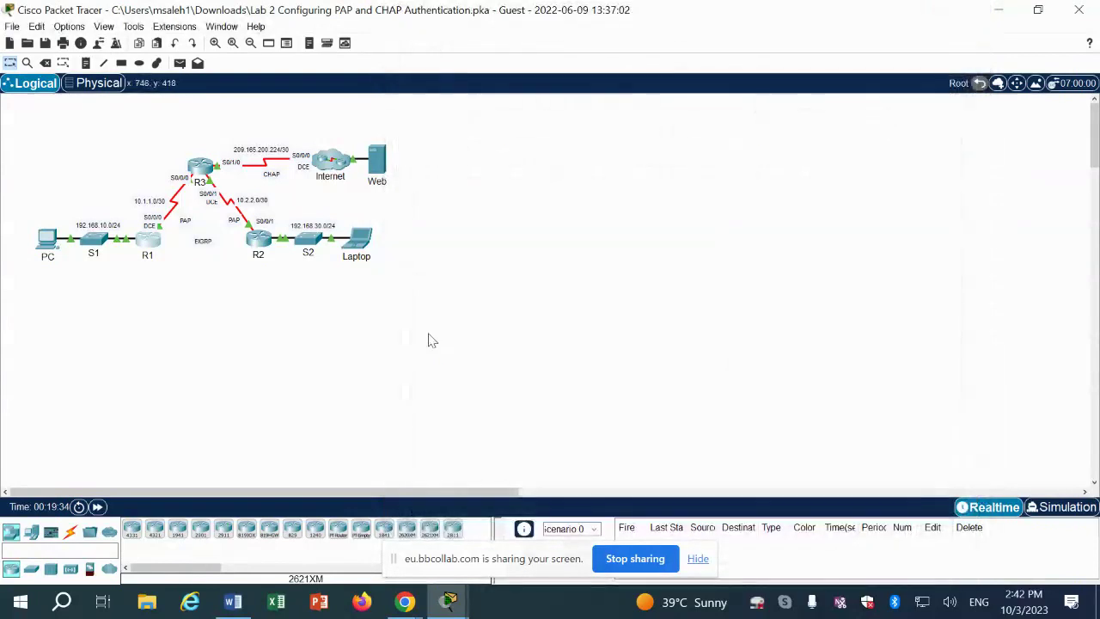
pyautogui.click(153, 241)
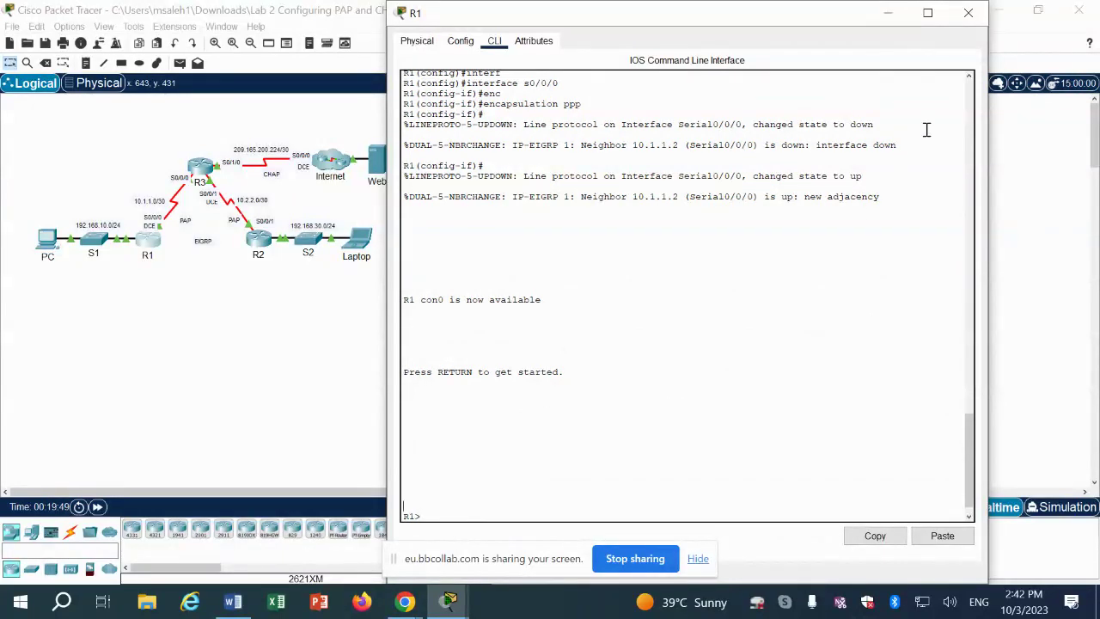
pyautogui.click(969, 15)
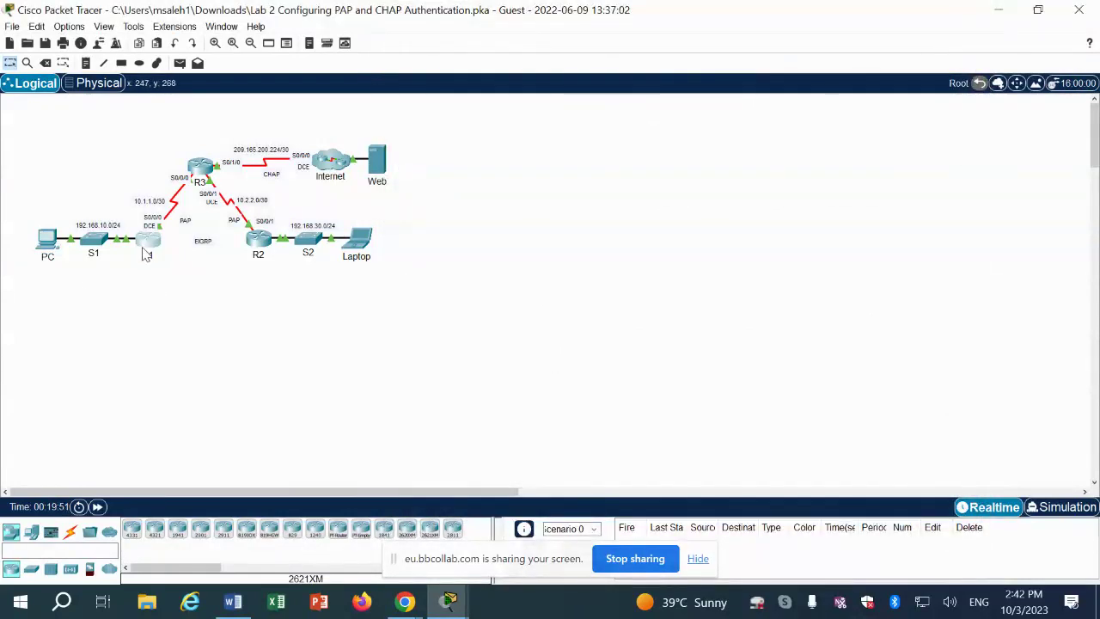
pyautogui.click(150, 244)
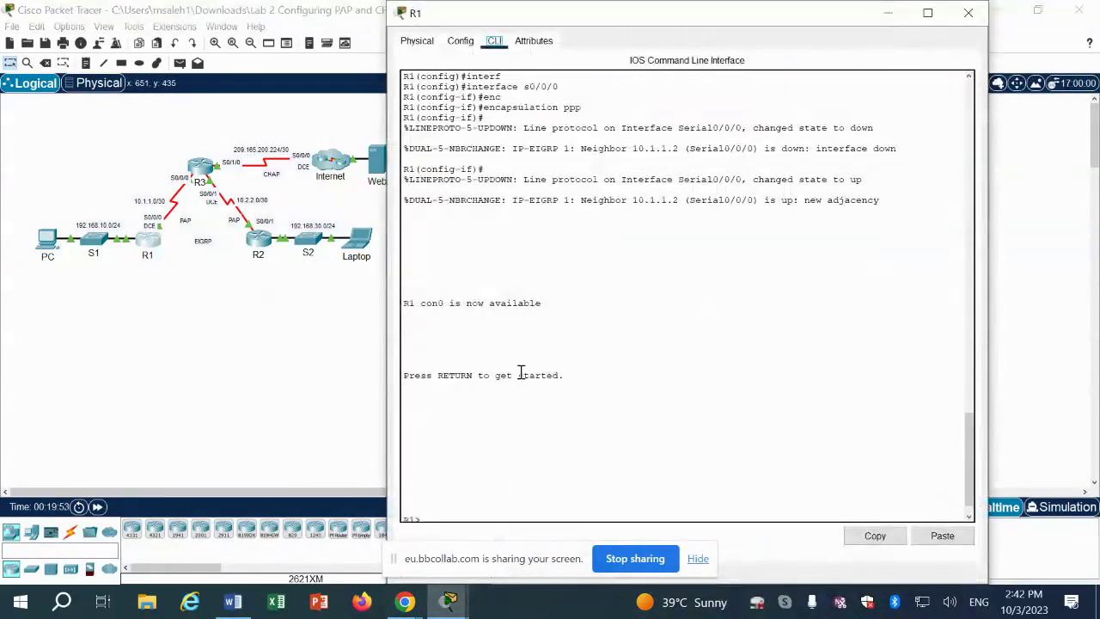
# Step: Enter global configuration mode on R1 and type username R3 with the secret lab password
pyautogui.press('Return')
pyautogui.write('en\\')
pyautogui.press('Return')
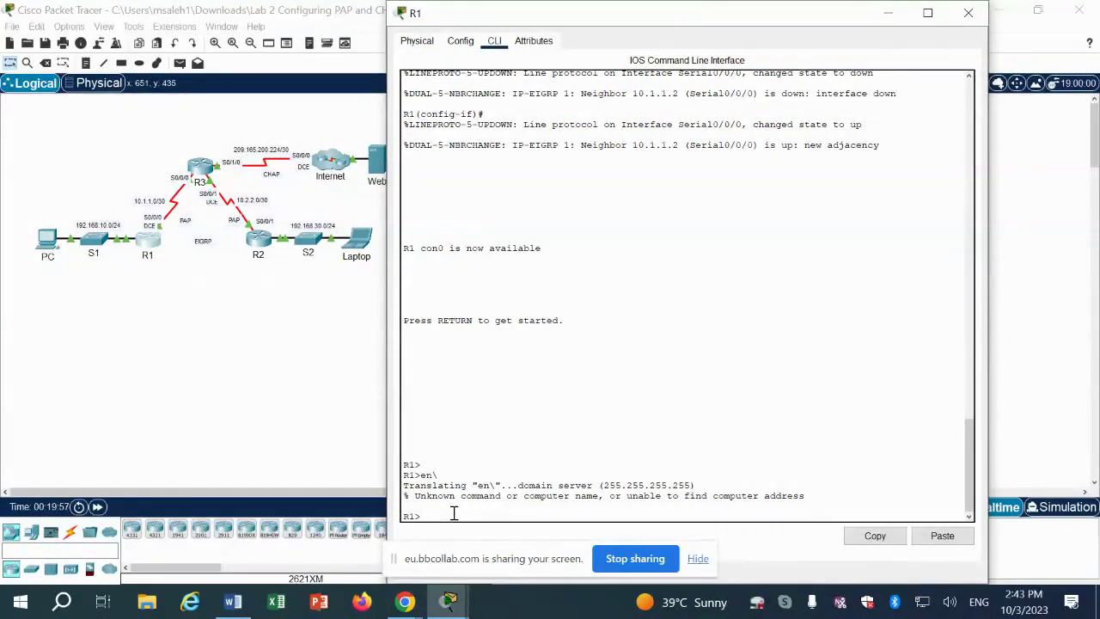
pyautogui.write('eb')
pyautogui.press('BackSpace')
pyautogui.write('n')
pyautogui.press('Return')
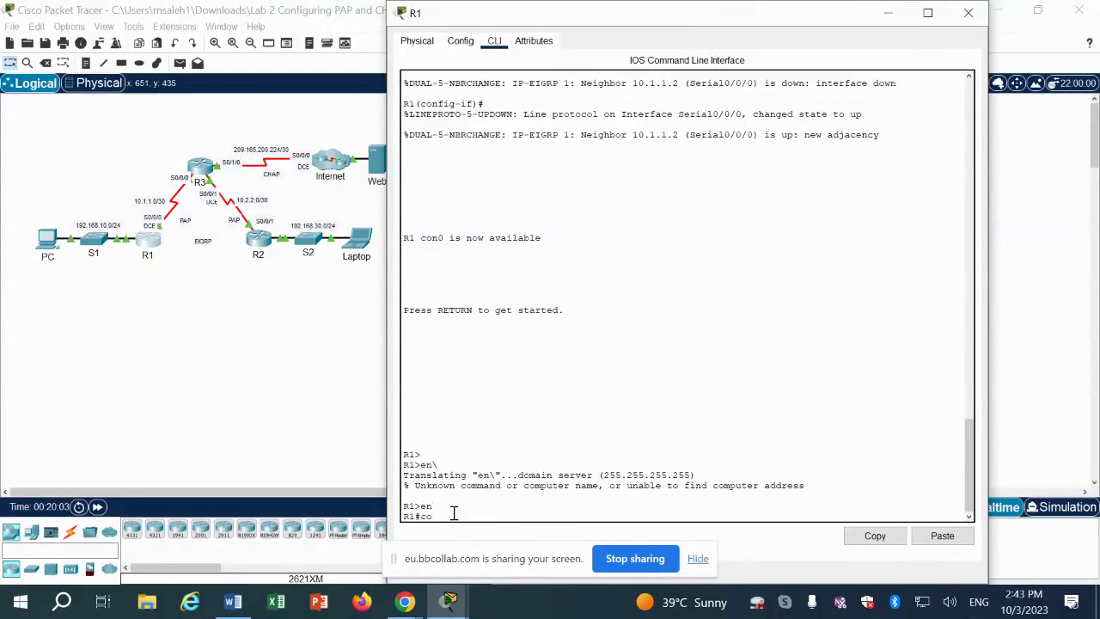
pyautogui.write('config t')
pyautogui.press('Return')
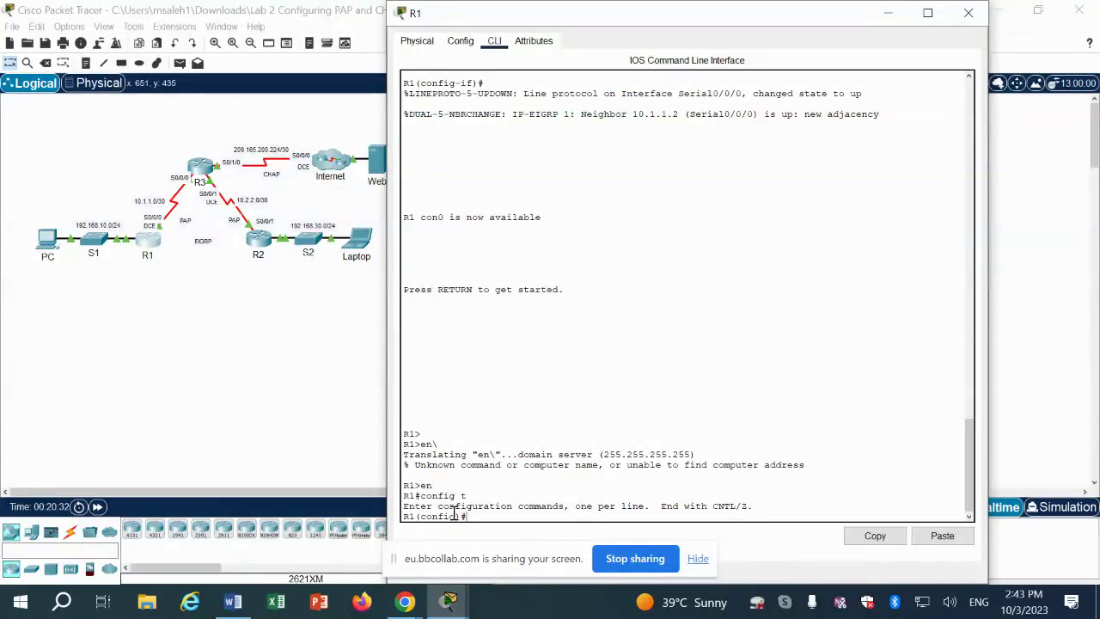
pyautogui.write('username R3 secret class')
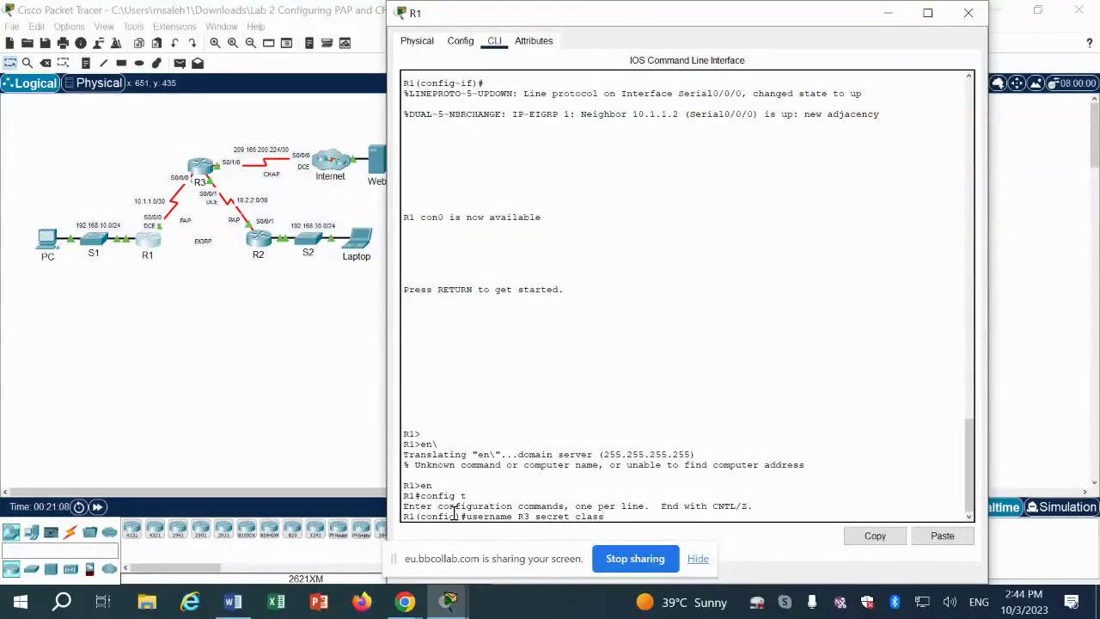
# Step: Add local user R3 on R1 and require PAP authentication on Serial0/0/0
pyautogui.press('Return')
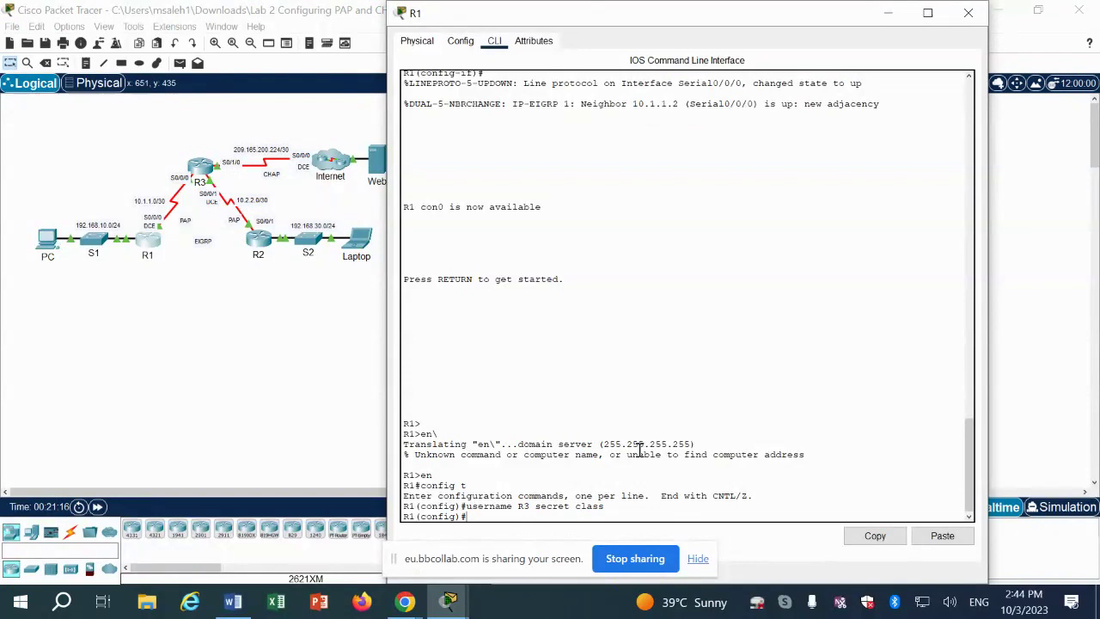
pyautogui.write('interface s0')
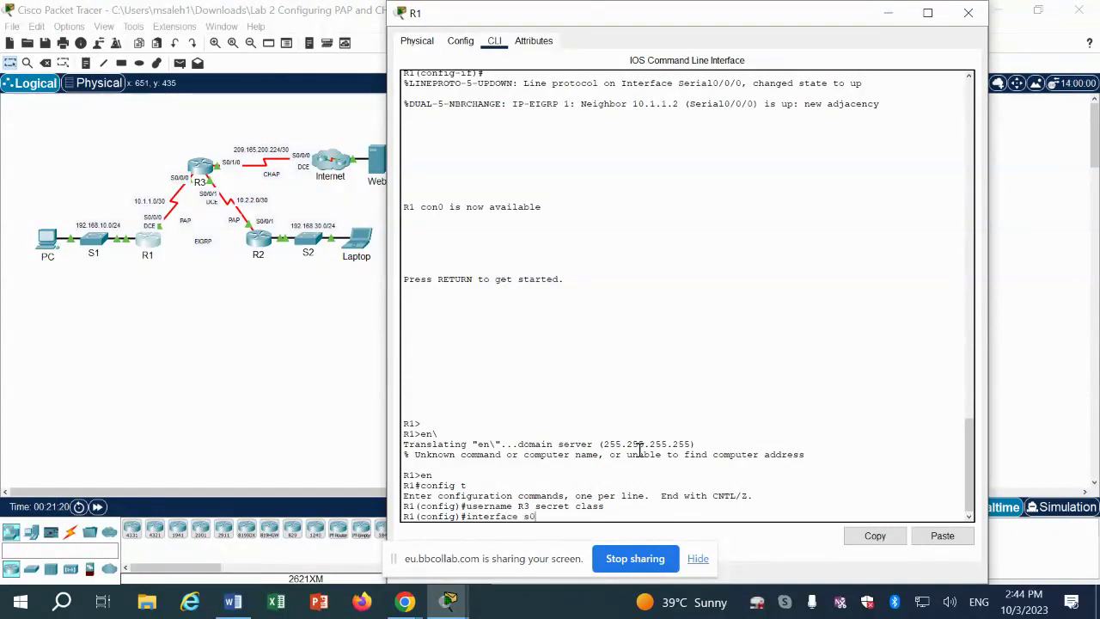
pyautogui.write('/0/0')
pyautogui.press('Return')
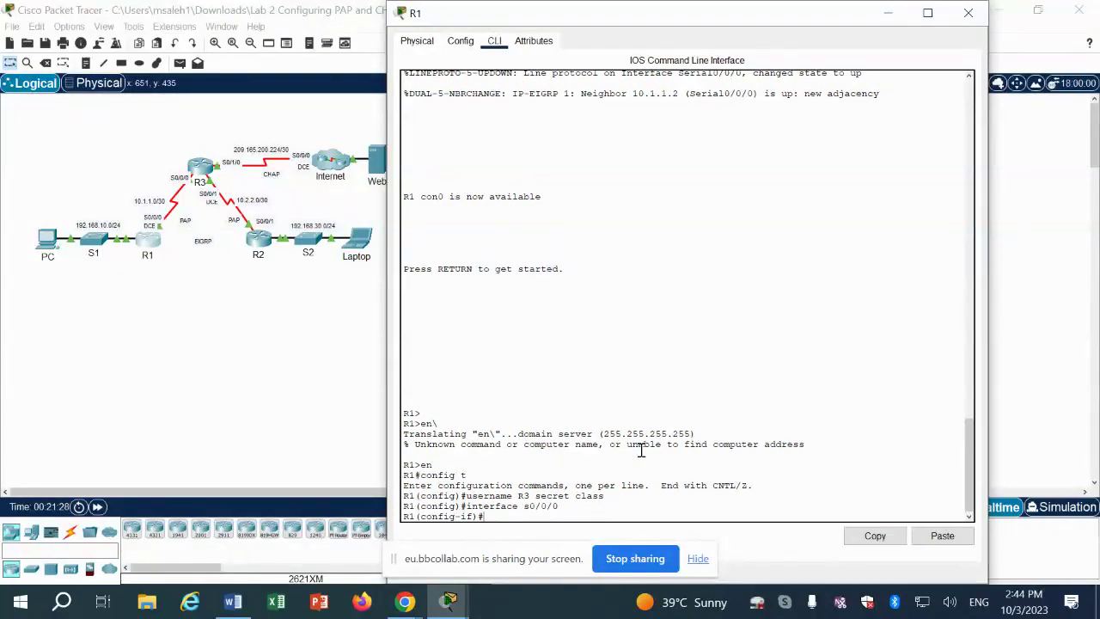
pyautogui.write('ppp auth')
pyautogui.press('Tab')
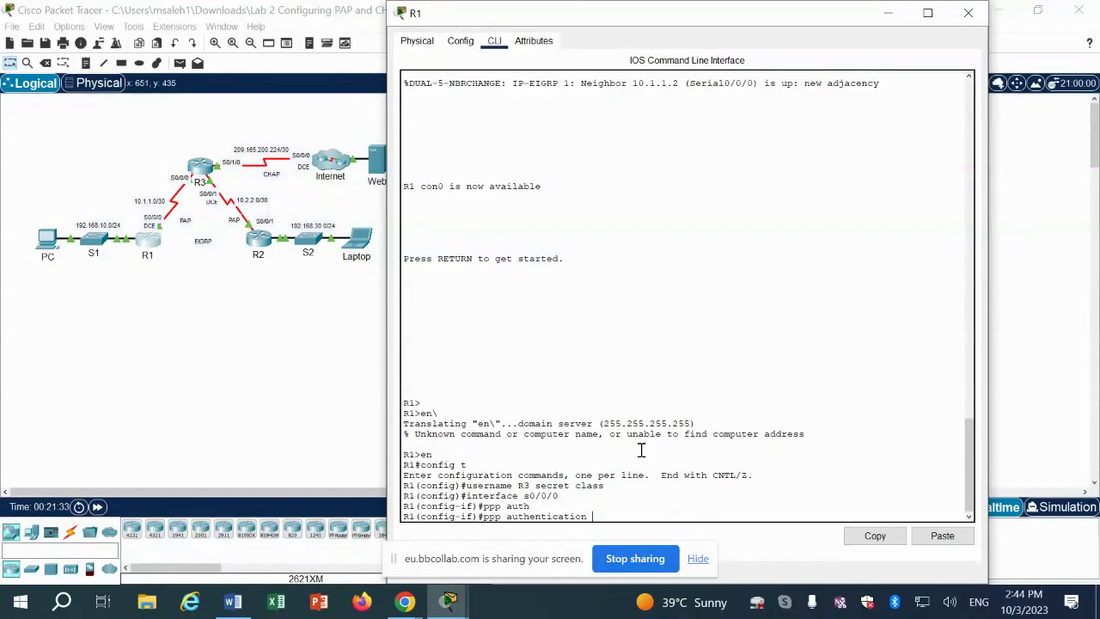
pyautogui.write('pap')
pyautogui.press('Return')
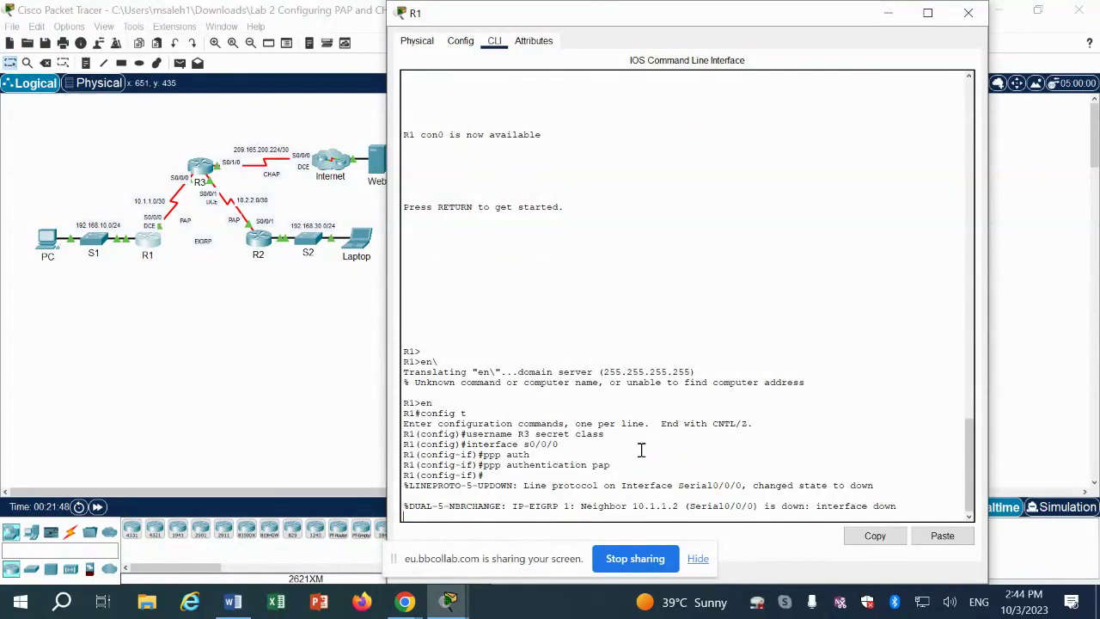
pyautogui.press('Return')
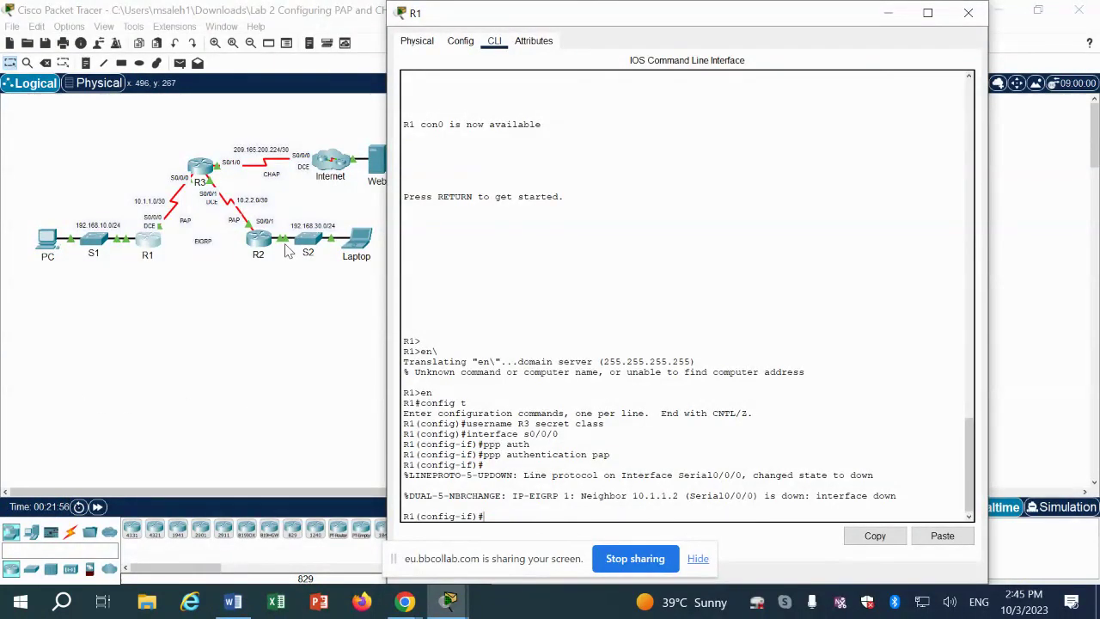
# Step: Switch to R3's console and enter configuration for interface Serial0/0/0
pyautogui.click(207, 168)
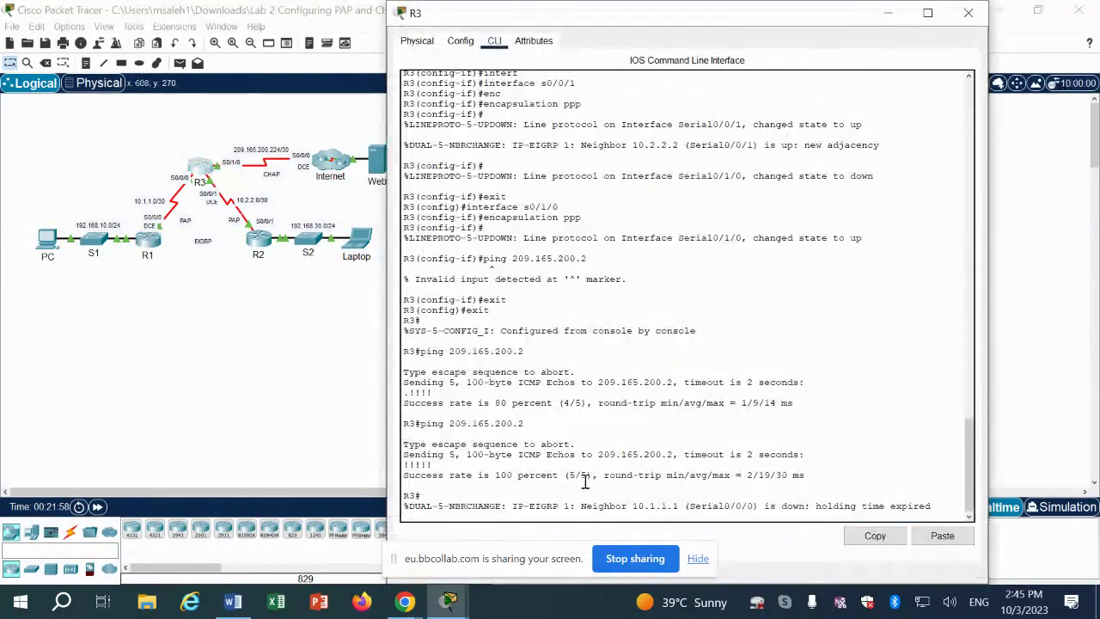
pyautogui.press('Return')
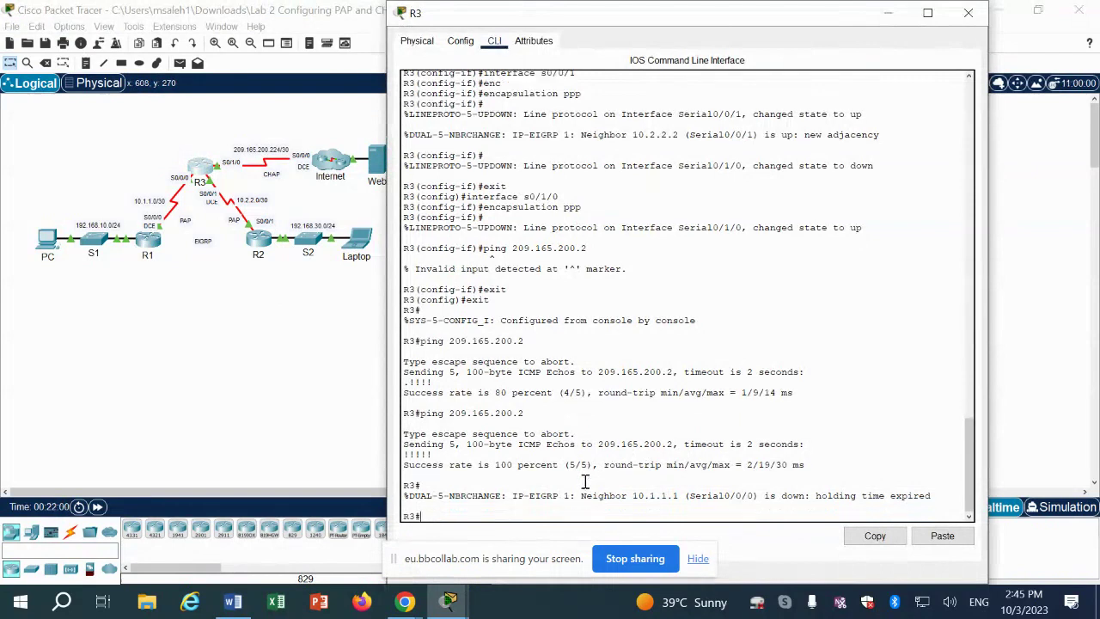
pyautogui.write('e')
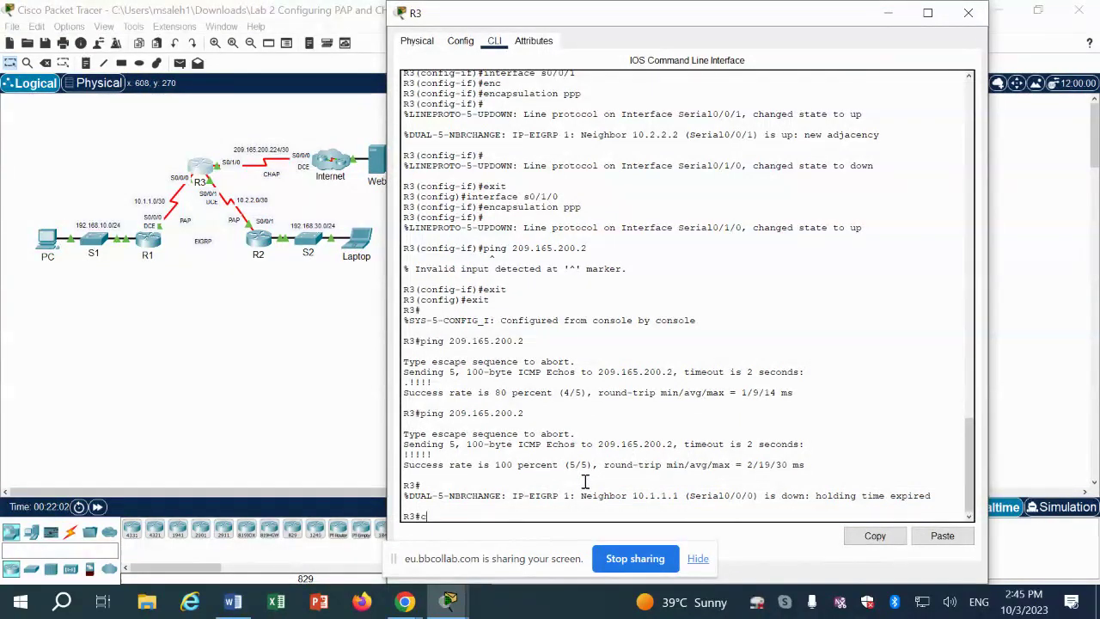
pyautogui.write('onfi')
pyautogui.write('g t')
pyautogui.press('Return')
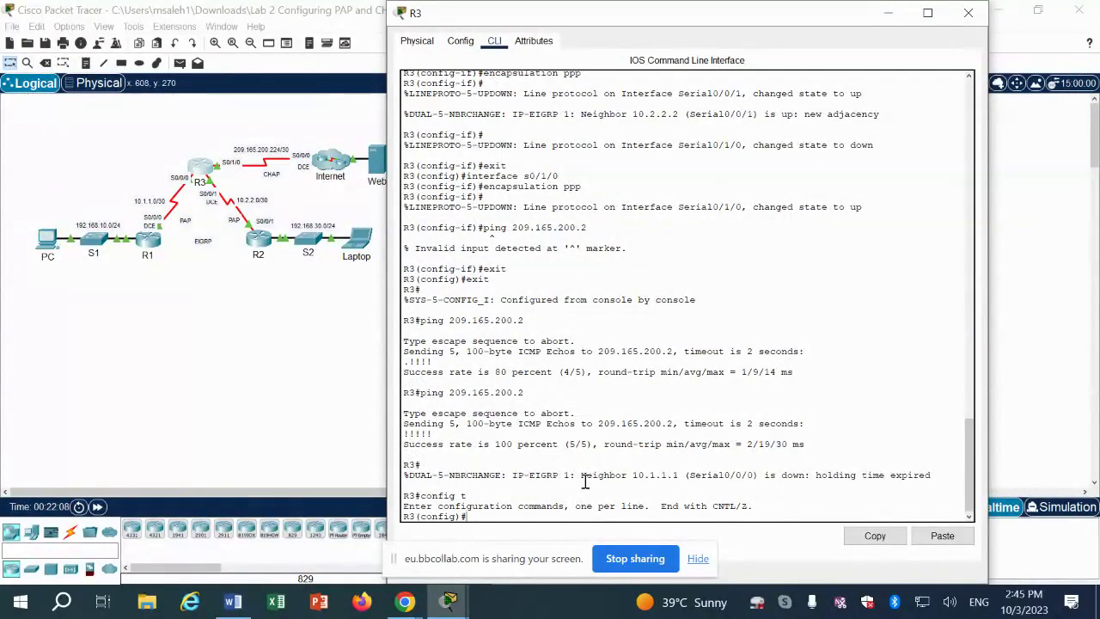
pyautogui.write('inter')
pyautogui.press('Tab')
pyautogui.write('s')
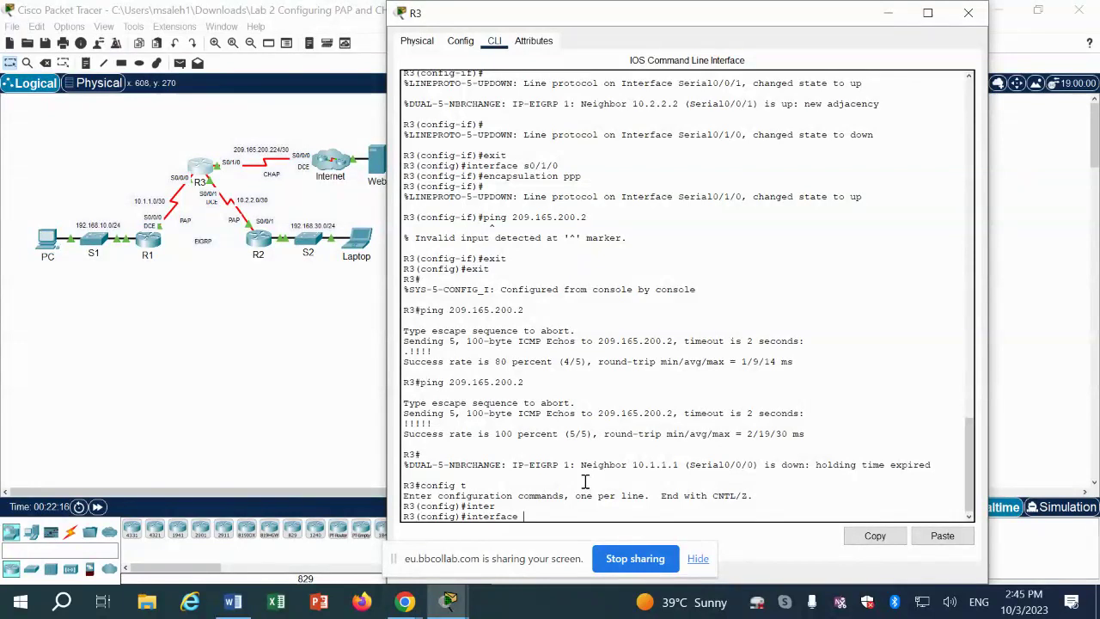
pyautogui.write('0/0/0')
pyautogui.press('Return')
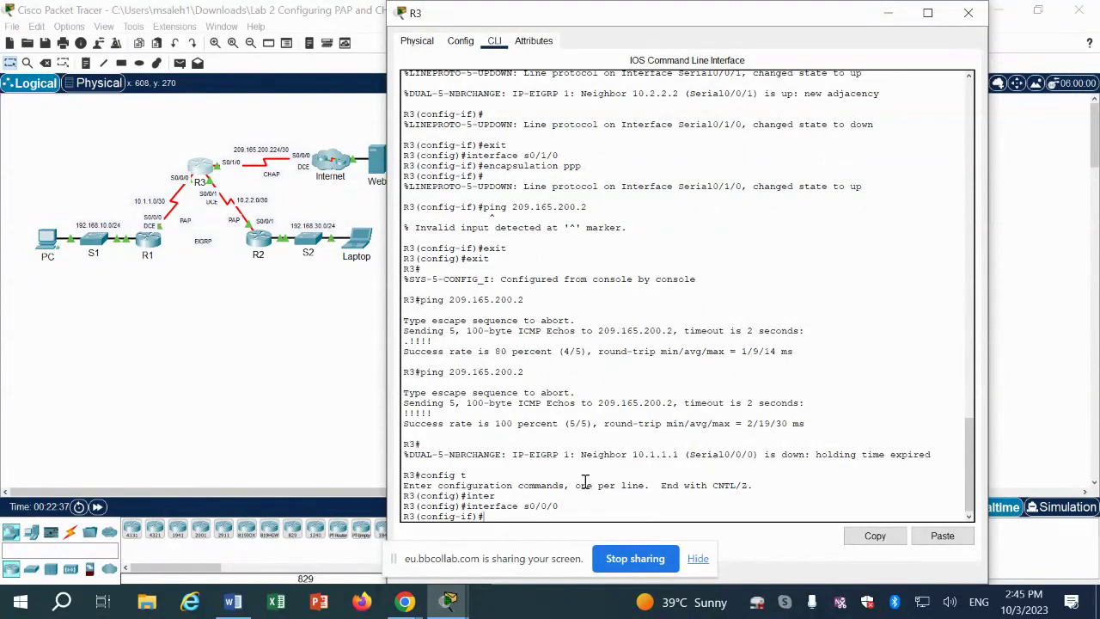
# Step: Add local user R1 with its secret password on R3
pyautogui.write('sername R1')
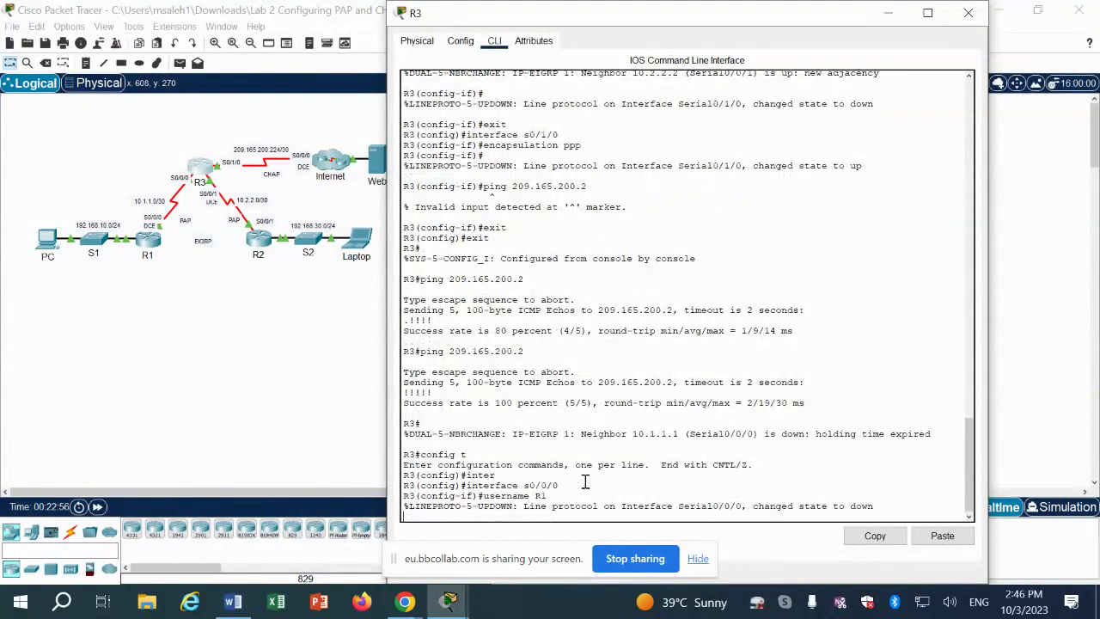
pyautogui.write('secret class')
pyautogui.press('Return')
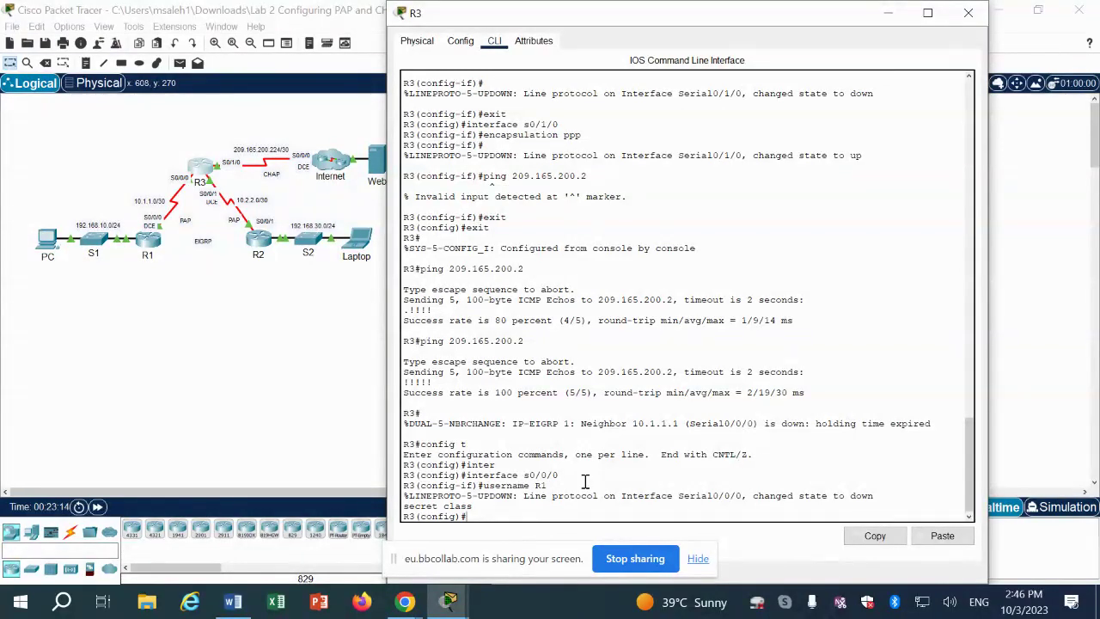
# Step: Try 'ppp authentication PAP' on R3, which is rejected as invalid input
pyautogui.write('ppp auth')
pyautogui.press('Tab')
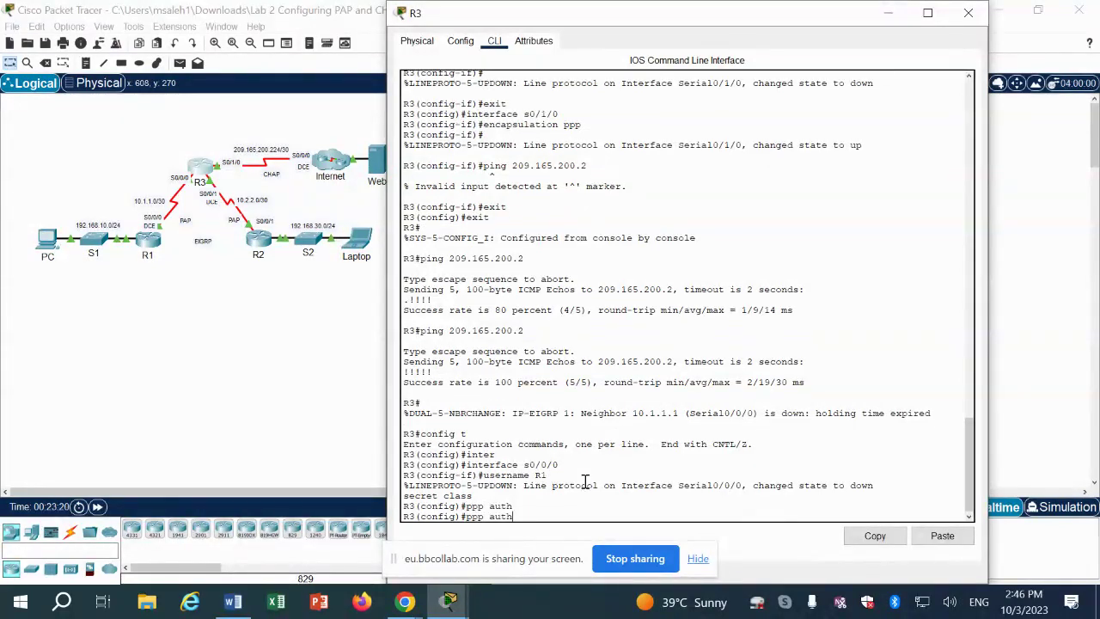
pyautogui.write('ent')
pyautogui.press('Tab')
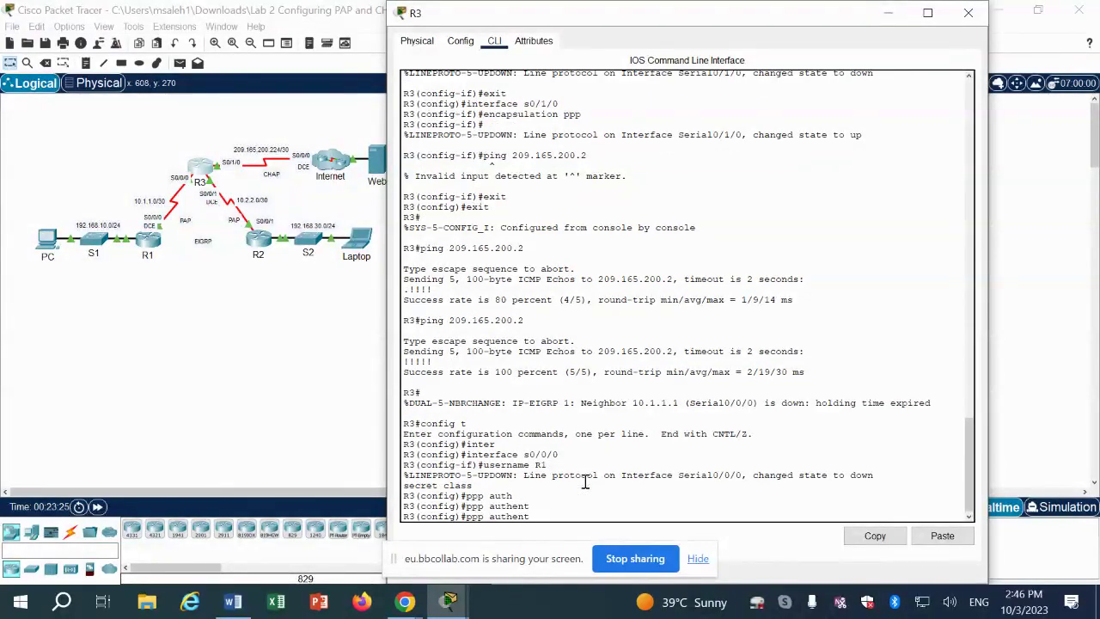
pyautogui.press('BackSpace')
pyautogui.press('BackSpace')
pyautogui.press('BackSpace')
pyautogui.press('BackSpace')
pyautogui.press('BackSpace')
pyautogui.press('BackSpace')
pyautogui.press('BackSpace')
pyautogui.press('BackSpace')
pyautogui.press('BackSpace')
pyautogui.press('BackSpace')
pyautogui.write('ppp authentication PAP')
pyautogui.press('Return')
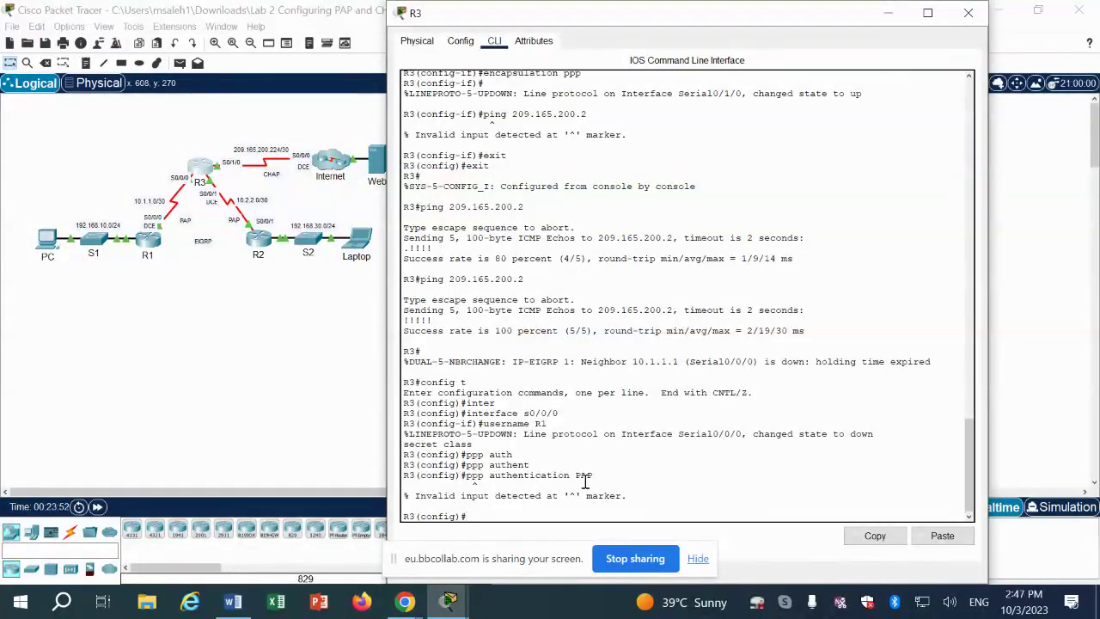
# Step: Redefine user R1 with its secret and retry the PAP command, rejected again
pyautogui.write('username R1 secret class')
pyautogui.press('Return')
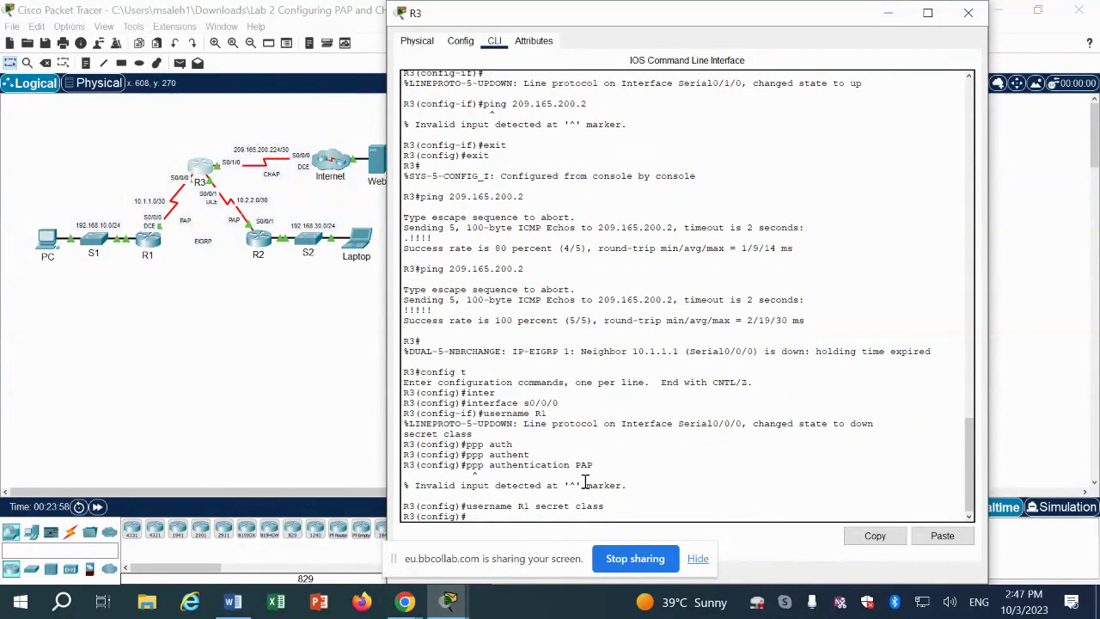
pyautogui.press('Up')
pyautogui.press('Up')
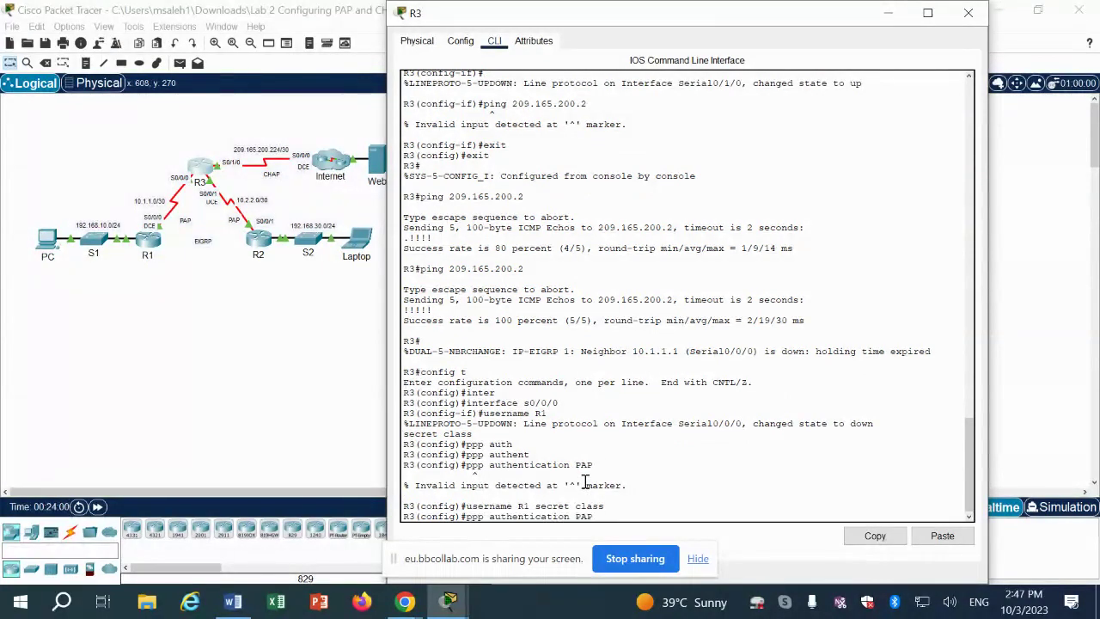
pyautogui.press('Return')
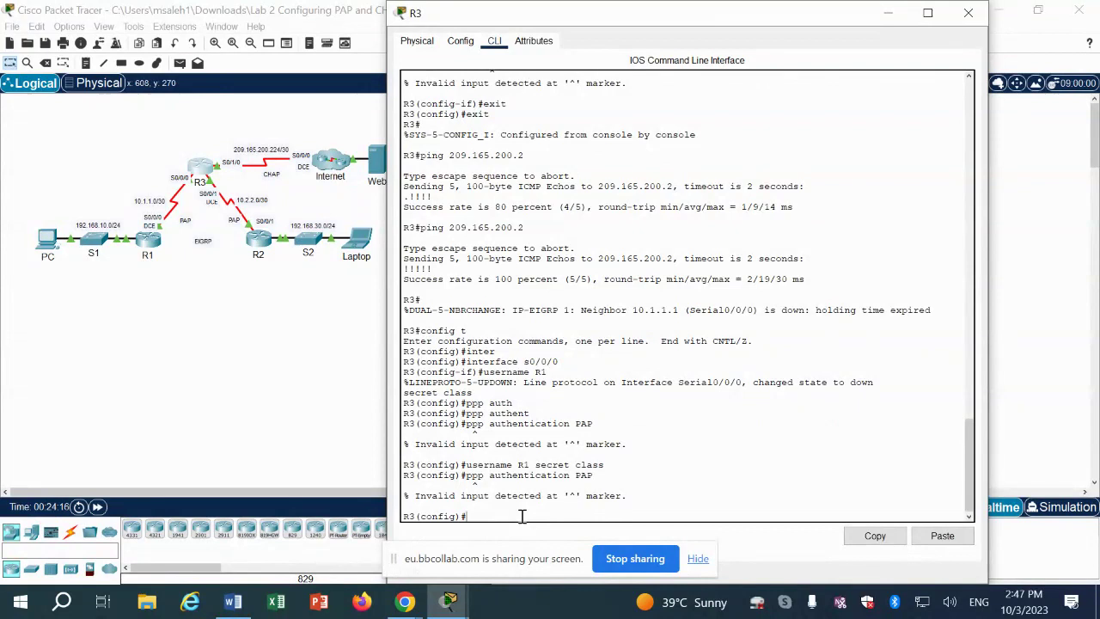
# Step: Enable PAP authentication on R3's Serial0/0/0 after an incomplete encapsulation attempt
pyautogui.write('nc')
pyautogui.press('Return')
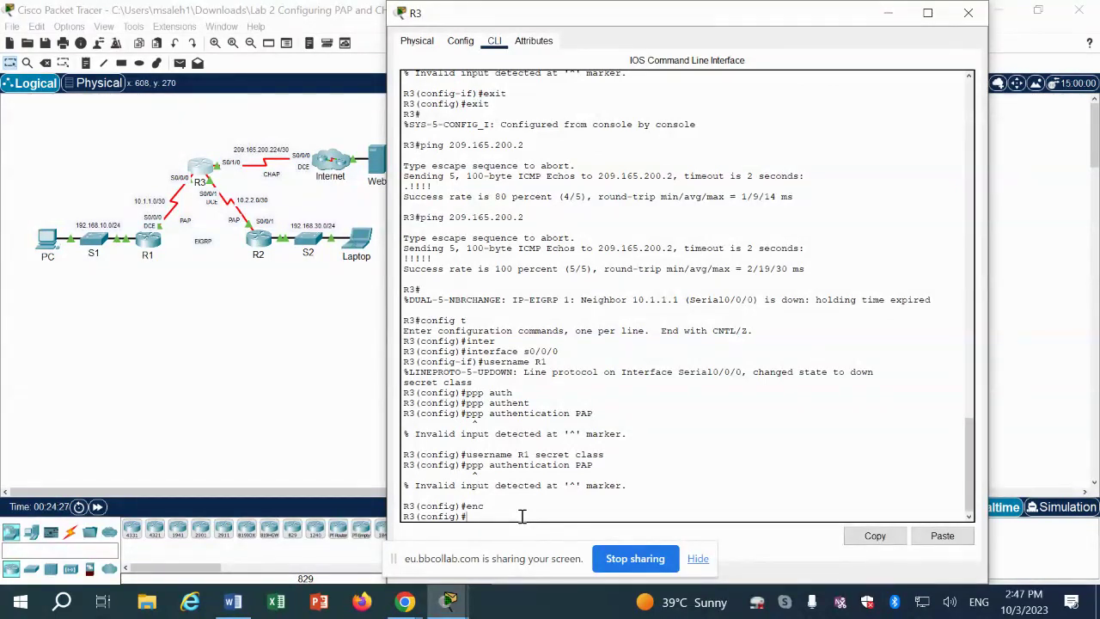
pyautogui.write('interfa')
pyautogui.press('Tab')
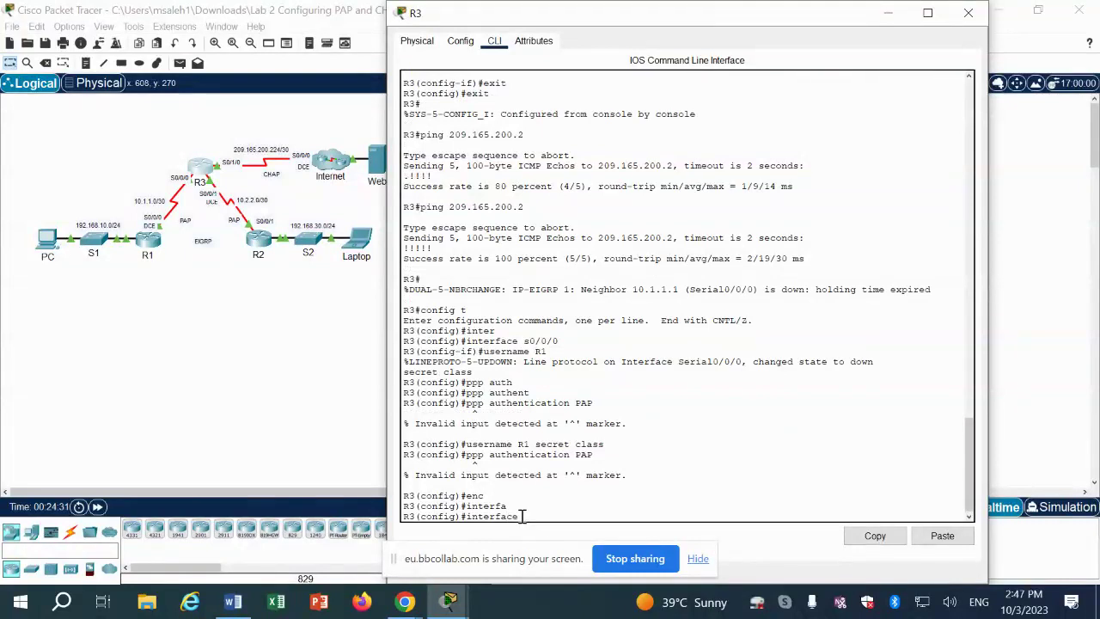
pyautogui.write('s0/0/0')
pyautogui.press('Return')
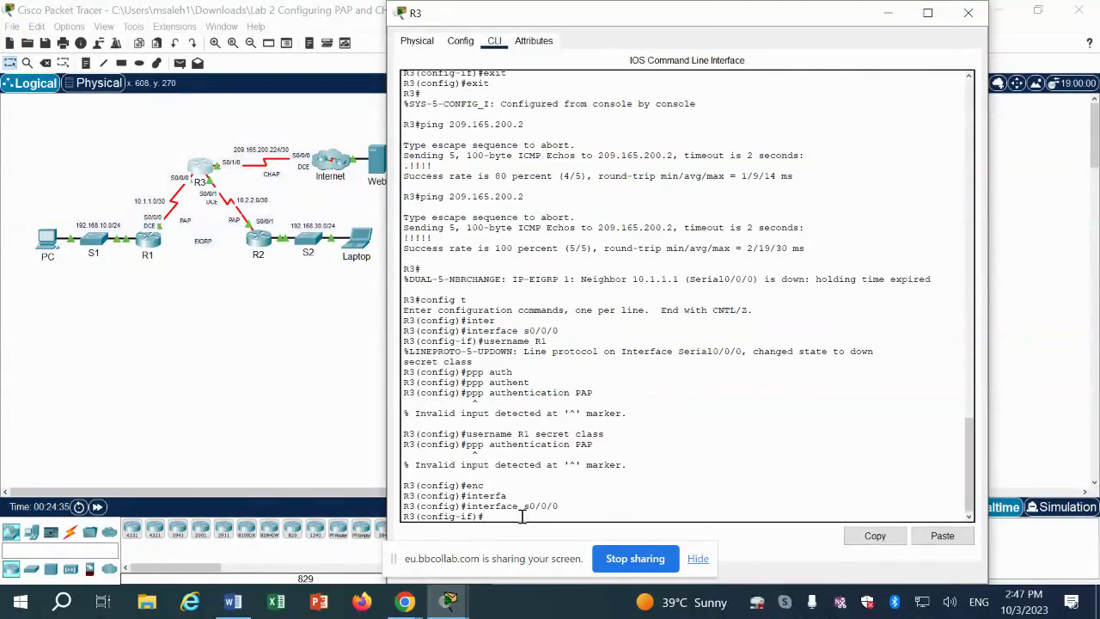
pyautogui.write('ppp authentication PAP')
pyautogui.press('Return')
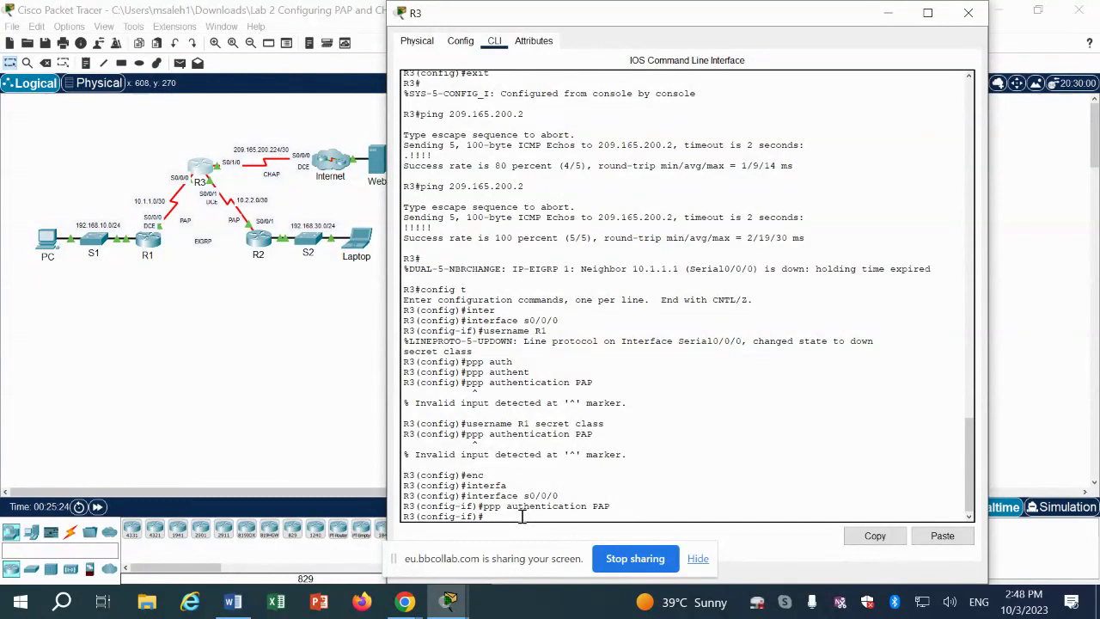
# Step: Make R3's Serial0/0/0 send PAP username R3 with its password
pyautogui.write('ppp')
pyautogui.write(' sent')
pyautogui.press('Tab')
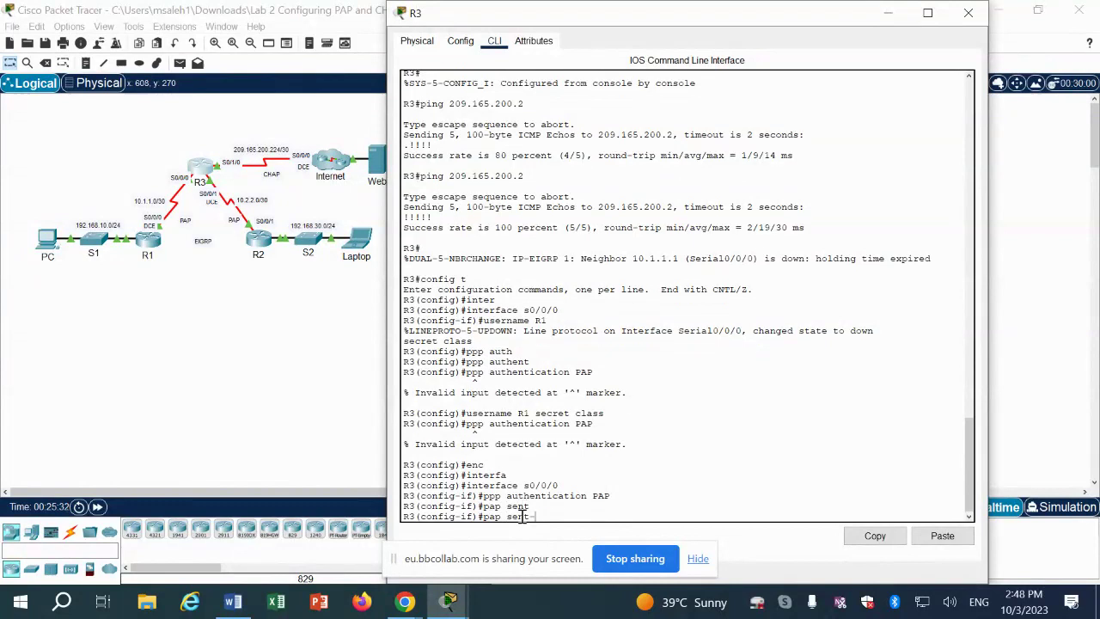
pyautogui.write('-user')
pyautogui.press('Tab')
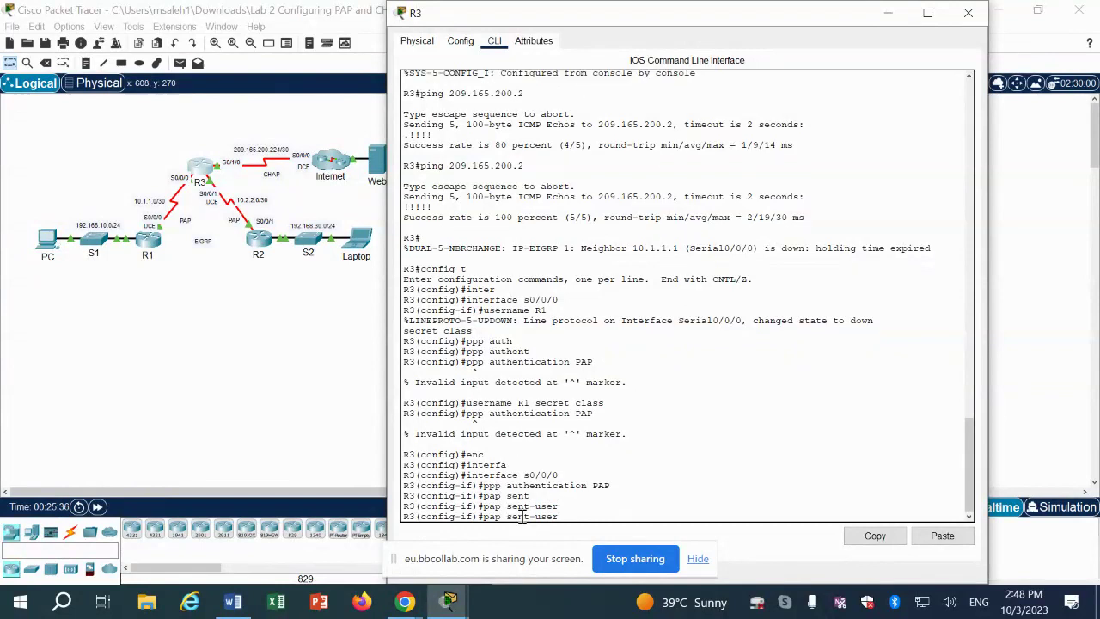
pyautogui.write('name')
pyautogui.press('BackSpace')
pyautogui.press('BackSpace')
pyautogui.press('BackSpace')
pyautogui.press('BackSpace')
pyautogui.press('BackSpace')
pyautogui.press('BackSpace')
pyautogui.press('BackSpace')
pyautogui.press('BackSpace')
pyautogui.press('BackSpace')
pyautogui.press('BackSpace')
pyautogui.press('BackSpace')
pyautogui.press('BackSpace')
pyautogui.press('BackSpace')
pyautogui.press('BackSpace')
pyautogui.press('BackSpace')
pyautogui.press('BackSpace')
pyautogui.write('ppp pap se')
pyautogui.press('Tab')
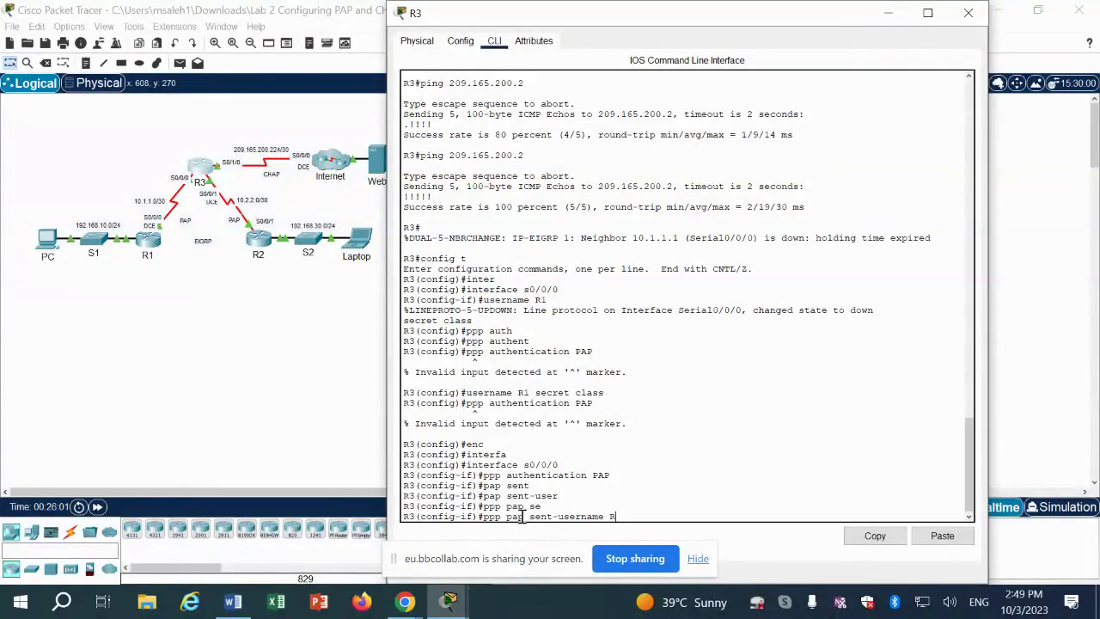
pyautogui.write('3 password class')
pyautogui.press('Return')
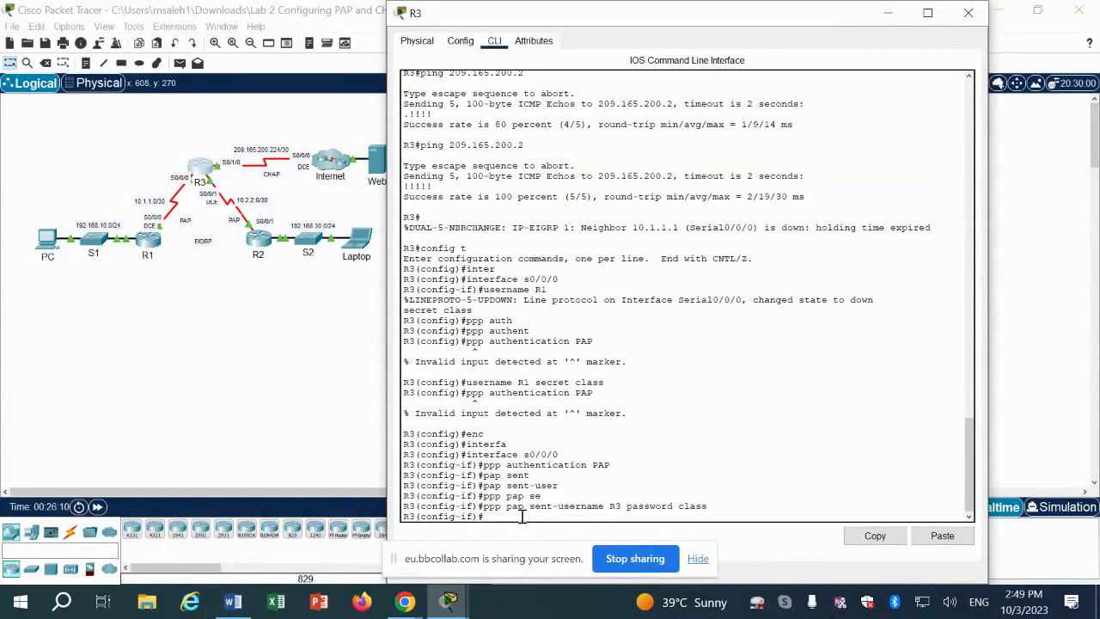
# Step: Return to R1's CLI and attempt an invalid 'ppp pap user' command
pyautogui.click(168, 249)
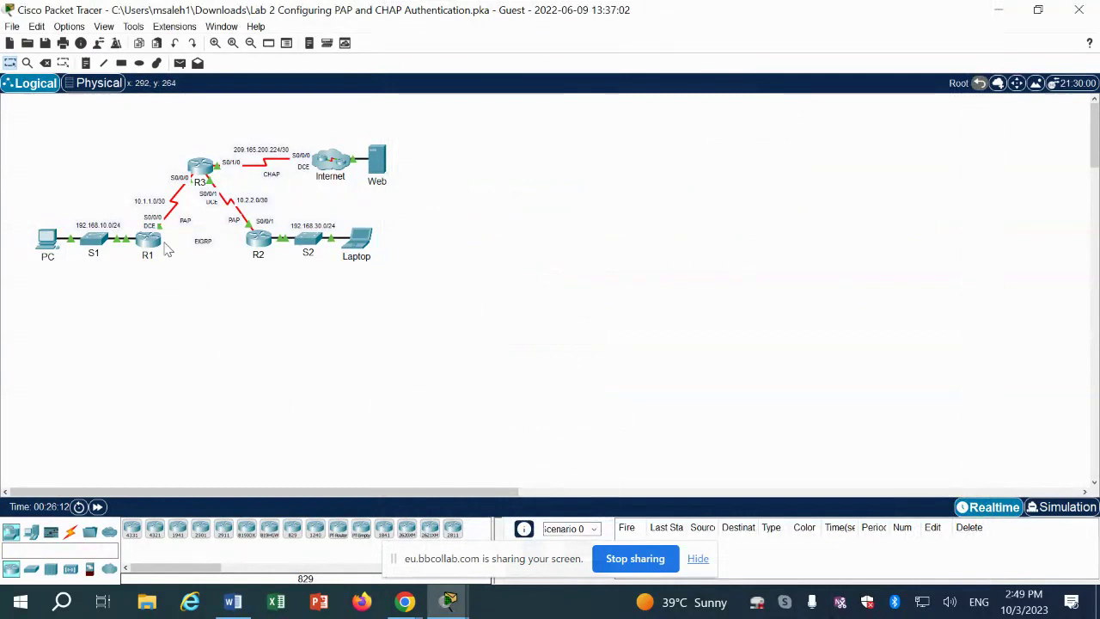
pyautogui.click(156, 243)
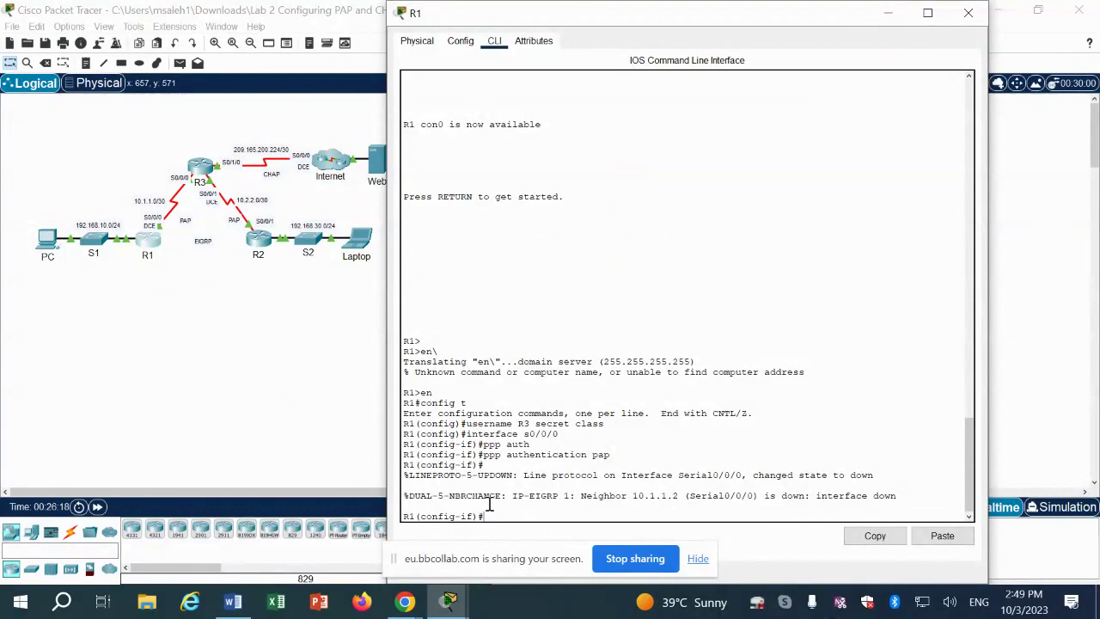
pyautogui.write('ppp pap user')
pyautogui.press('Tab')
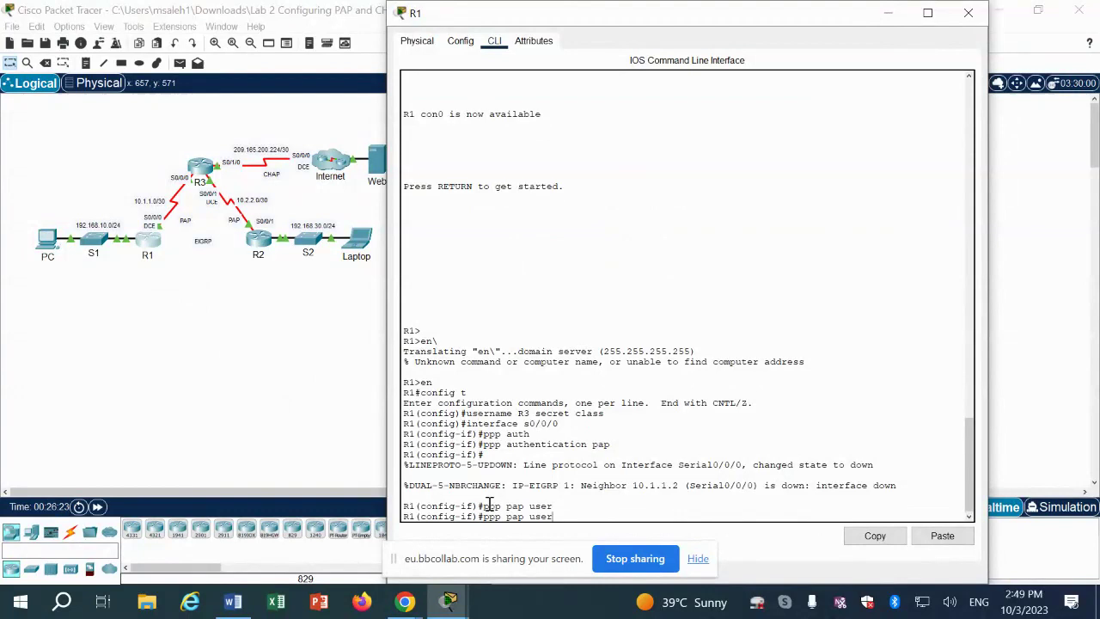
pyautogui.press('BackSpace')
pyautogui.press('BackSpace')
pyautogui.press('BackSpace')
pyautogui.press('BackSpace')
pyautogui.press('BackSpace')
pyautogui.press('BackSpace')
pyautogui.press('BackSpace')
pyautogui.press('BackSpace')
pyautogui.press('BackSpace')
pyautogui.press('BackSpace')
pyautogui.press('BackSpace')
pyautogui.press('BackSpace')
# Step: Set R1's Serial0/0/0 to send PAP username R1 with its password
pyautogui.write('ppp pap u')
pyautogui.press('Tab')
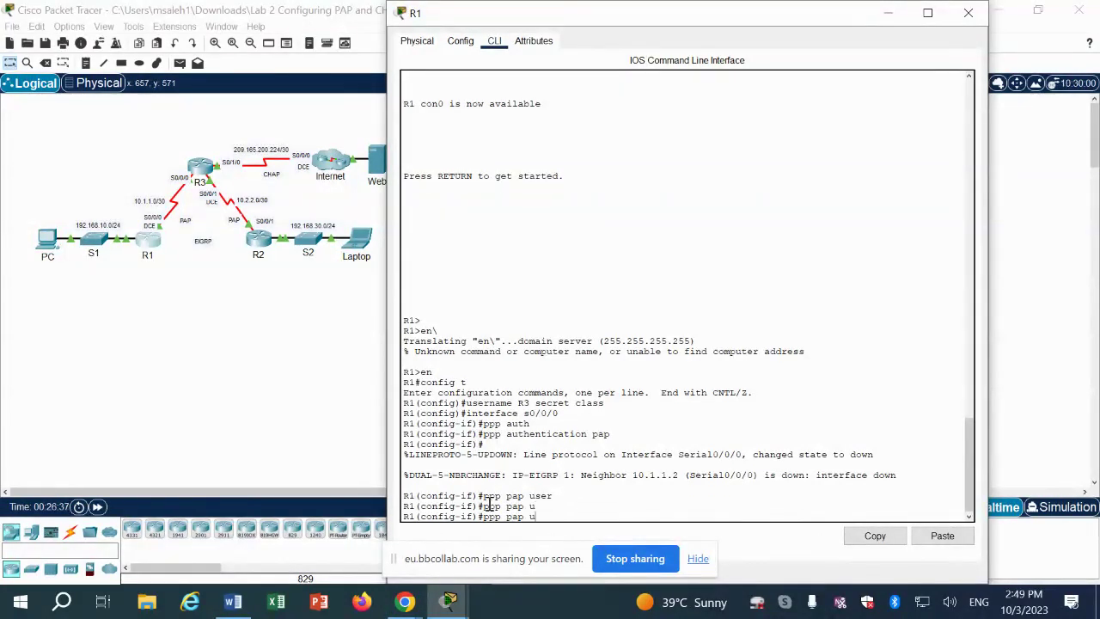
pyautogui.press('BackSpace')
pyautogui.write('sent')
pyautogui.press('Tab')
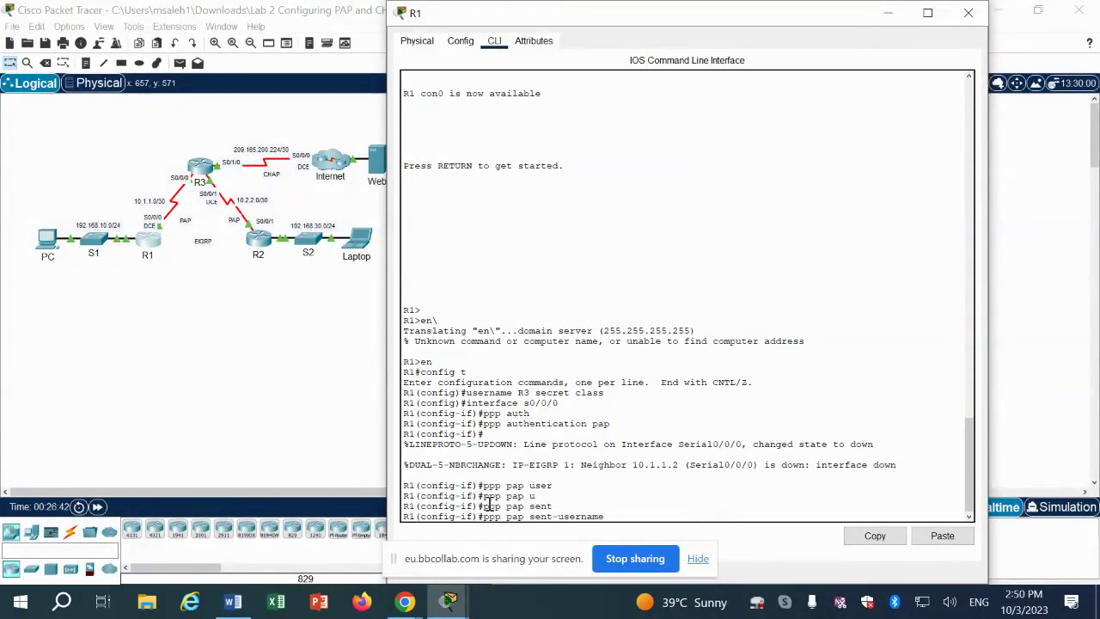
pyautogui.write('R1 password')
pyautogui.write('cisco')
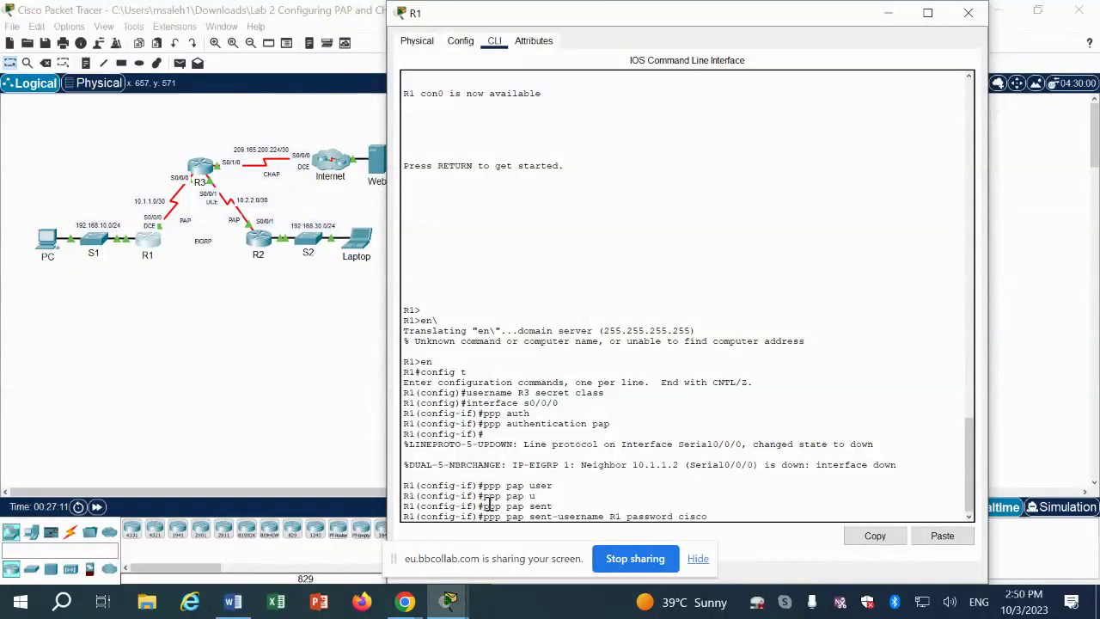
pyautogui.press('Return')
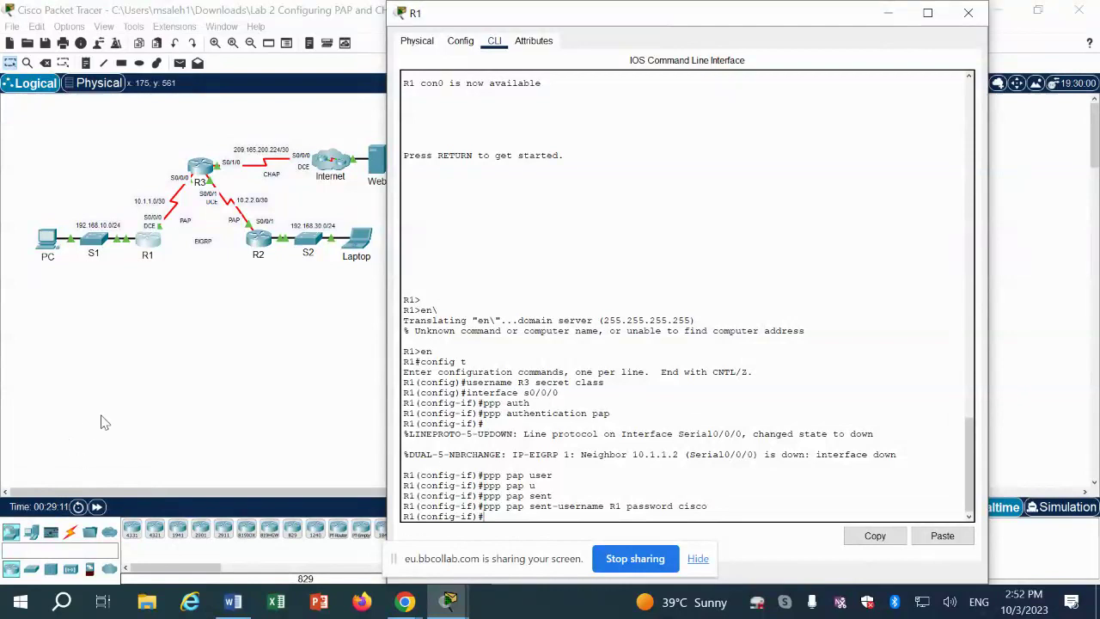
# Step: Open R2's console, enter global configuration mode, and try the incomplete 'interface s0/0/'
pyautogui.click(256, 245)
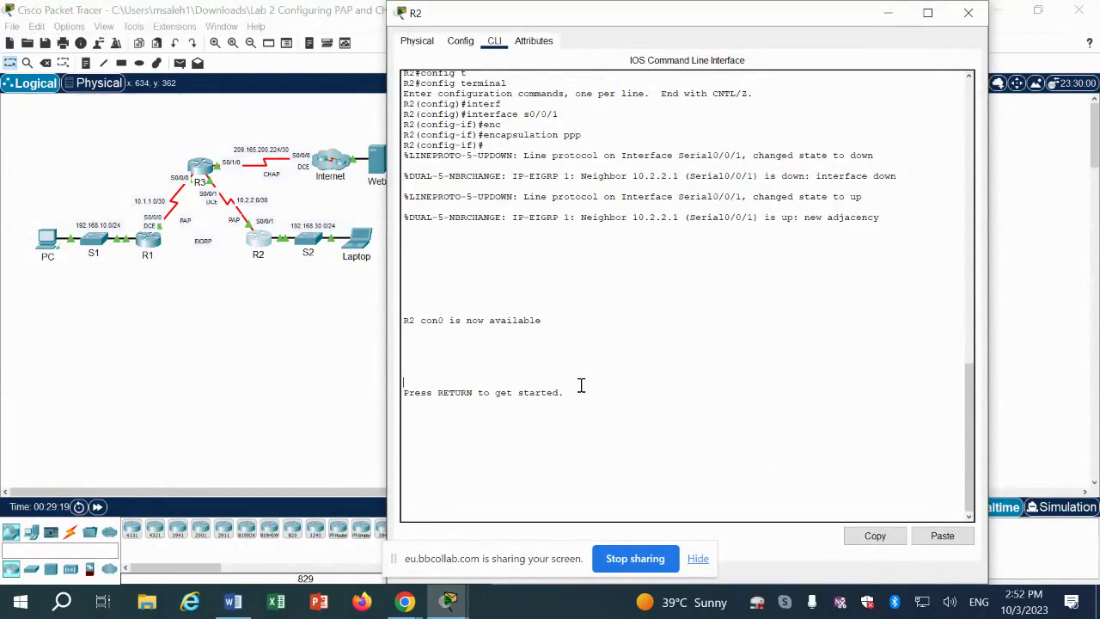
pyautogui.press('Return')
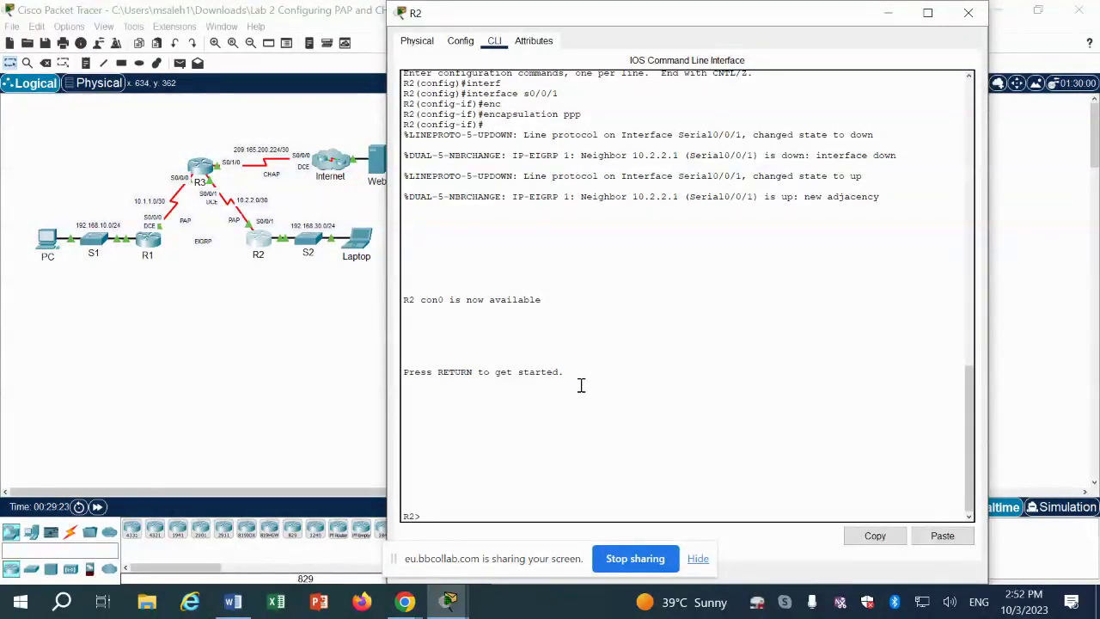
pyautogui.write('en')
pyautogui.press('Return')
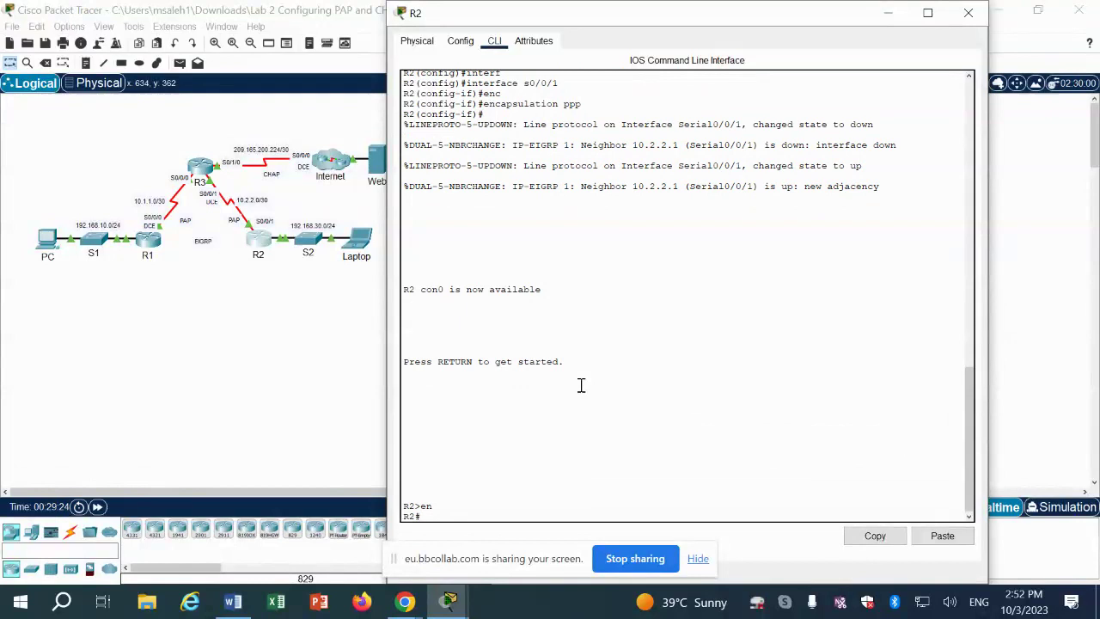
pyautogui.write('config t')
pyautogui.press('Return')
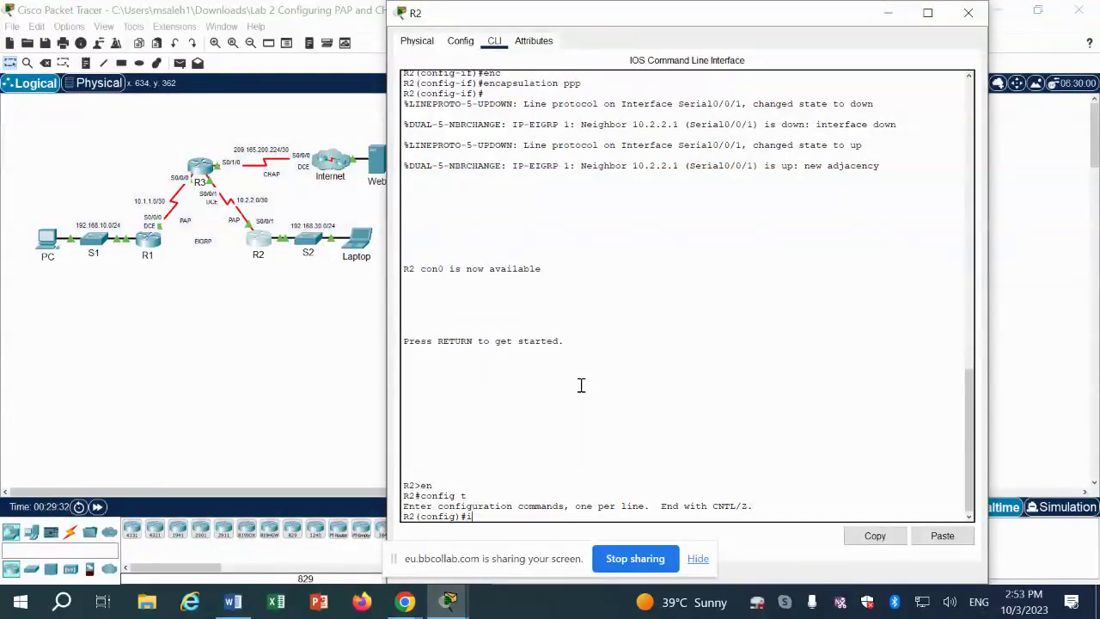
pyautogui.write('interf')
pyautogui.press('Tab')
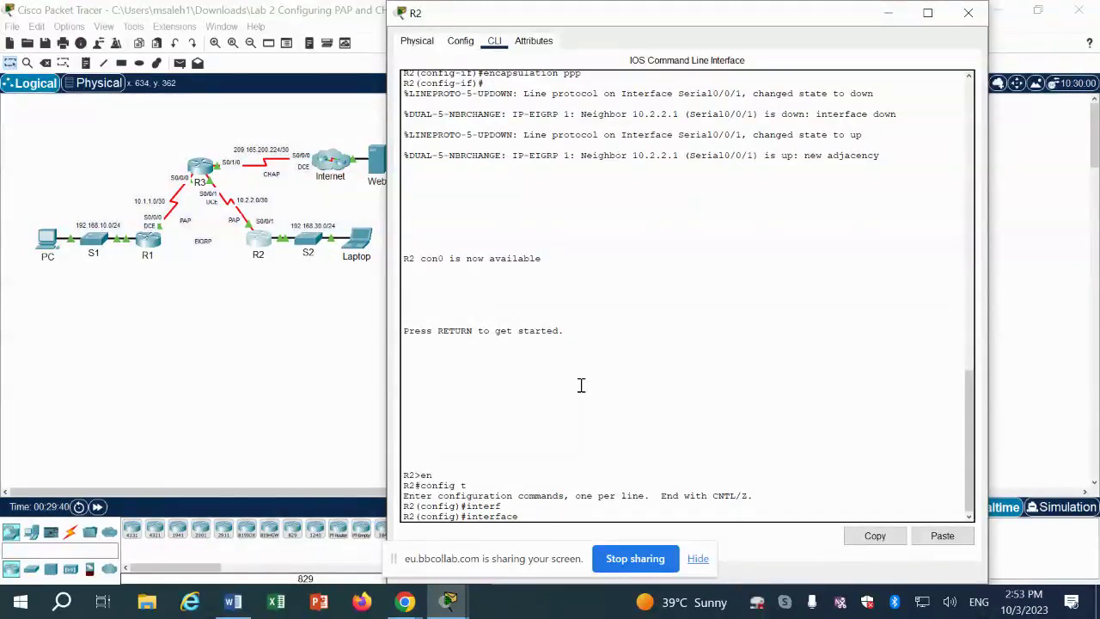
pyautogui.write('s0/0/')
pyautogui.press('Return')
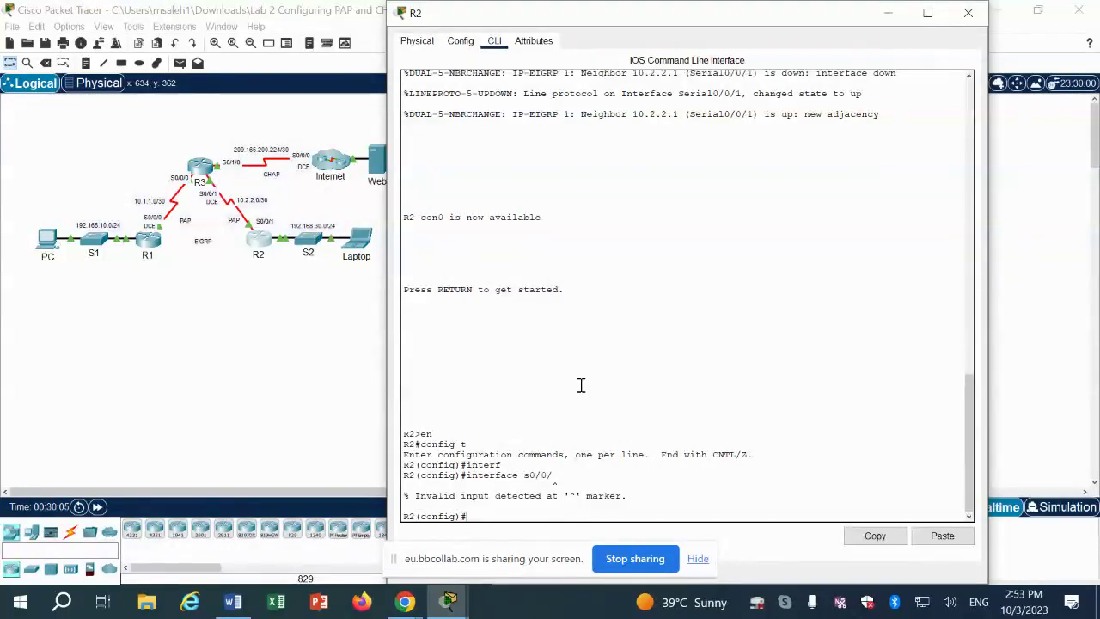
# Step: Select interface Serial0/0/1 on R2 and add local user R3 with its secret
pyautogui.press('Up')
pyautogui.write('1')
pyautogui.press('Return')
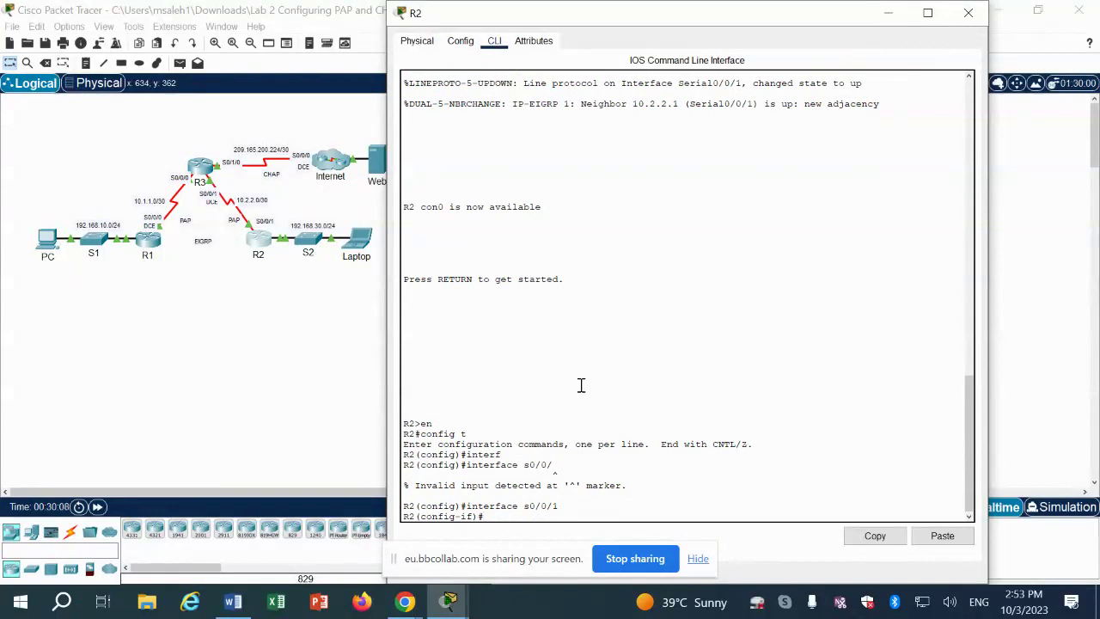
pyautogui.write('usern')
pyautogui.press('Tab')
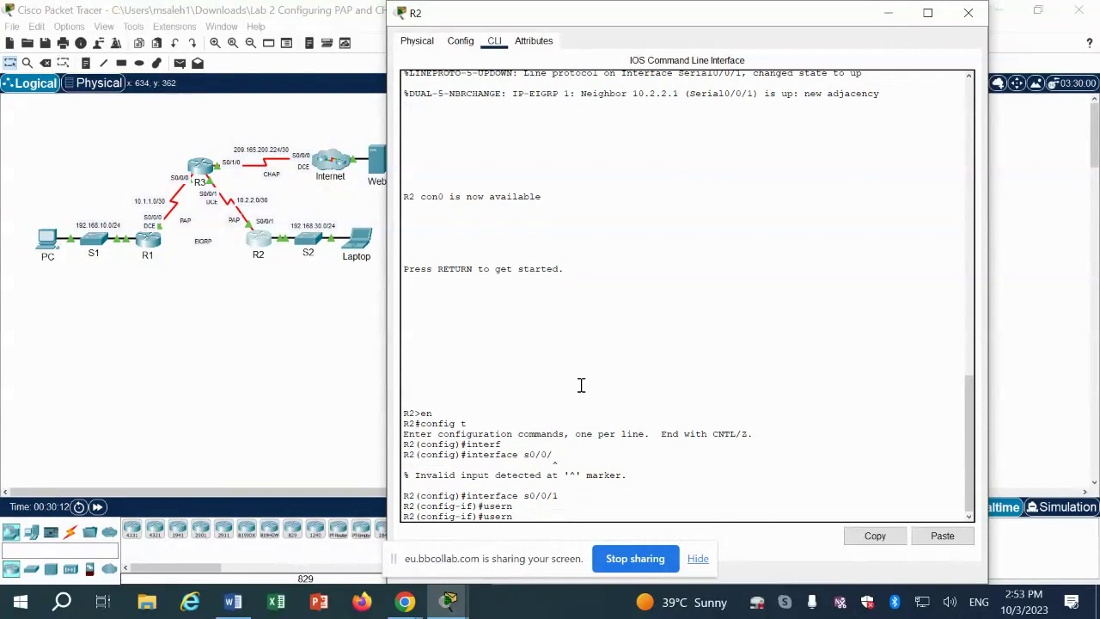
pyautogui.write('ame R3 secret')
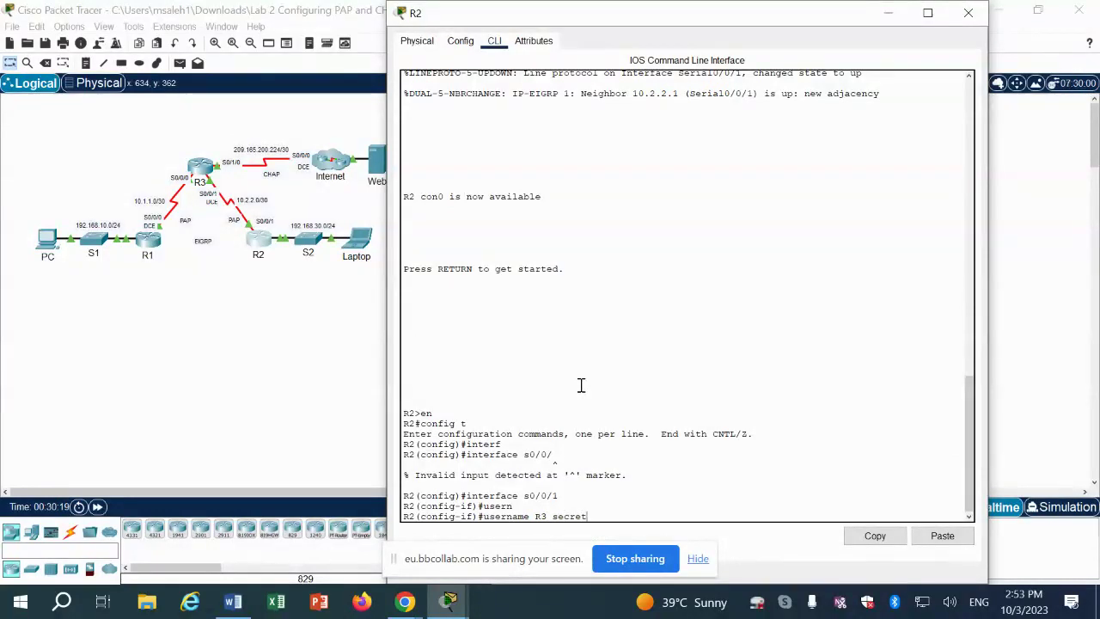
pyautogui.write(' class')
pyautogui.press('Return')
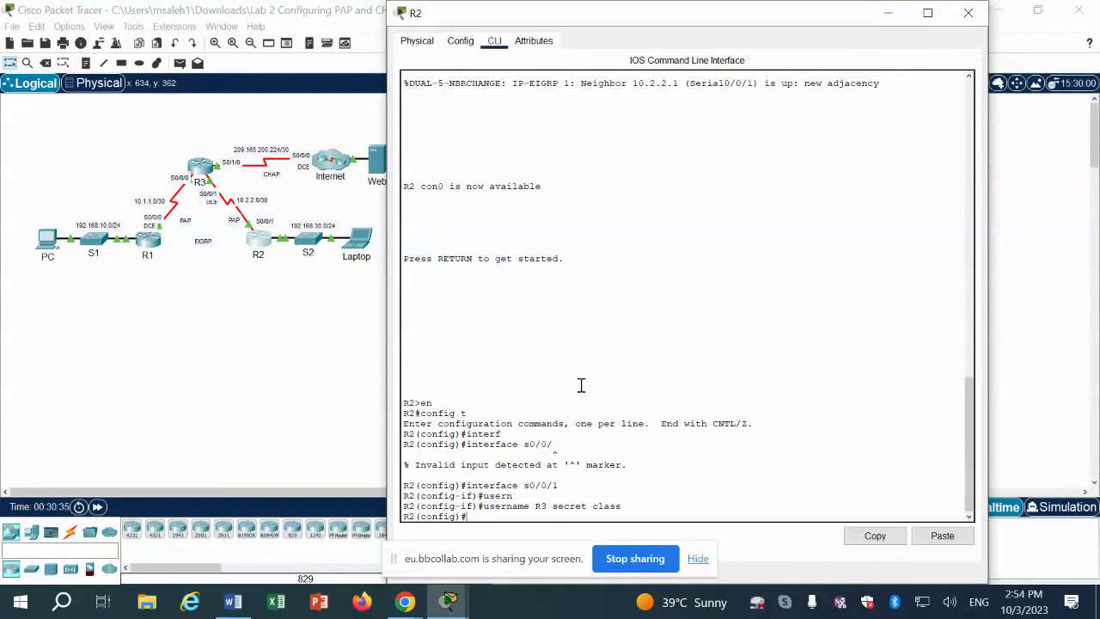
# Step: Try 'ppp authentication pap' twice on R2, then exit configuration mode
pyautogui.write('ppp a')
pyautogui.press('Tab')
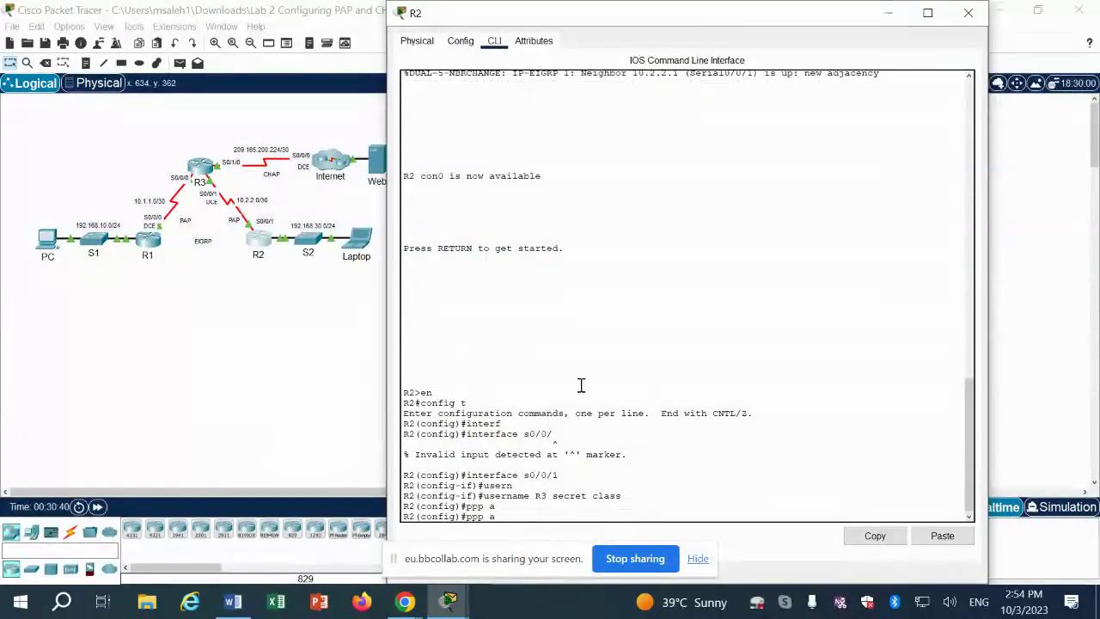
pyautogui.write('uthenticatio')
pyautogui.write('n pap')
pyautogui.press('Return')
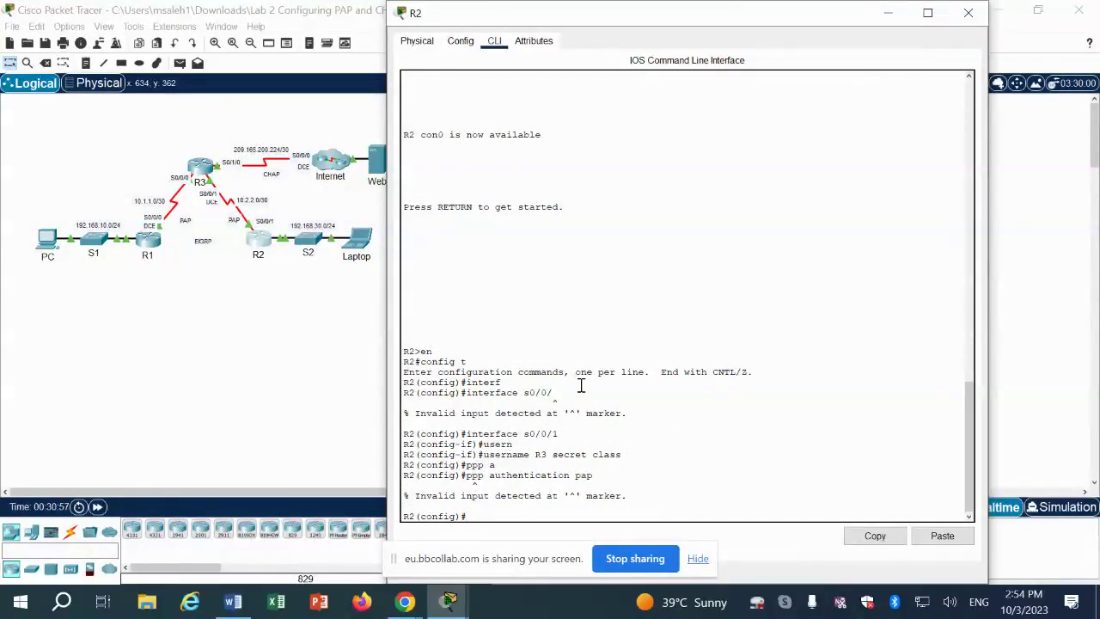
pyautogui.press('Up')
pyautogui.press('BackSpace')
pyautogui.press('BackSpace')
pyautogui.press('BackSpace')
pyautogui.press('BackSpace')
pyautogui.press('BackSpace')
pyautogui.press('BackSpace')
pyautogui.press('BackSpace')
pyautogui.press('BackSpace')
pyautogui.press('BackSpace')
pyautogui.press('BackSpace')
pyautogui.press('BackSpace')
pyautogui.press('BackSpace')
pyautogui.press('BackSpace')
pyautogui.press('BackSpace')
pyautogui.press('BackSpace')
pyautogui.press('BackSpace')
pyautogui.press('BackSpace')
pyautogui.press('BackSpace')
pyautogui.write('authentication')
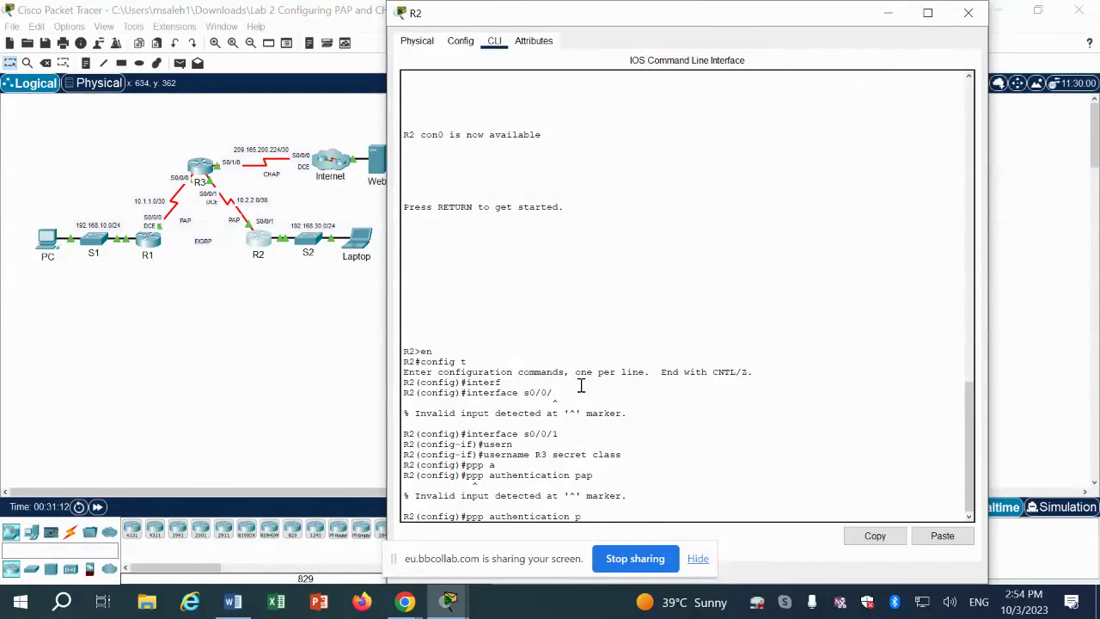
pyautogui.write(' pap')
pyautogui.press('Return')
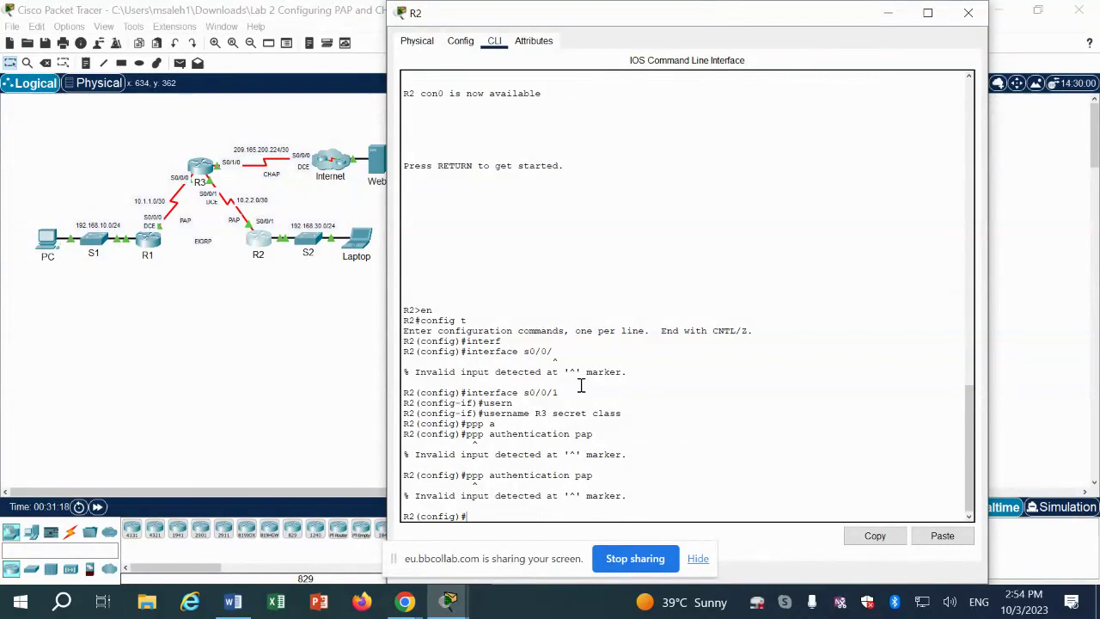
pyautogui.write('exit')
pyautogui.press('Return')
pyautogui.press('Return')
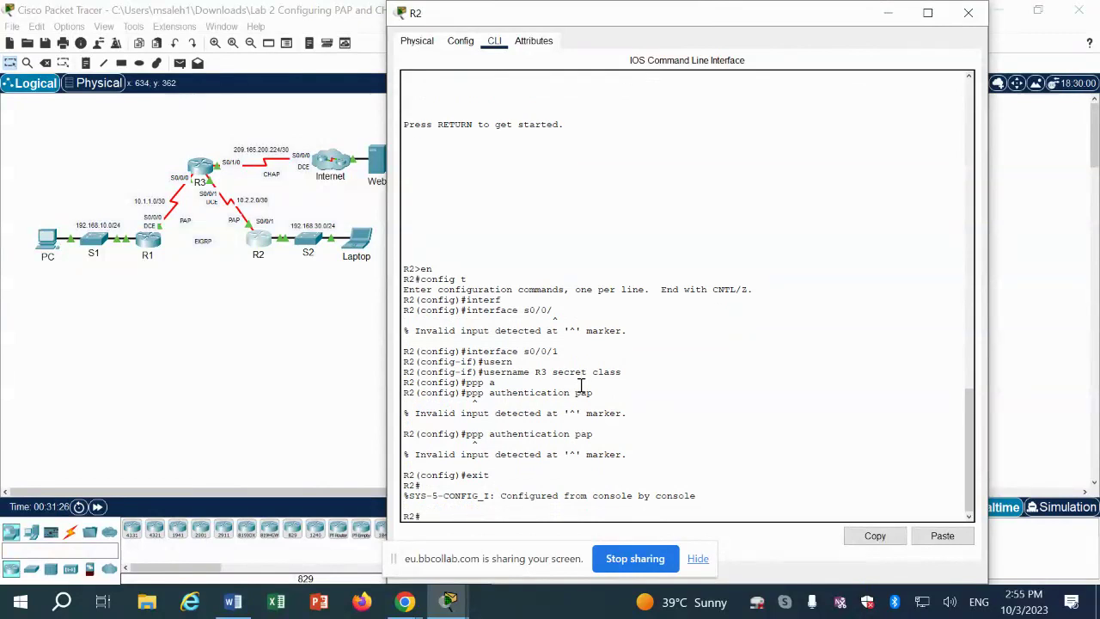
# Step: Re-enter global config and rerun the s0/0/1, username R3 and PAP commands from history
pyautogui.write('config t')
pyautogui.press('Return')
pyautogui.press('Up')
pyautogui.press('Up')
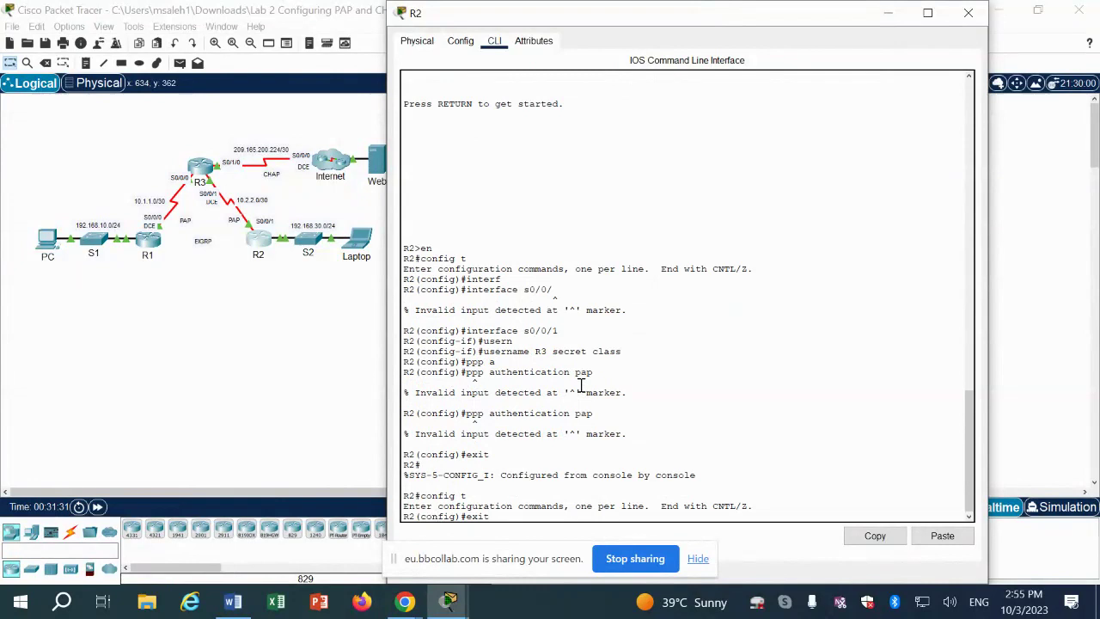
pyautogui.press('Up')
pyautogui.press('Up')
pyautogui.press('Up')
pyautogui.press('Up')
pyautogui.press('Return')
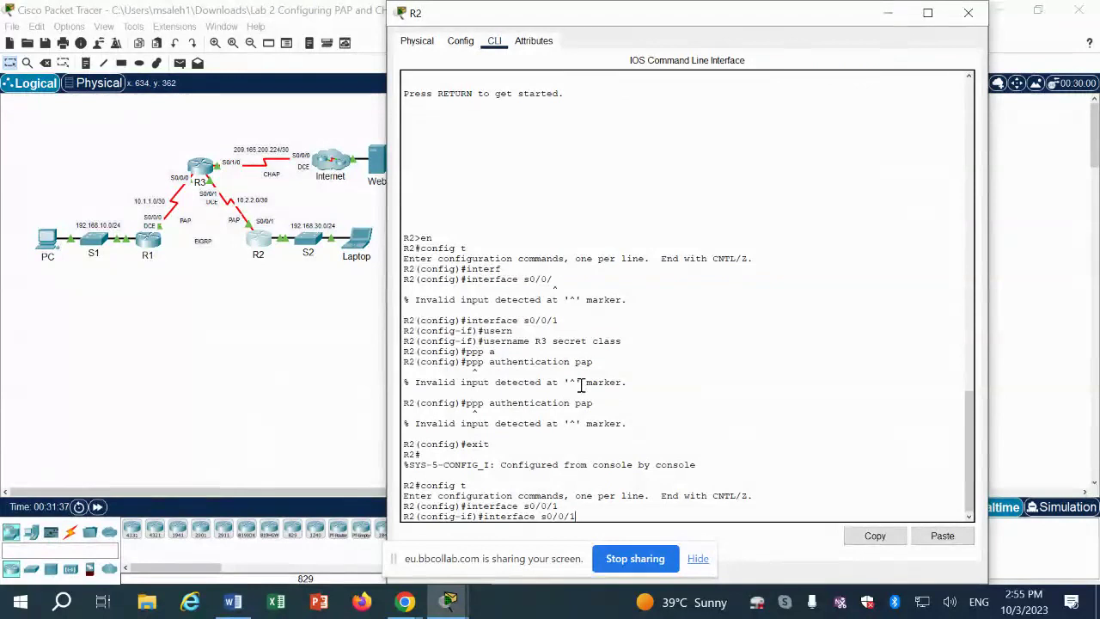
pyautogui.press('Up')
pyautogui.press('Up')
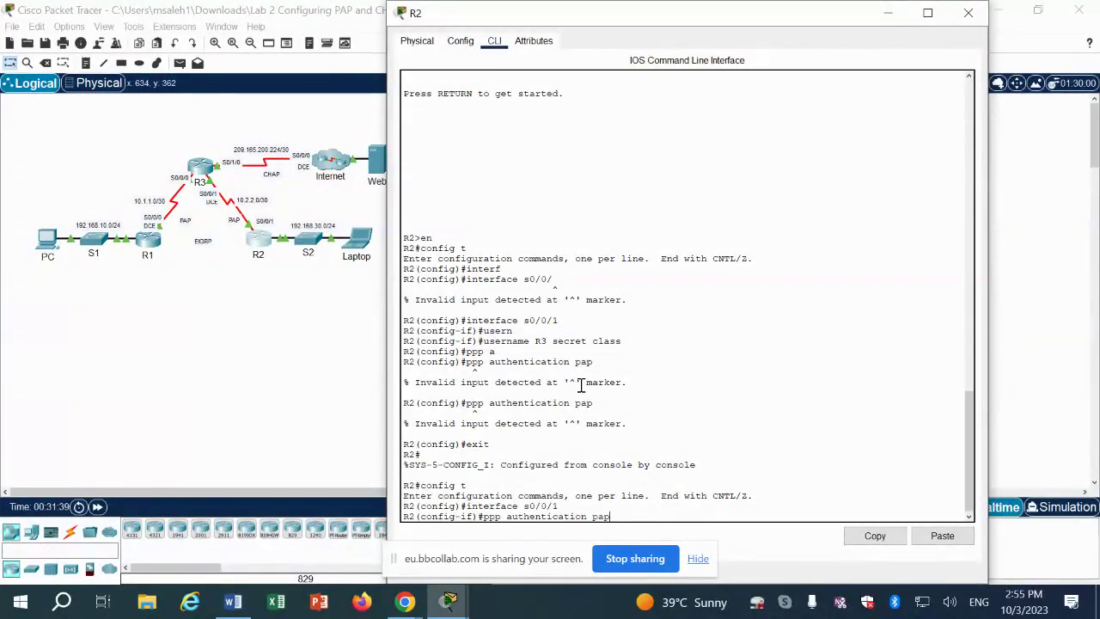
pyautogui.press('Up')
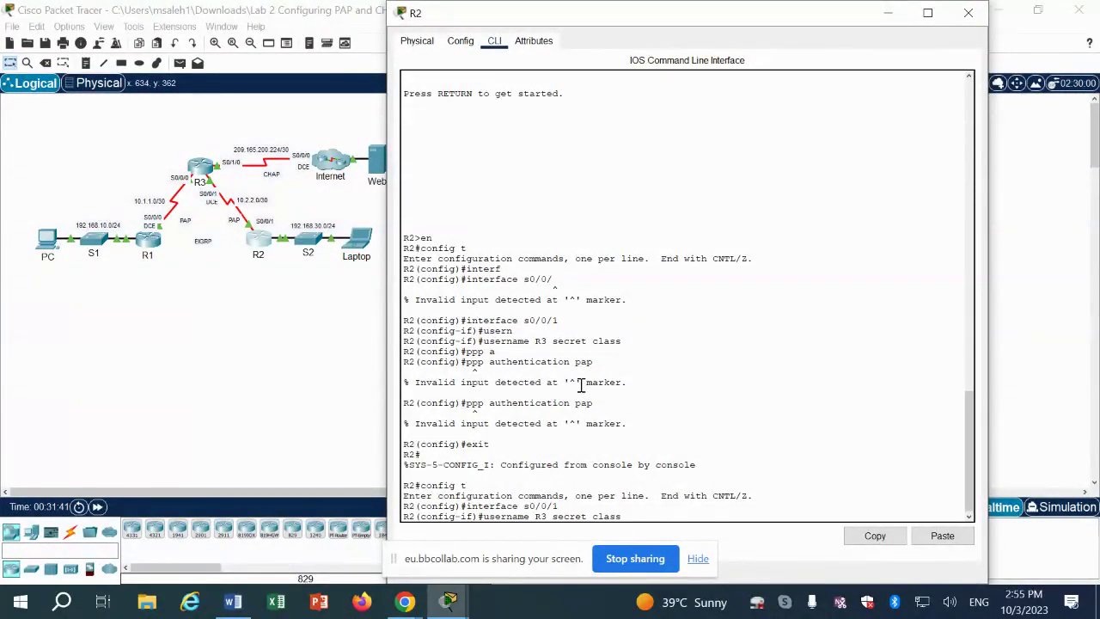
pyautogui.press('Return')
pyautogui.press('Up')
pyautogui.press('Up')
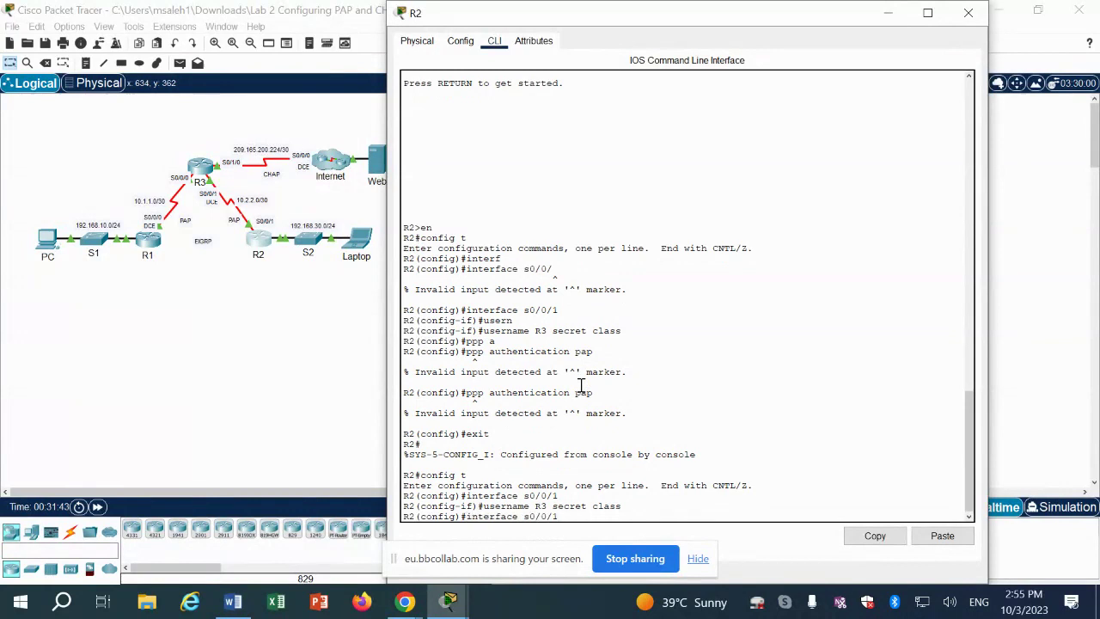
pyautogui.press('Up')
pyautogui.press('Up')
pyautogui.press('Return')
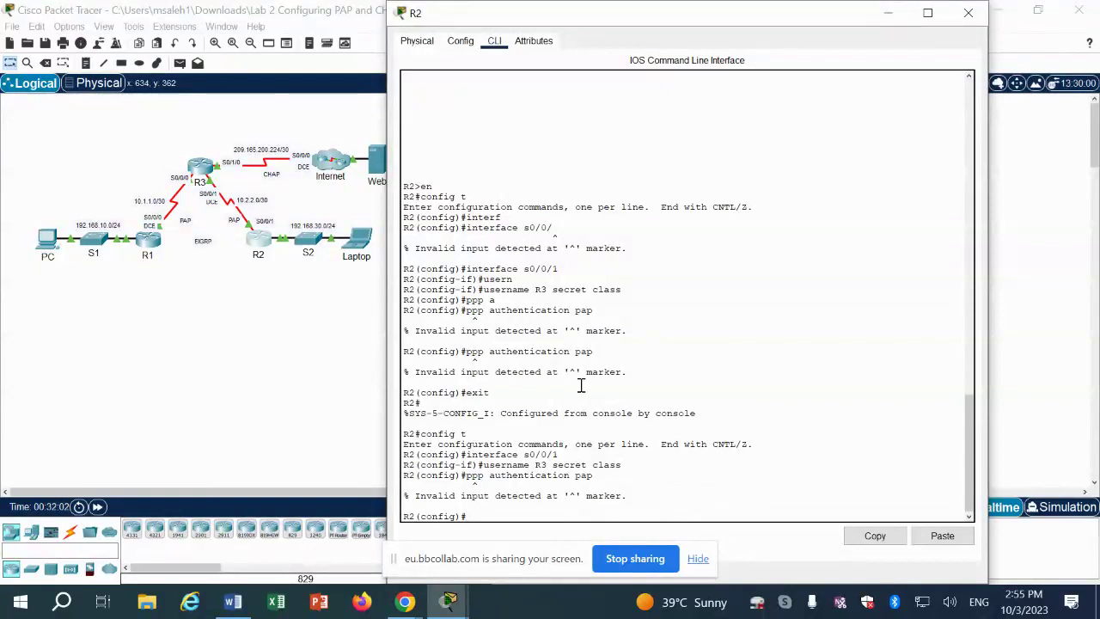
# Step: Try 'encapsulation ppp' at R2's global configuration prompt, where it is rejected
pyautogui.write('encaps')
pyautogui.press('Tab')
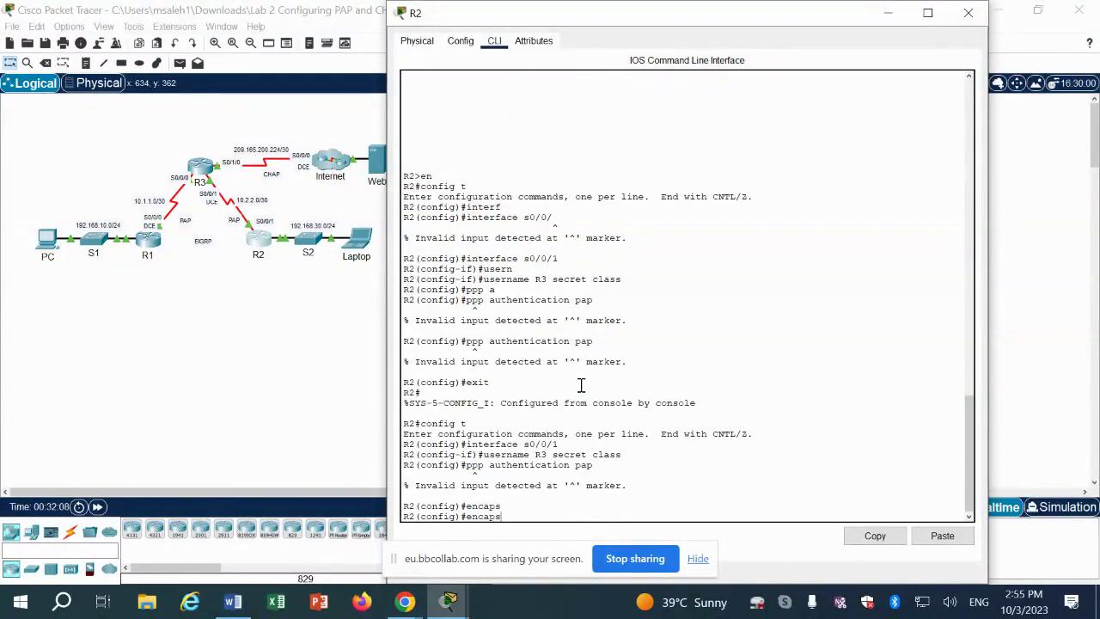
pyautogui.write('ulation ppp')
pyautogui.press('Return')
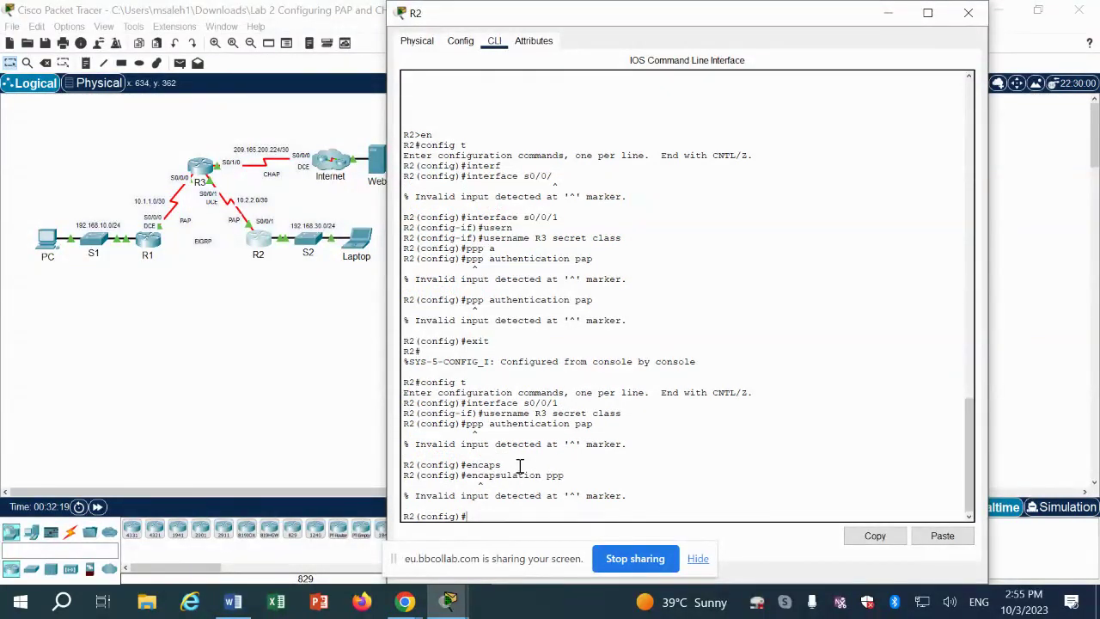
# Step: Set R2's Serial0/0/1 to PPP encapsulation
pyautogui.write('interf')
pyautogui.press('Tab')
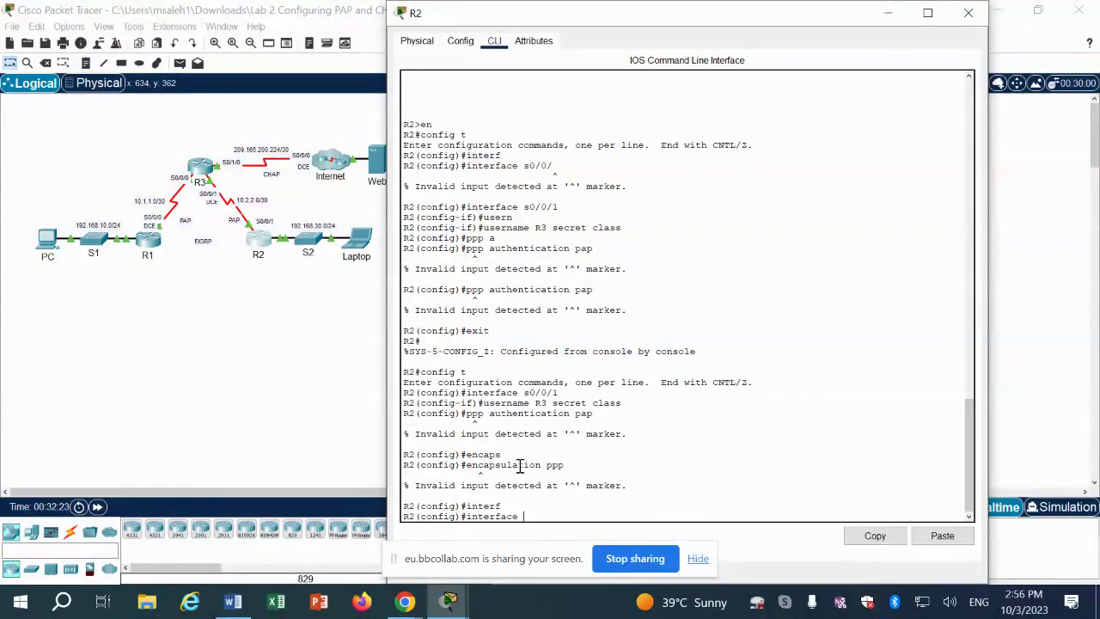
pyautogui.write('s0/0/1')
pyautogui.press('Return')
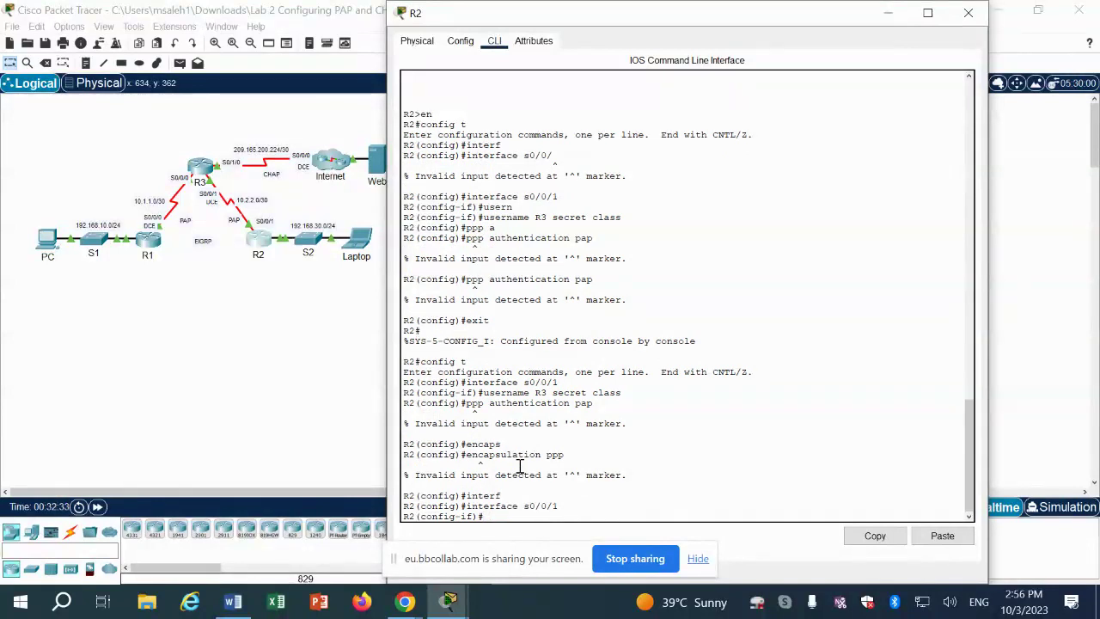
pyautogui.write('enc')
pyautogui.press('Tab')
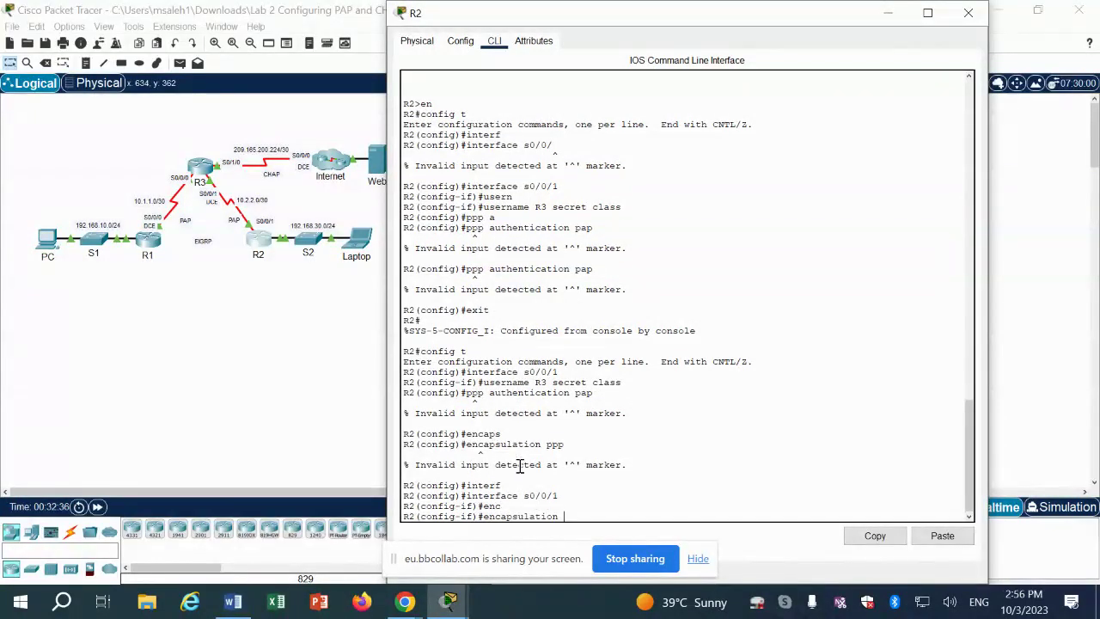
pyautogui.write('ppp')
pyautogui.press('Return')
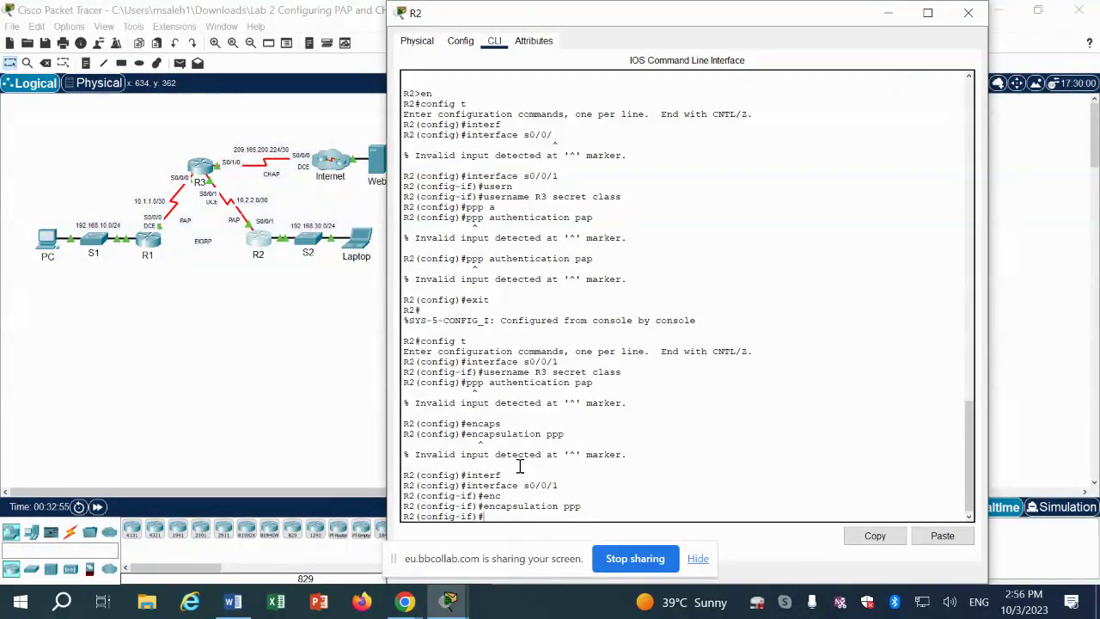
# Step: Enable PAP authentication on R2's Serial0/0/1, taking the link to R3 down
pyautogui.write('ppp auth')
pyautogui.press('Tab')
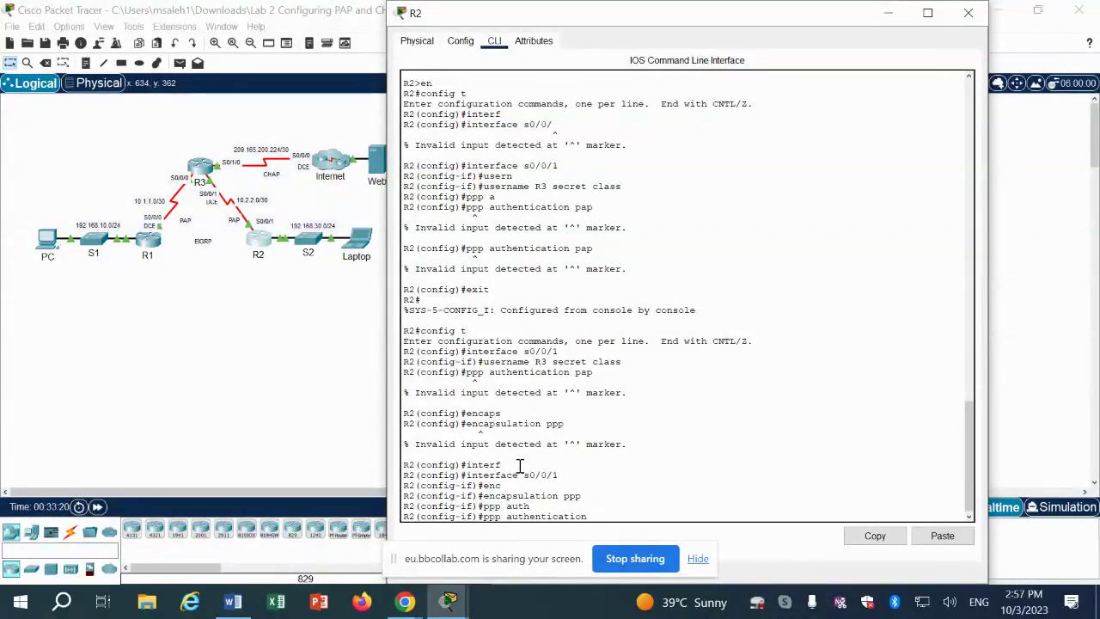
pyautogui.write('pap')
pyautogui.press('Return')
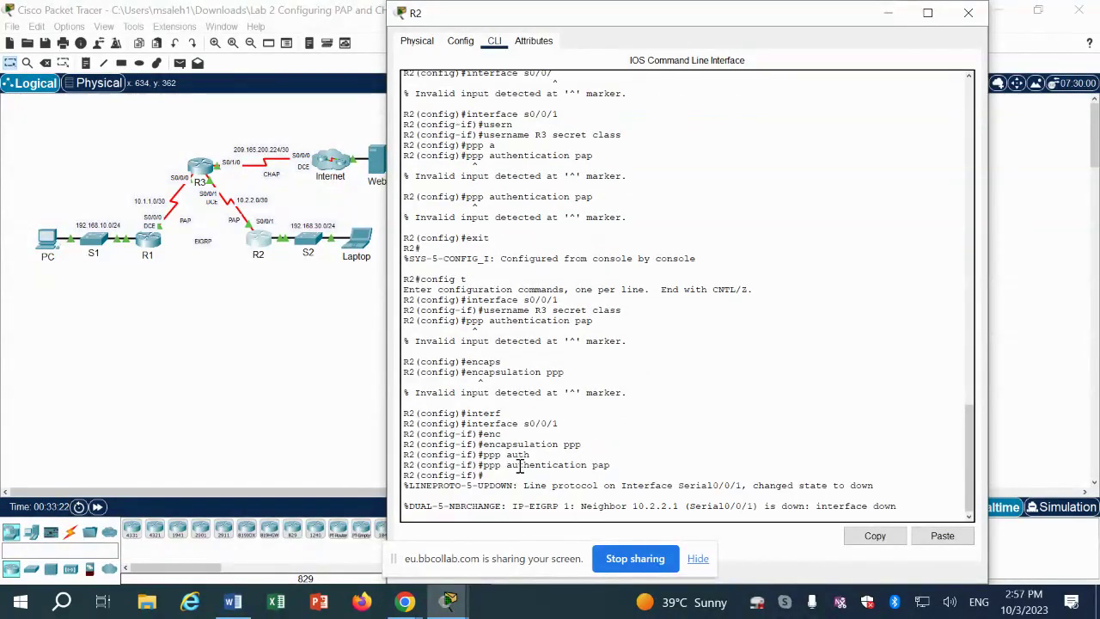
pyautogui.press('Return')
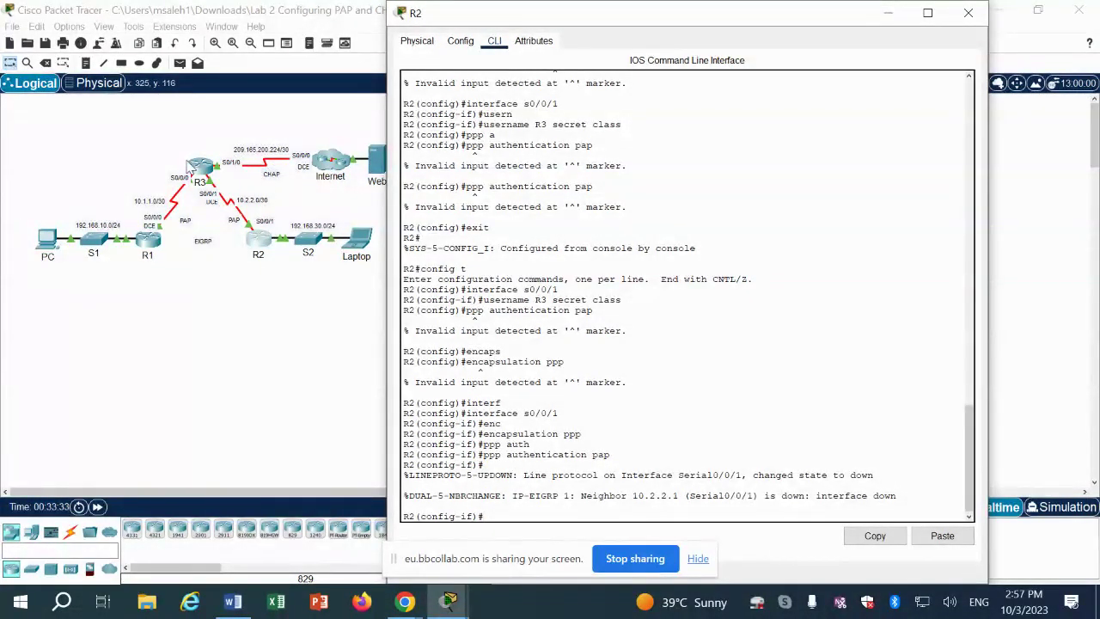
# Step: Switch to R3's console and apply PPP encapsulation on Serial0/0/0
pyautogui.click(196, 171)
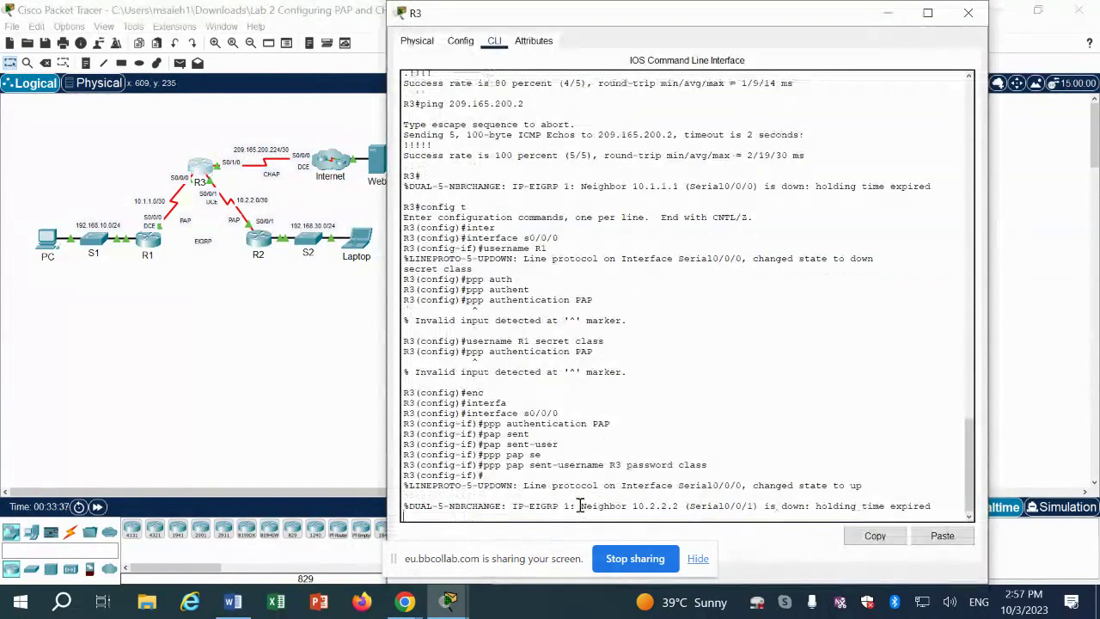
pyautogui.press('Return')
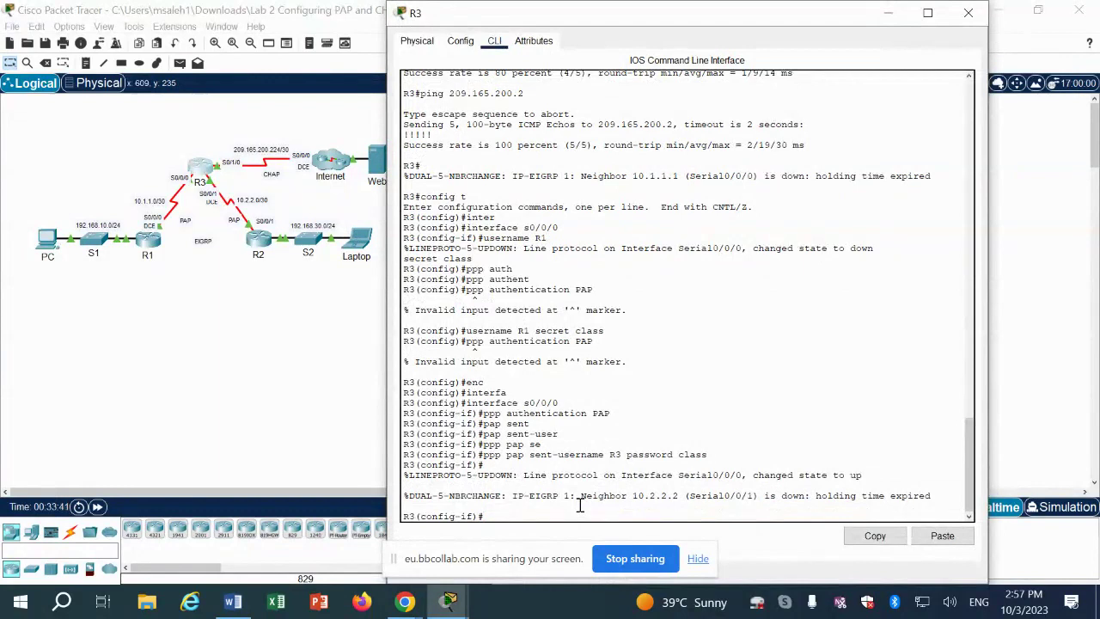
pyautogui.write('nc')
pyautogui.press('Tab')
pyautogui.write('ppp')
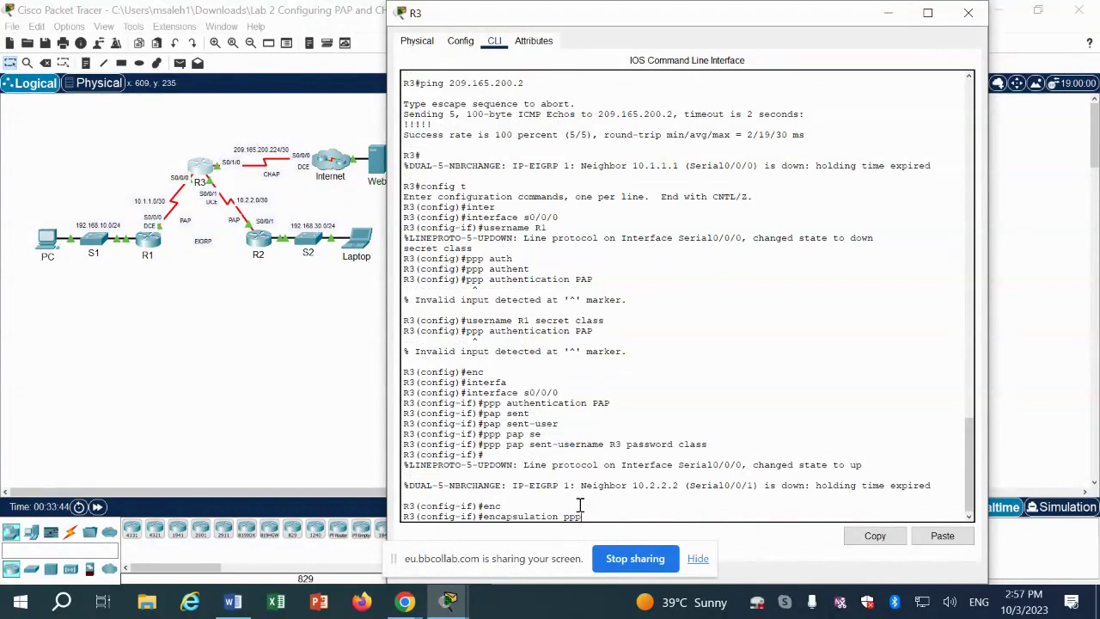
pyautogui.press('Return')
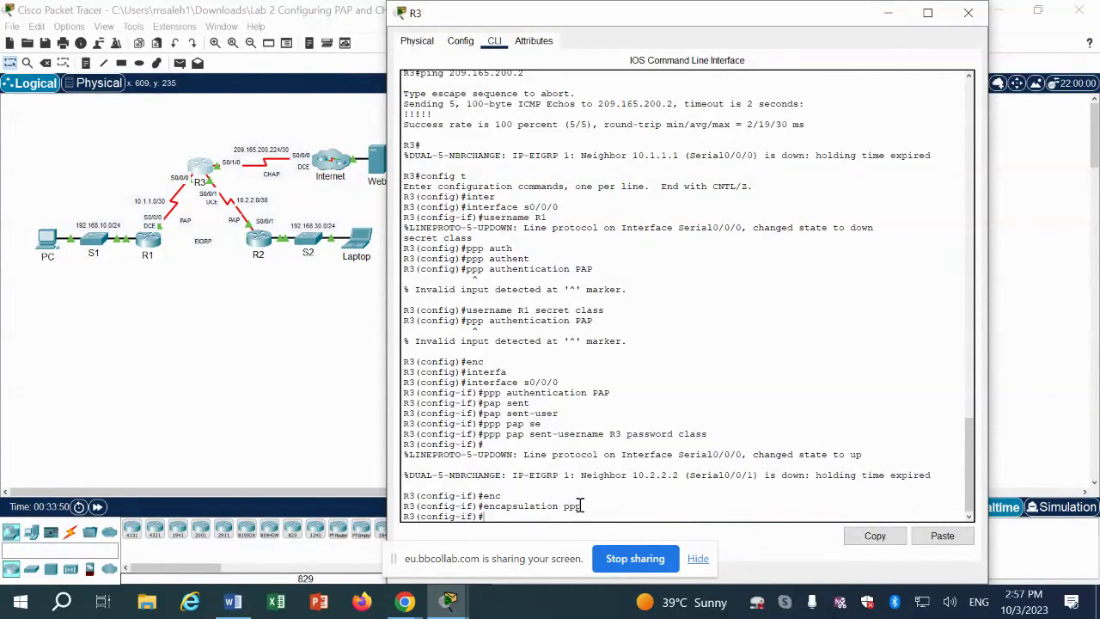
# Step: Add local user R2 with its secret on R3 and begin selecting interface s0/0/1
pyautogui.write('usern')
pyautogui.press('Tab')
pyautogui.write('ame')
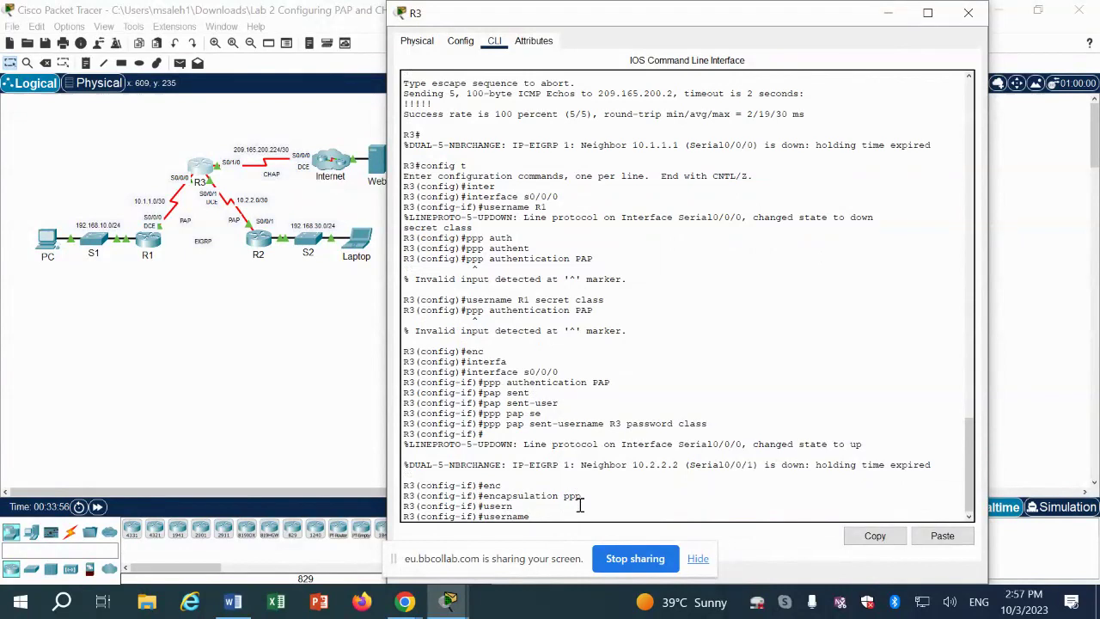
pyautogui.write(' R2 secret cisco')
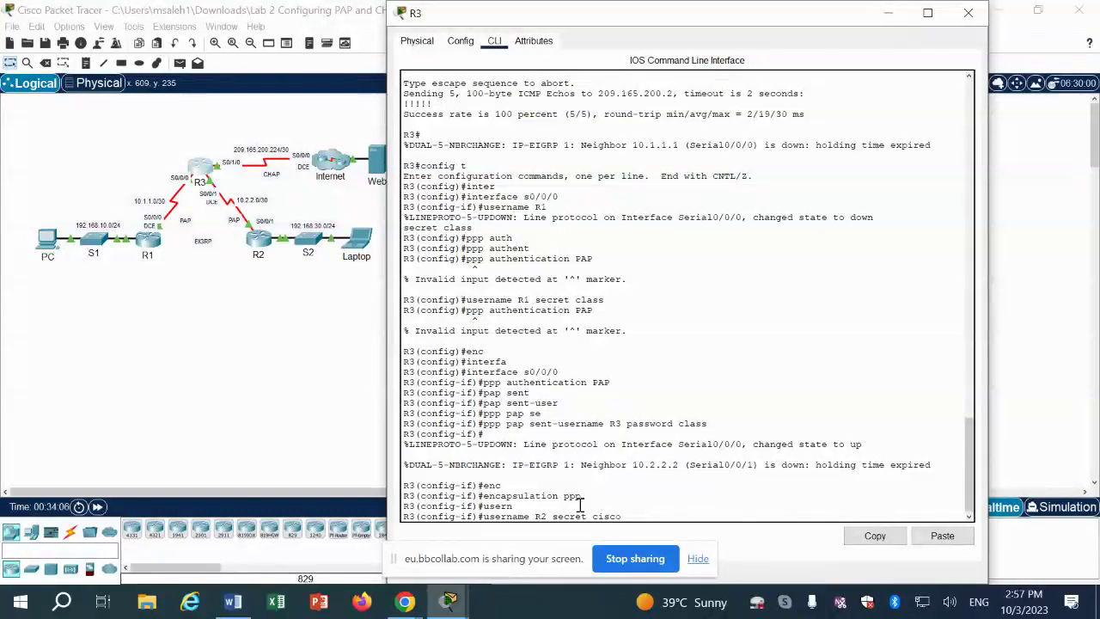
pyautogui.press('Return')
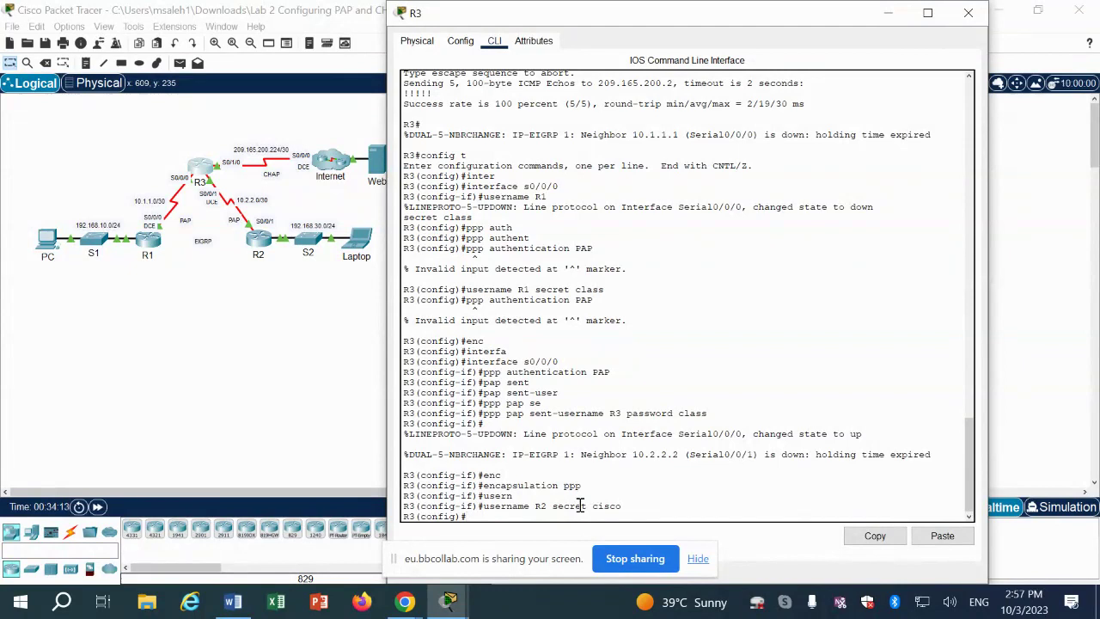
pyautogui.write('ppp auth')
pyautogui.press('Tab')
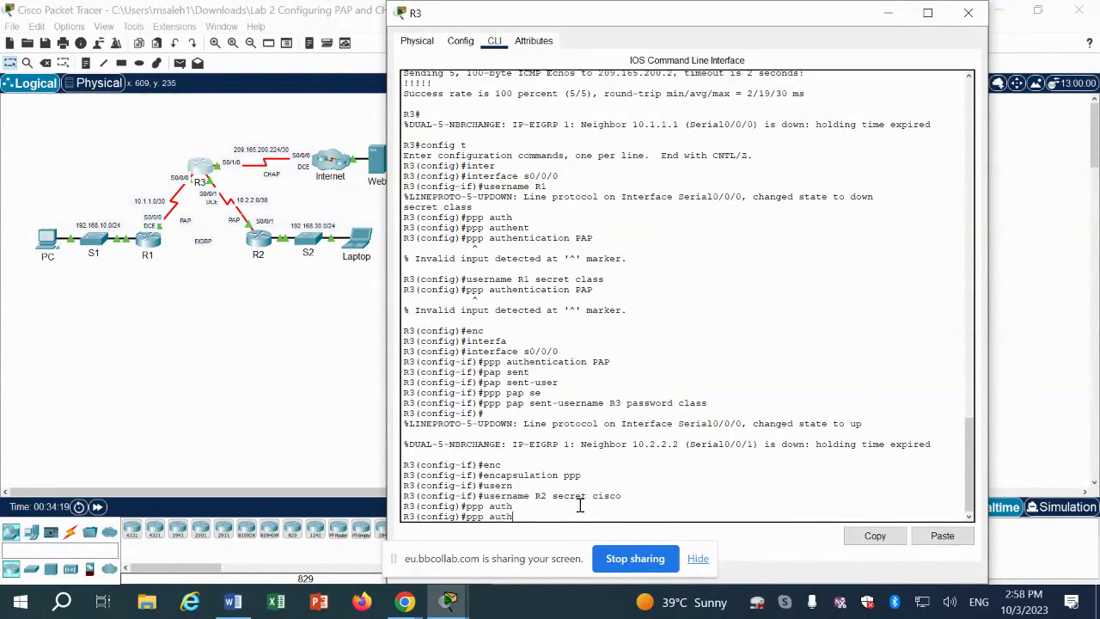
pyautogui.press('BackSpace')
pyautogui.press('BackSpace')
pyautogui.press('BackSpace')
pyautogui.press('BackSpace')
pyautogui.press('BackSpace')
pyautogui.press('BackSpace')
pyautogui.press('BackSpace')
pyautogui.press('BackSpace')
pyautogui.write('interf')
pyautogui.press('Tab')
pyautogui.write('s')
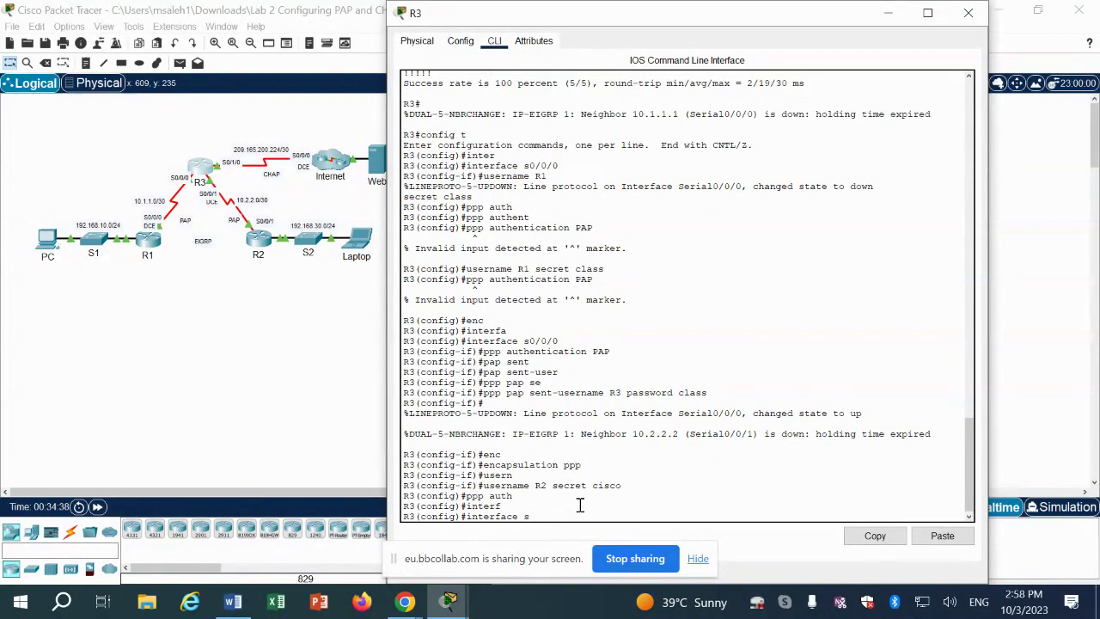
pyautogui.write('0/0/')
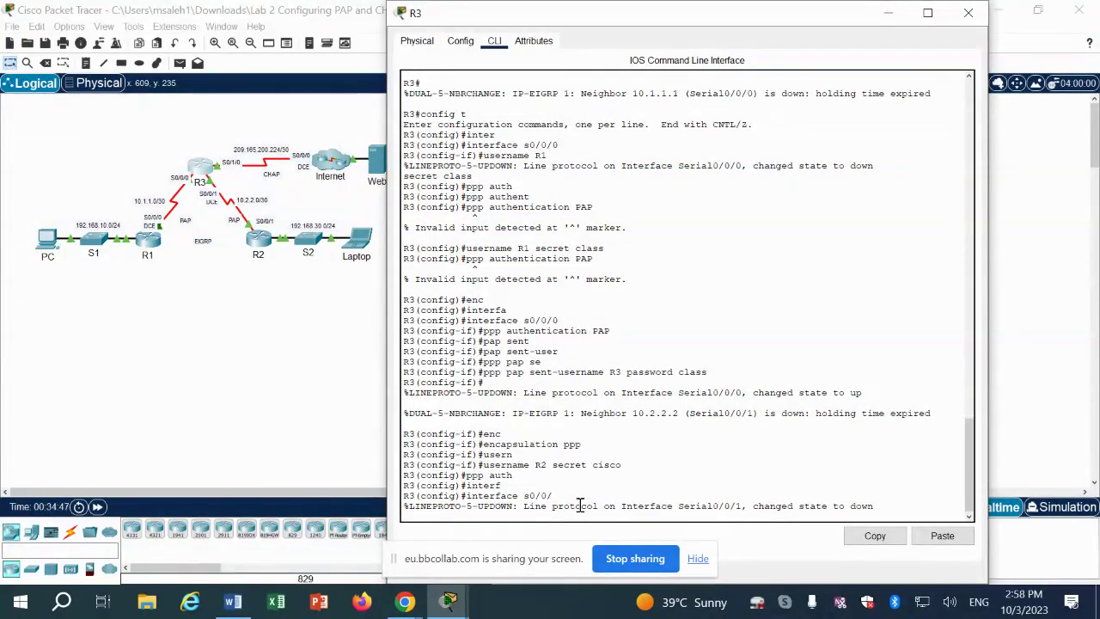
# Step: On R3, enter interface s0/0/1 and apply 'encapsulation ppp' recalled from history
pyautogui.write('1')
pyautogui.press('Return')
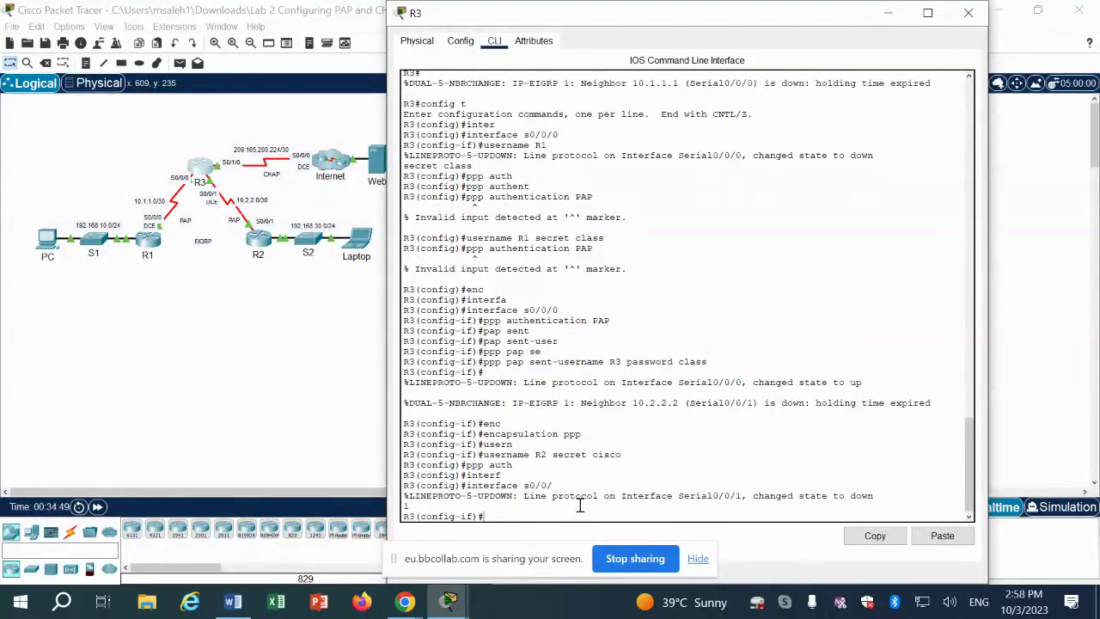
pyautogui.press('Up')
pyautogui.press('Up')
pyautogui.press('Up')
pyautogui.press('Up')
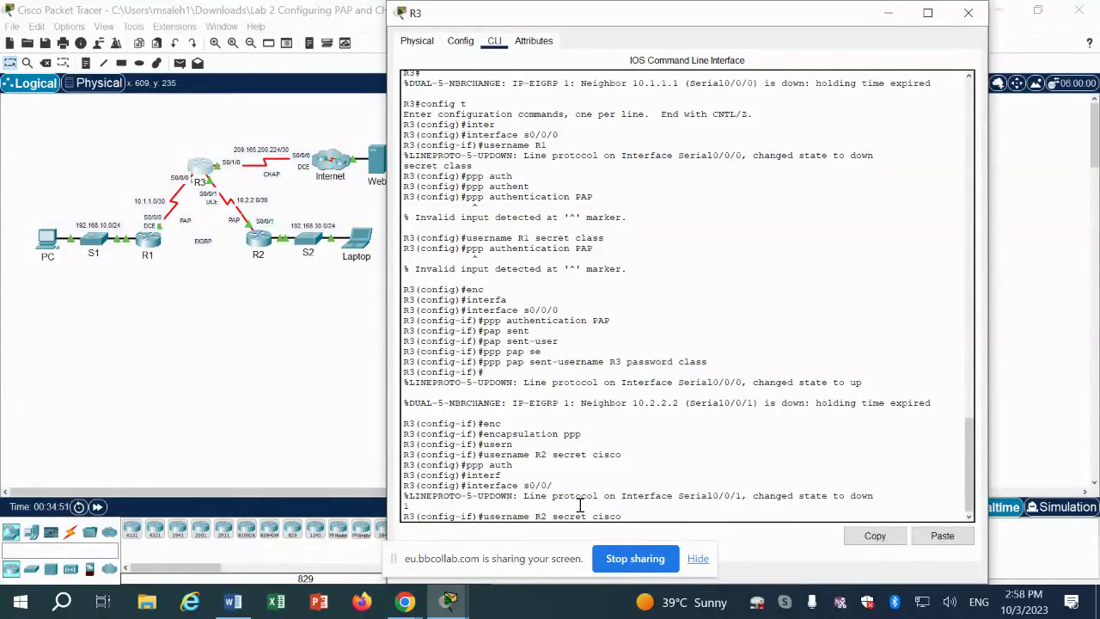
# Step: Enable 'ppp authentication PAP' on R3's serial 0/0/1 by recalling it from history
pyautogui.press('Up')
pyautogui.press('Up')
pyautogui.press('Return')
pyautogui.press('Up')
pyautogui.press('Up')
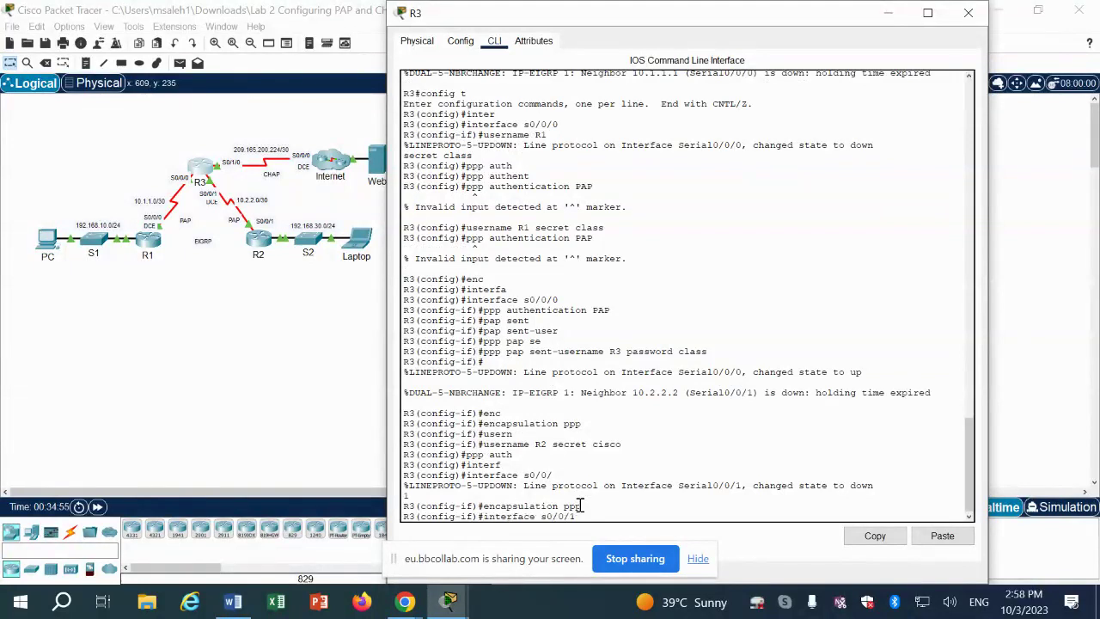
pyautogui.press('Up')
pyautogui.press('Up')
pyautogui.press('Up')
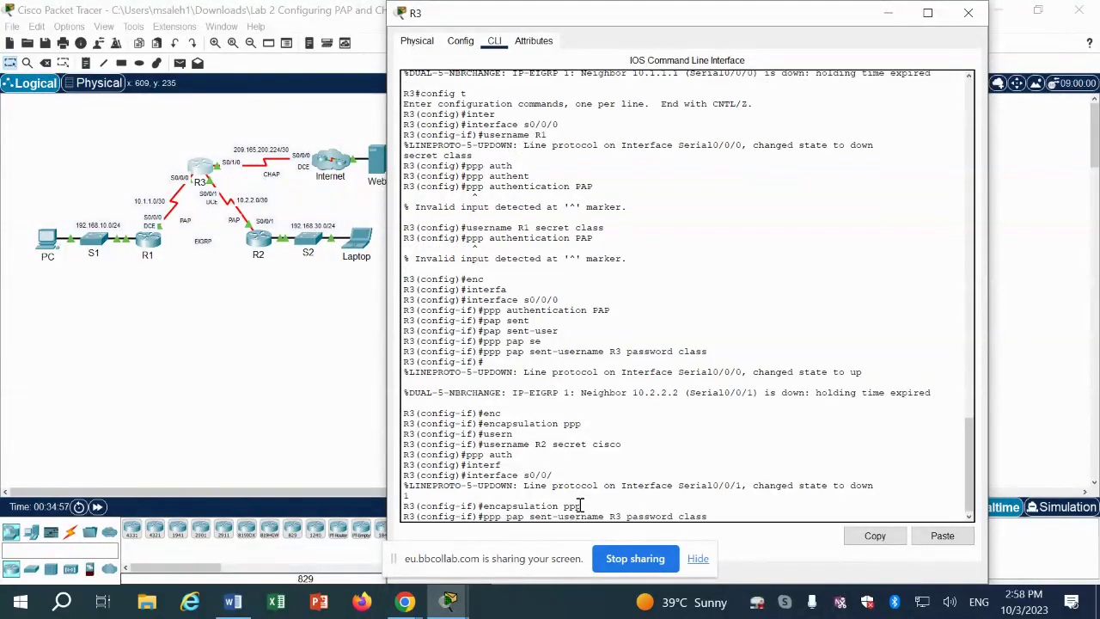
pyautogui.press('Up')
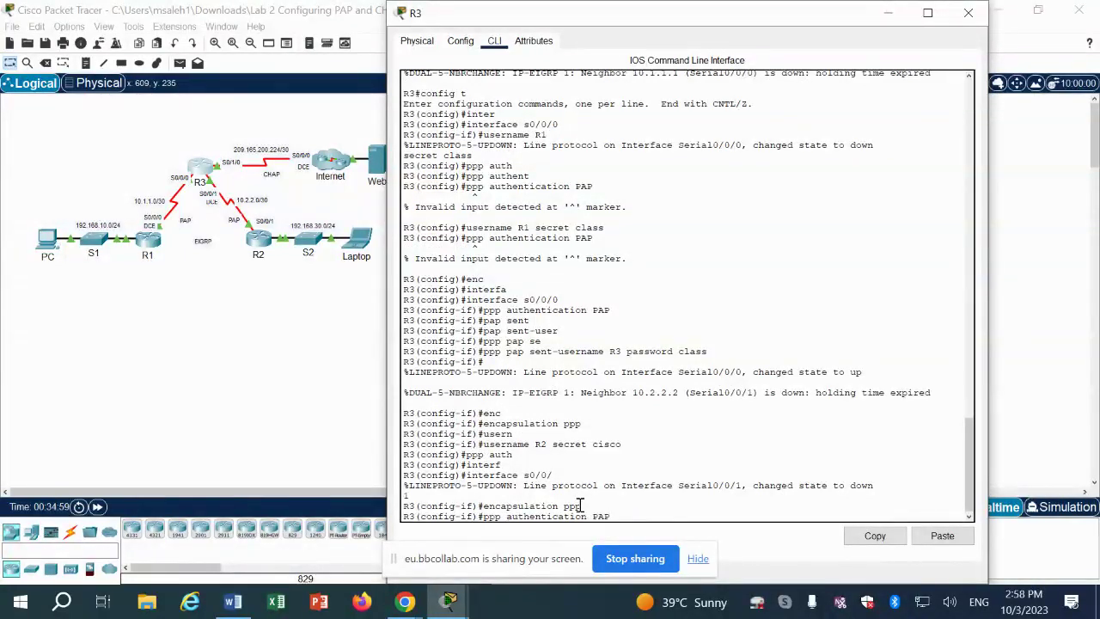
pyautogui.press('Return')
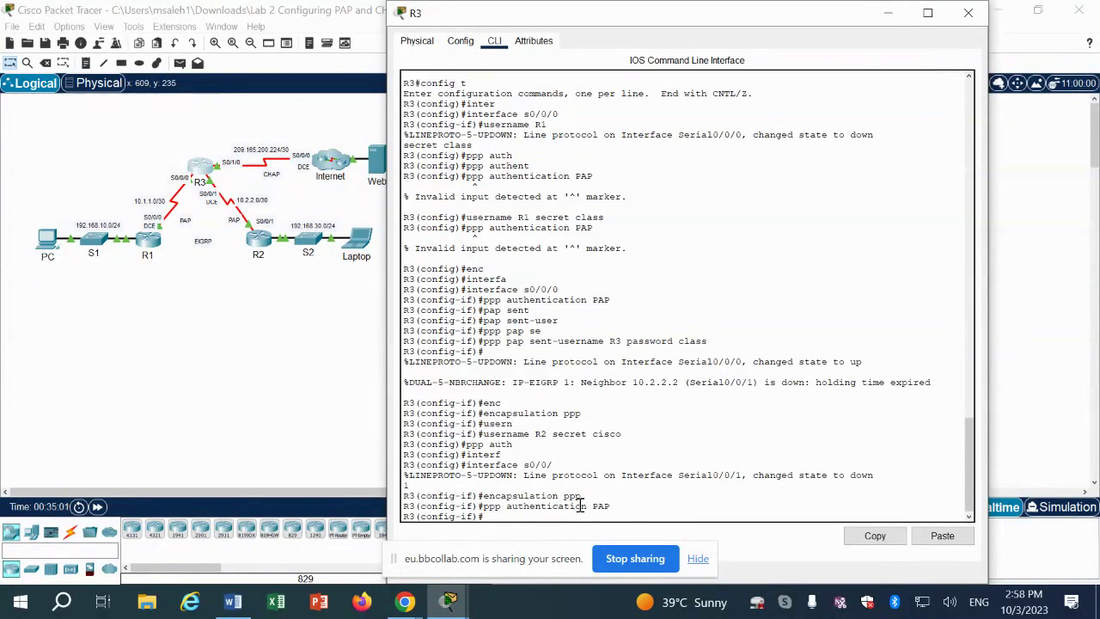
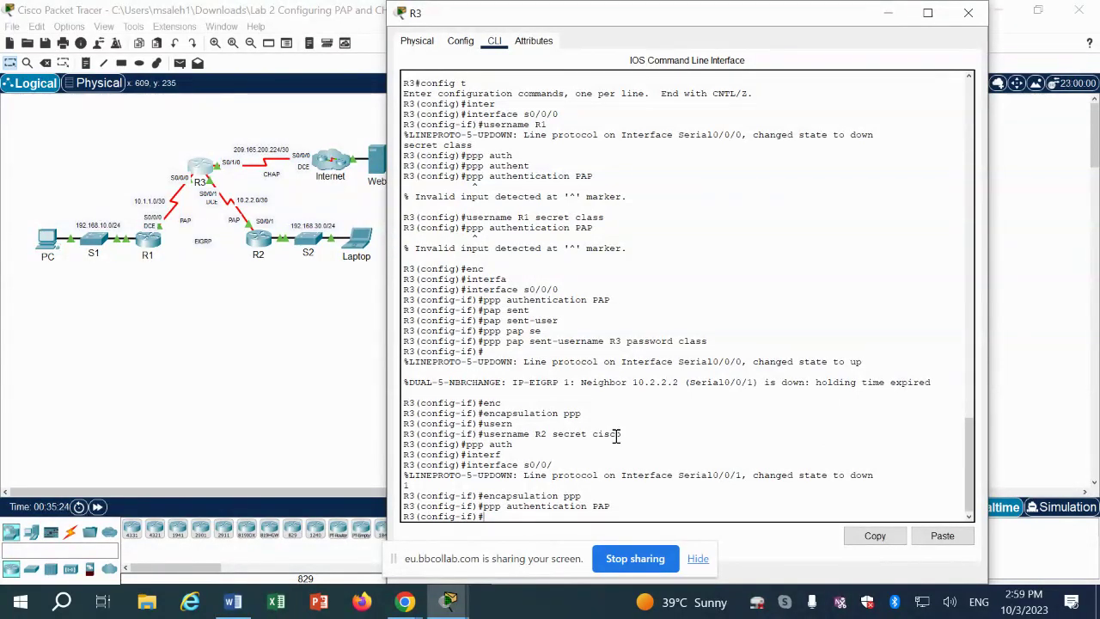
# Step: Return to the topology view and enter the Internet cluster containing the ISP router
pyautogui.click(250, 376)
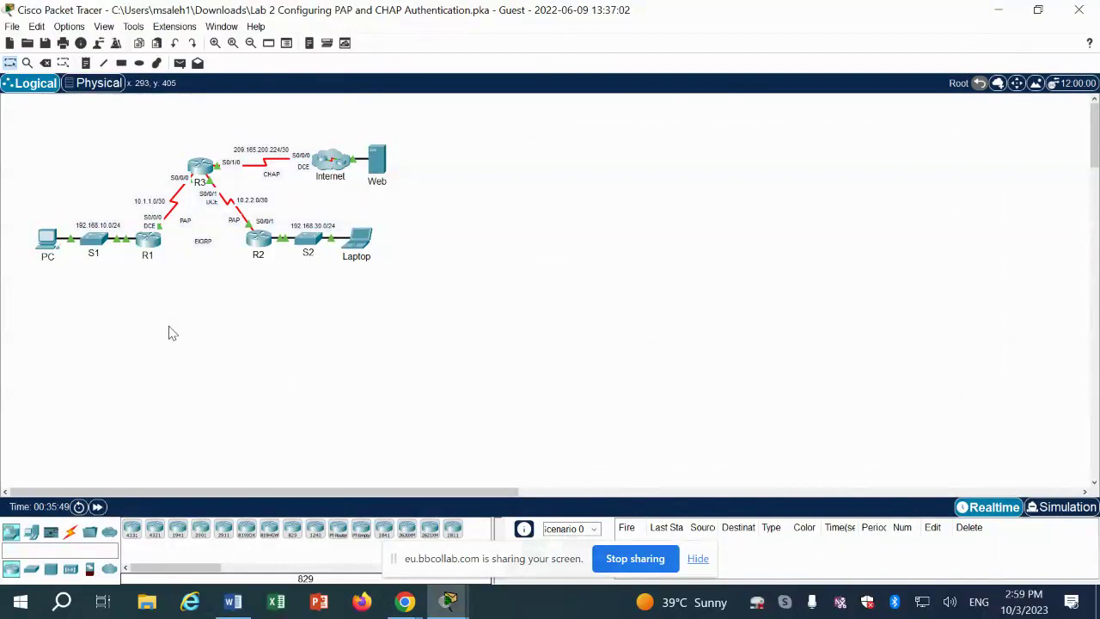
pyautogui.click(327, 159)
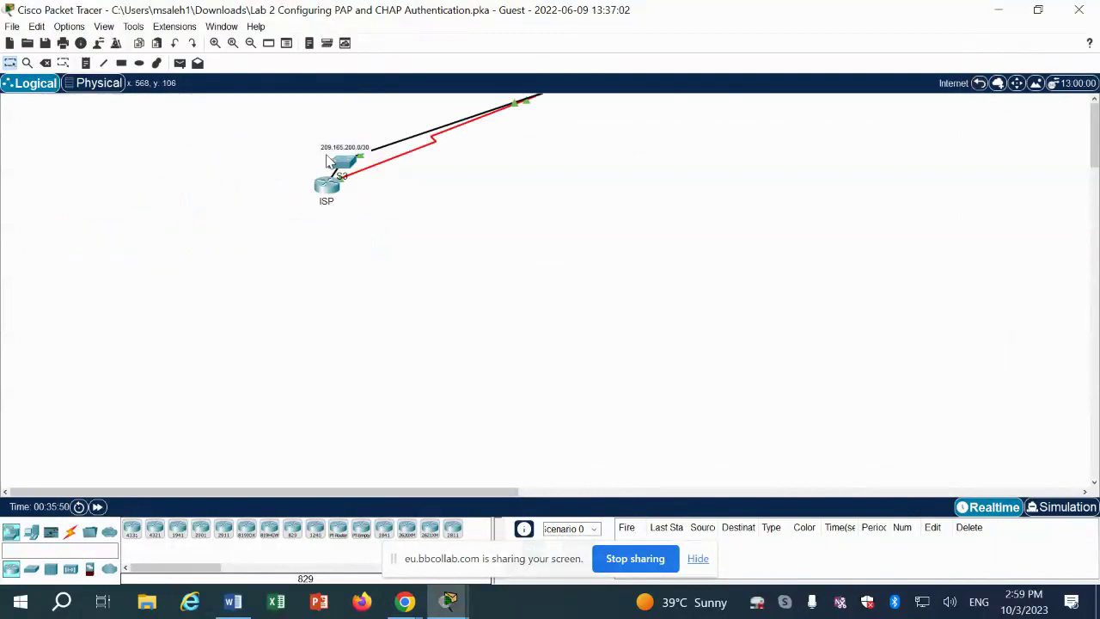
# Step: Open the ISP router's CLI and enter privileged mode with en
pyautogui.click(327, 185)
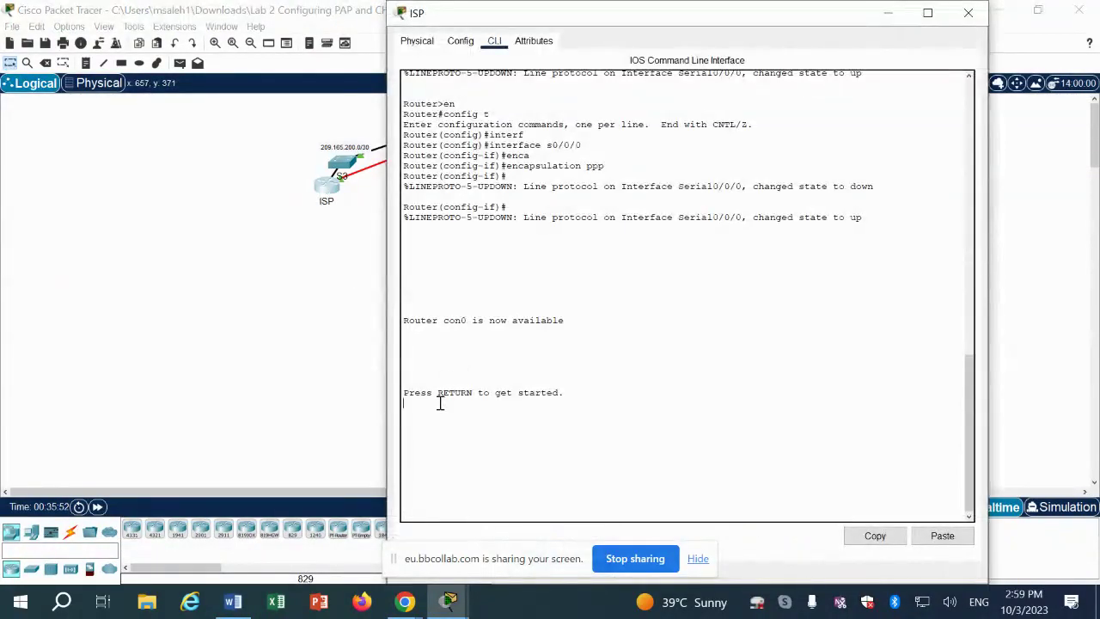
pyautogui.press('Return')
pyautogui.write('er>en')
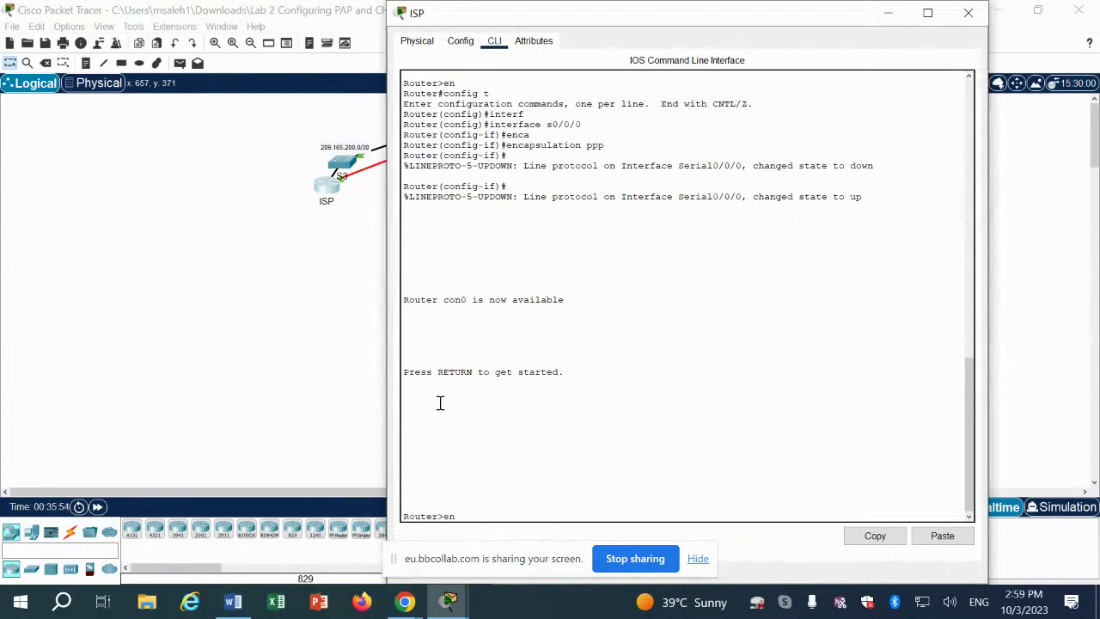
pyautogui.press('Return')
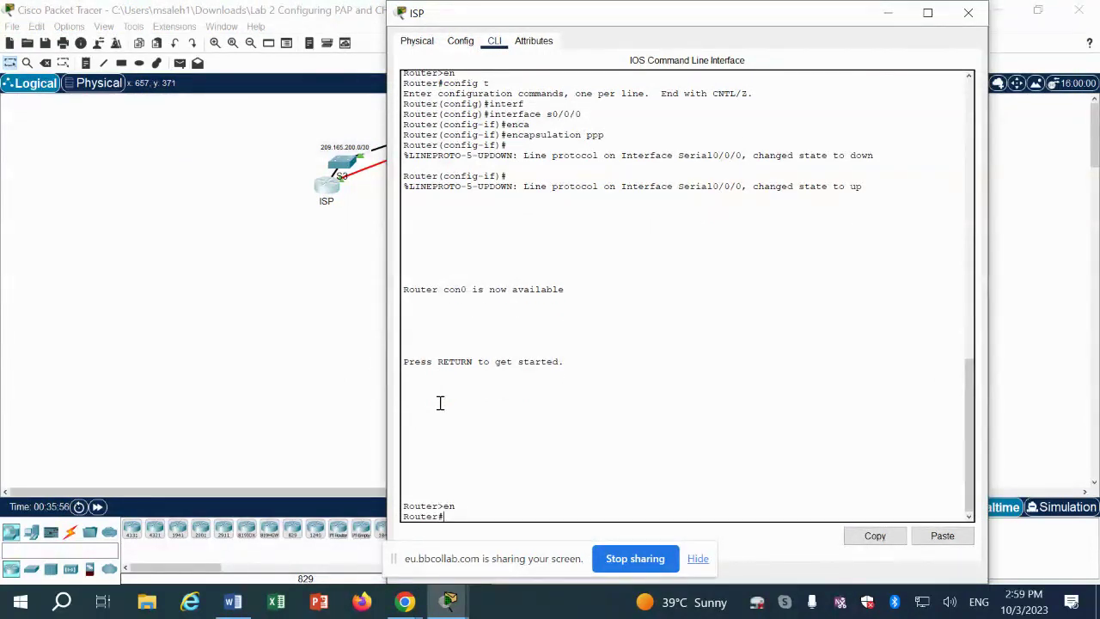
# Step: Attempt hostname ISP at the Router# prompt, which is rejected, then begin config t
pyautogui.write('hostn')
pyautogui.press('Tab')
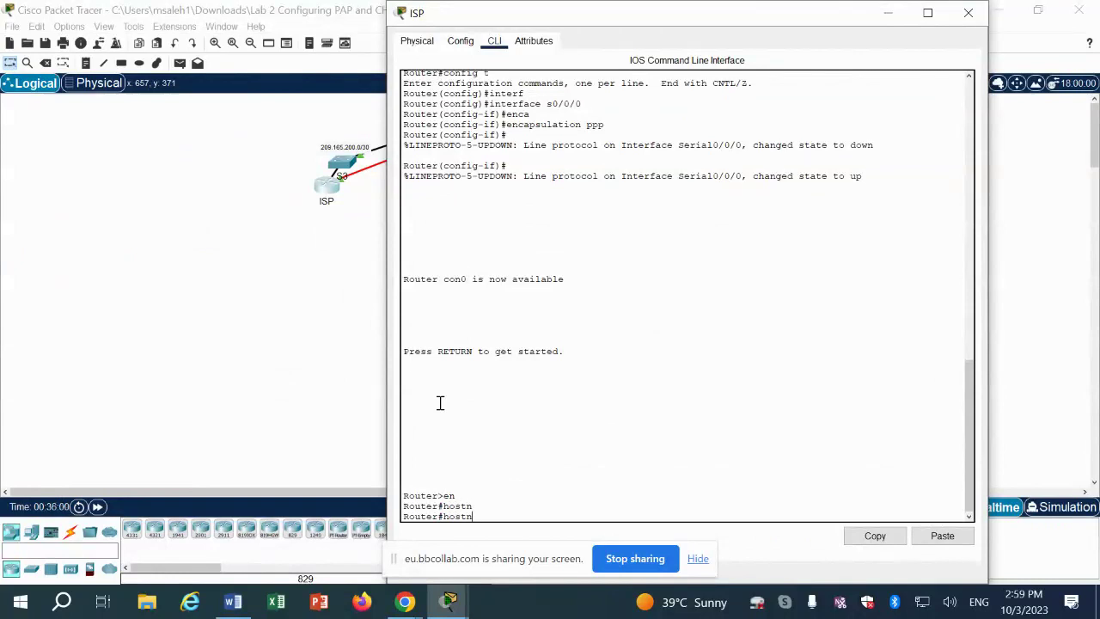
pyautogui.write('ame ISP')
pyautogui.press('Return')
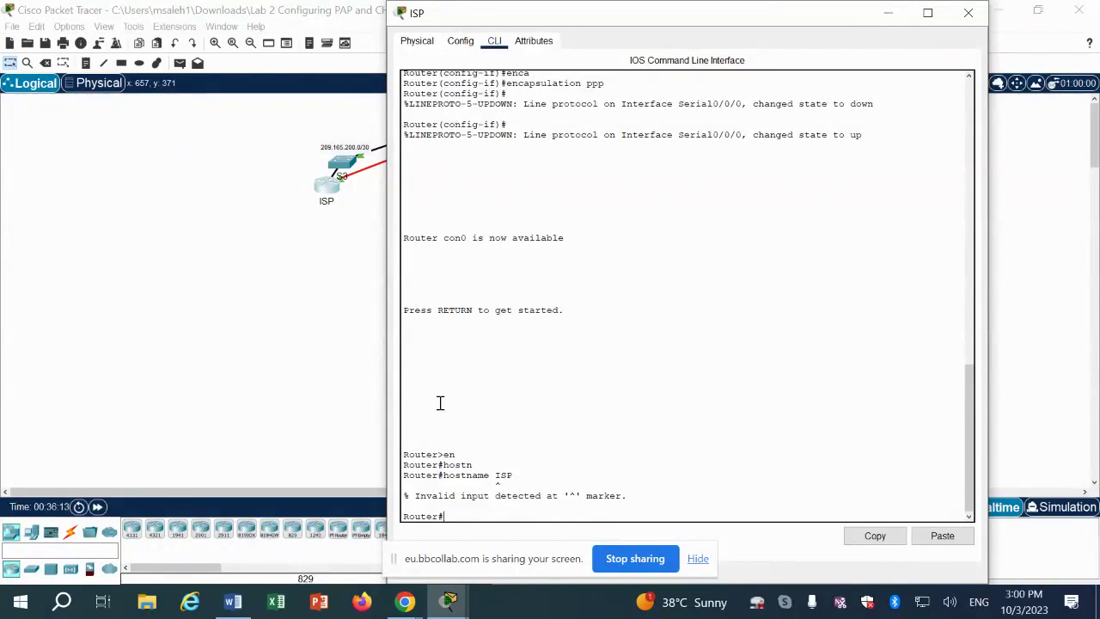
pyautogui.write('config t')
# Step: Enter global configuration mode and rename the router to ISP
pyautogui.press('Return')
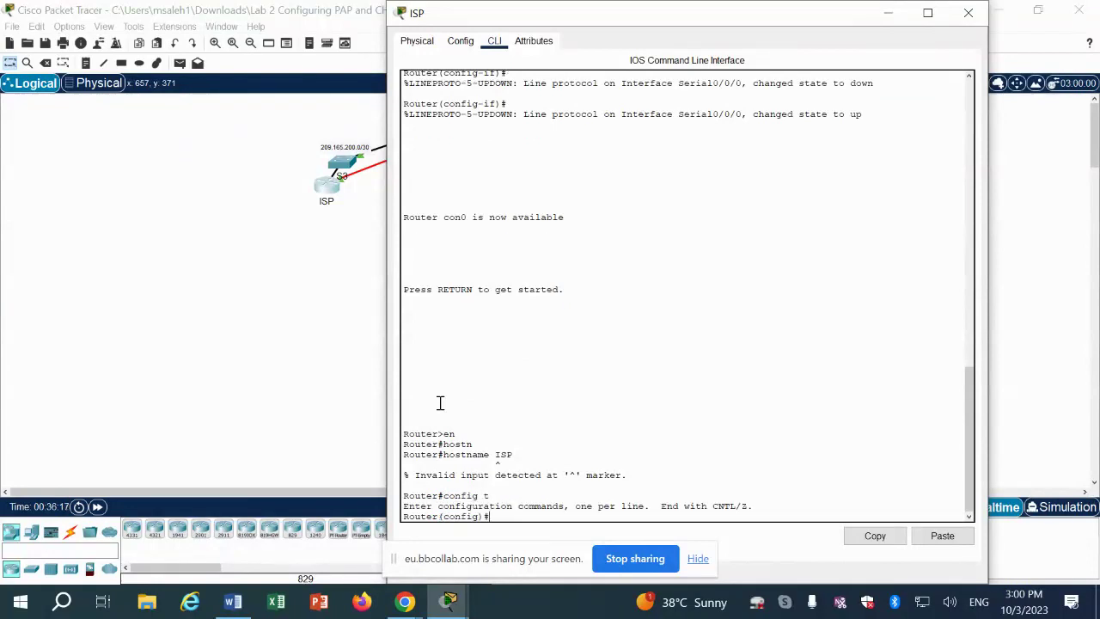
pyautogui.write('host')
pyautogui.press('Tab')
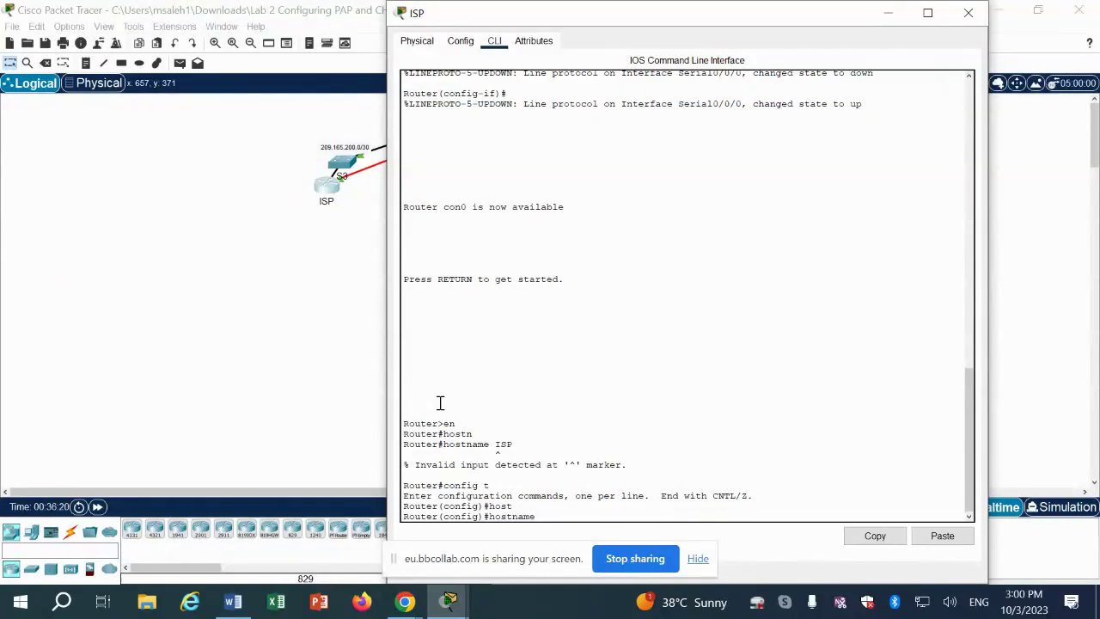
pyautogui.write('ISP')
pyautogui.press('Return')
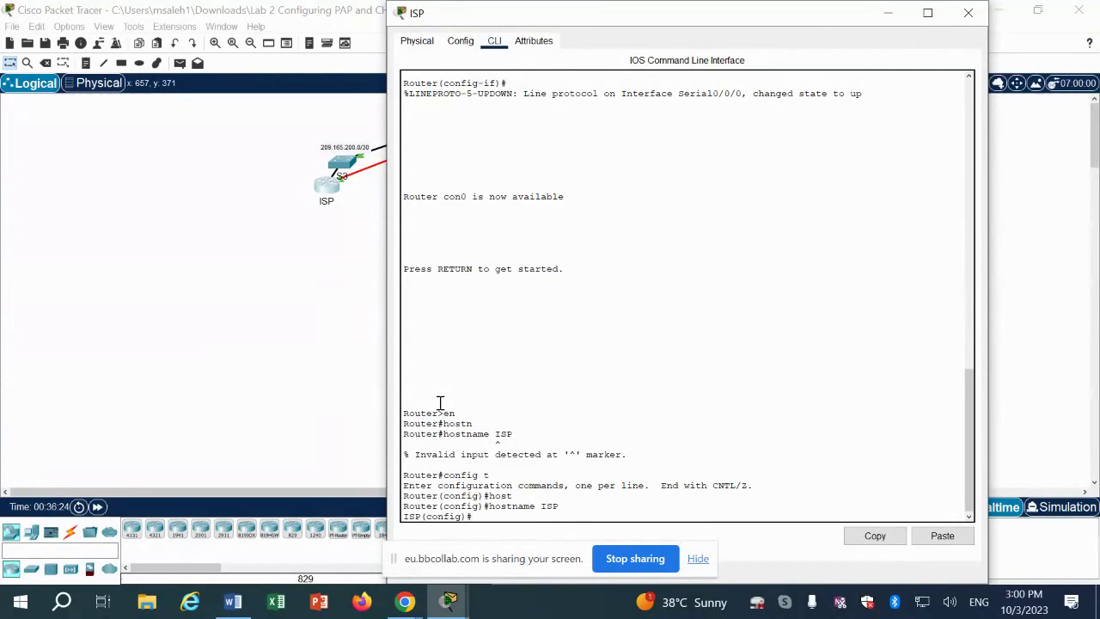
# Step: Create local user R3 with the shared CHAP secret password
pyautogui.write('user')
pyautogui.write('n')
pyautogui.press('Tab')
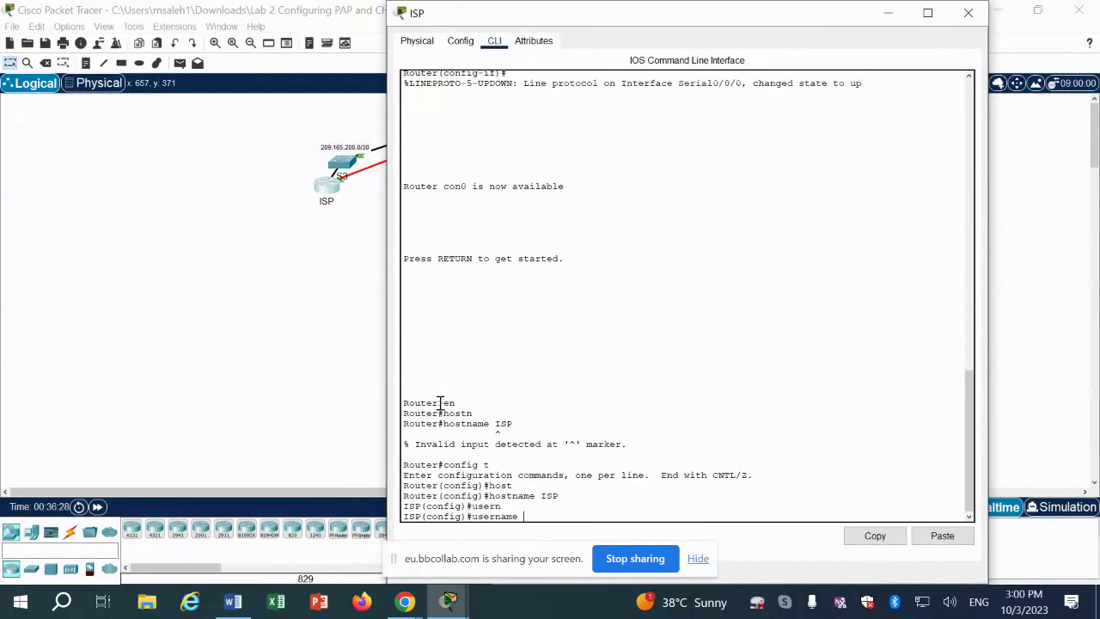
pyautogui.write('R3 ')
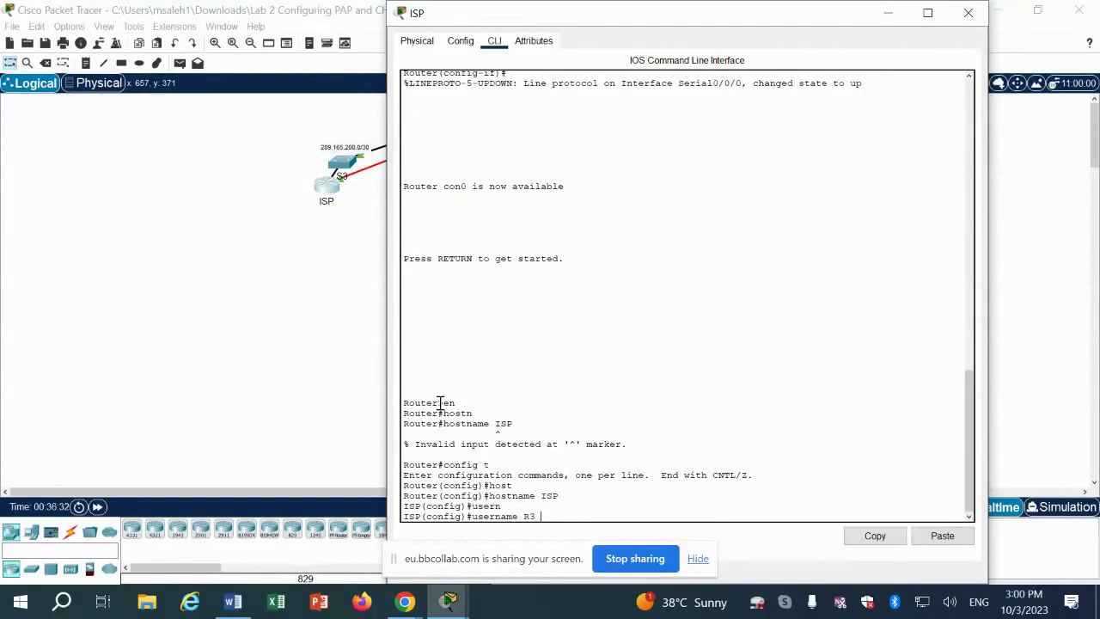
pyautogui.write('secr')
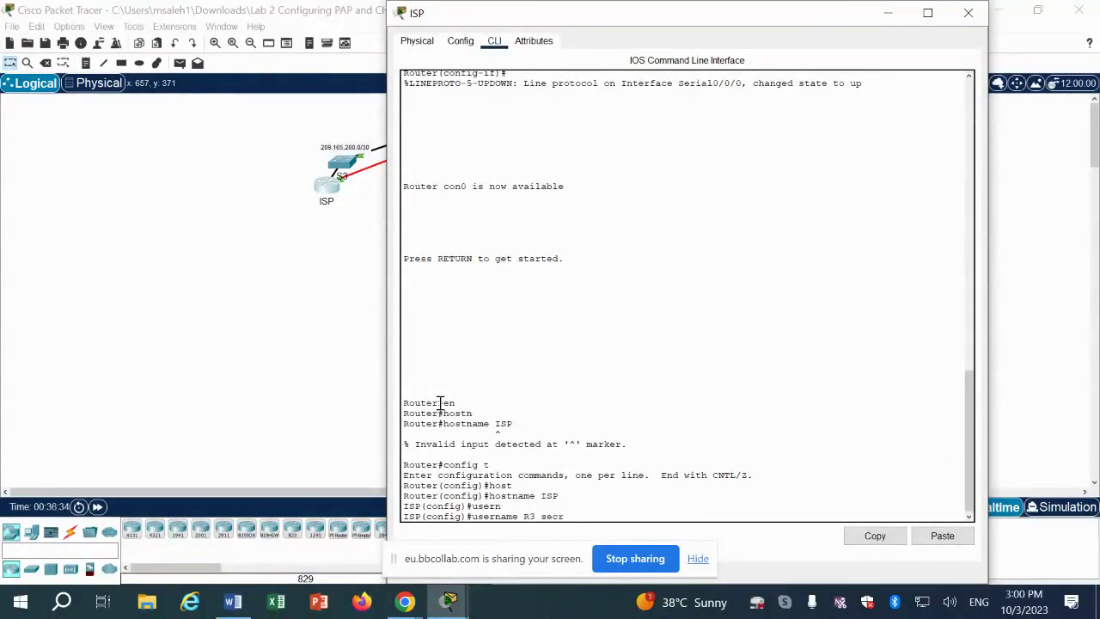
pyautogui.write('et cisco')
pyautogui.press('Return')
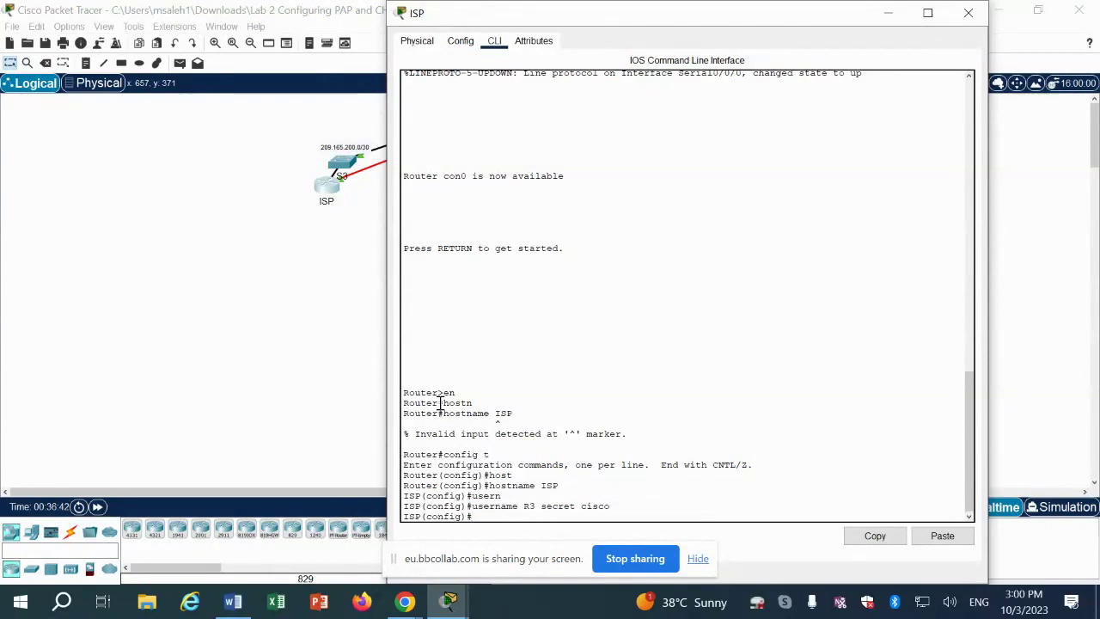
pyautogui.write('interf')
pyautogui.press('Tab')
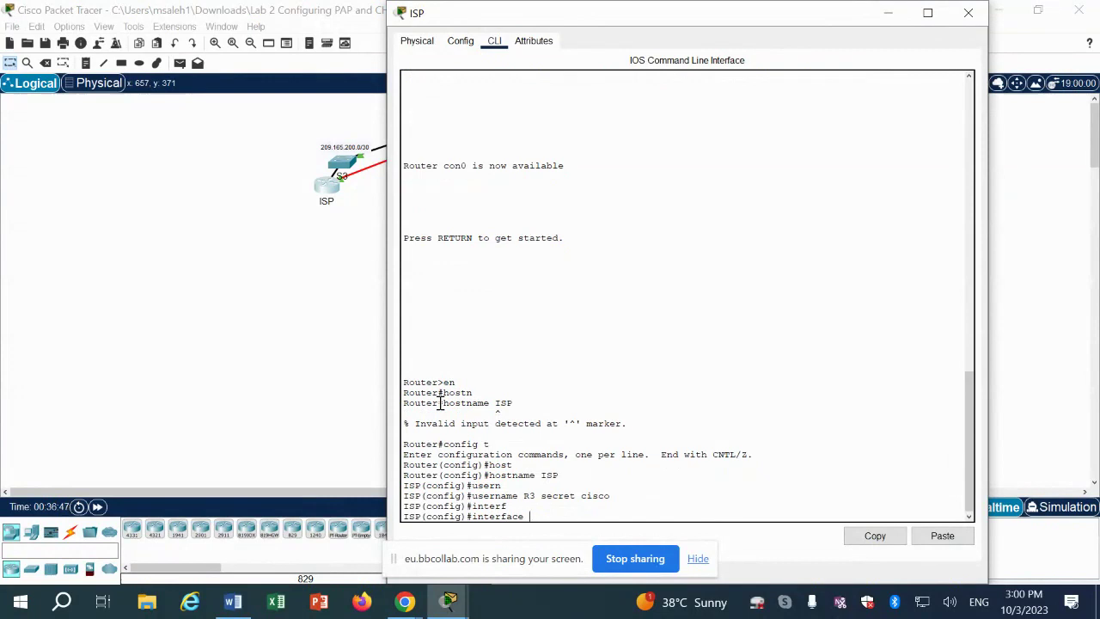
# Step: On interface s0/0/0, set PPP authentication to PAP
pyautogui.write('s0/0/0')
pyautogui.press('Return')
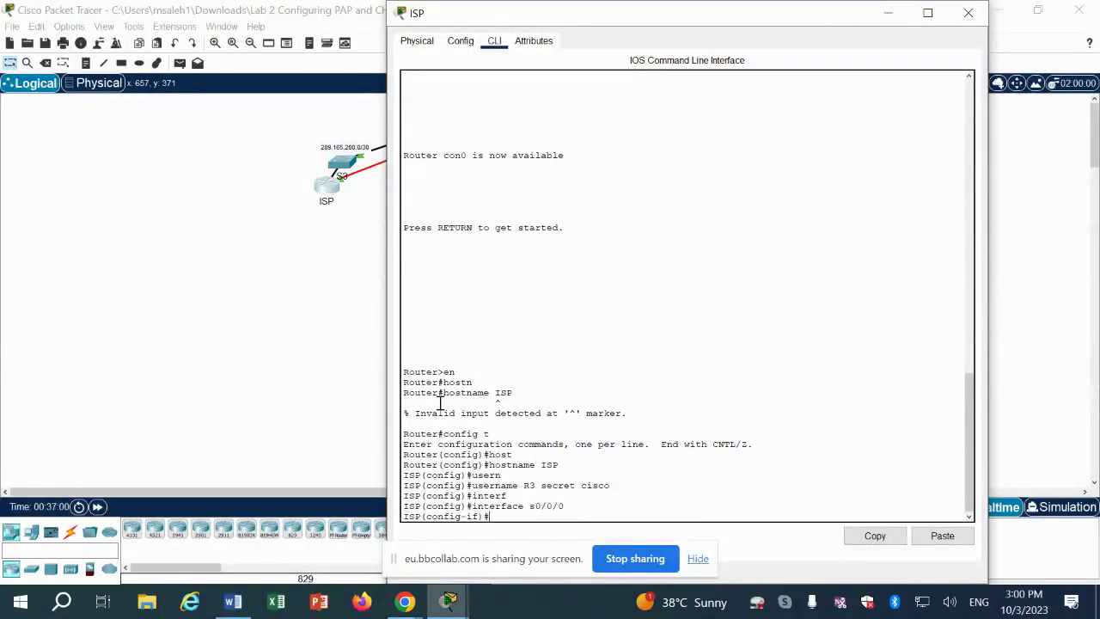
pyautogui.write('ppp auth')
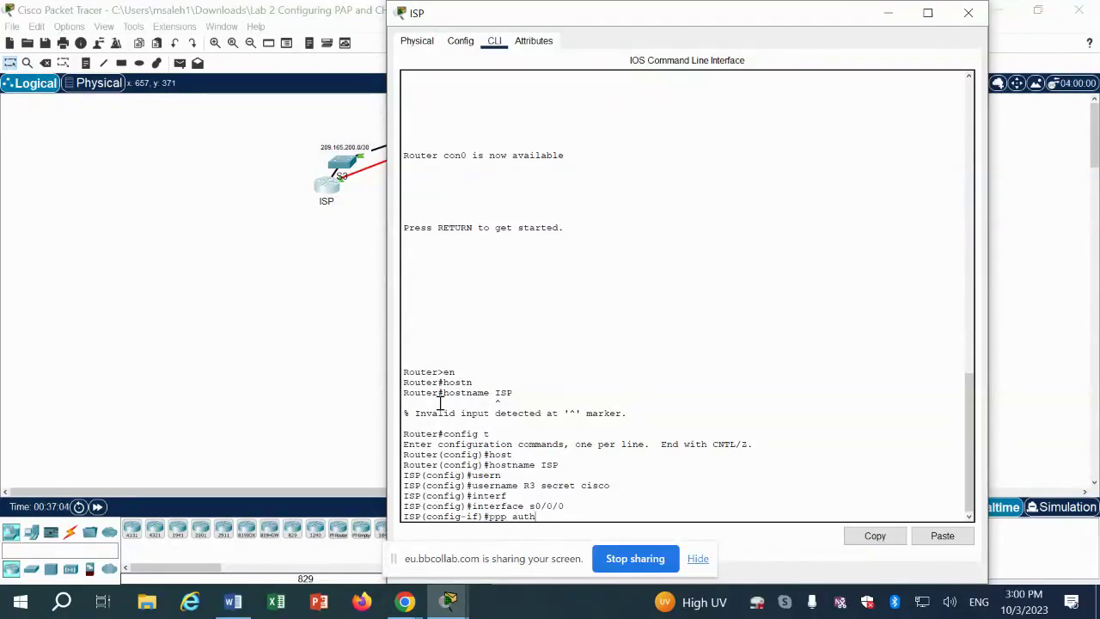
pyautogui.press('Tab')
pyautogui.write('pa')
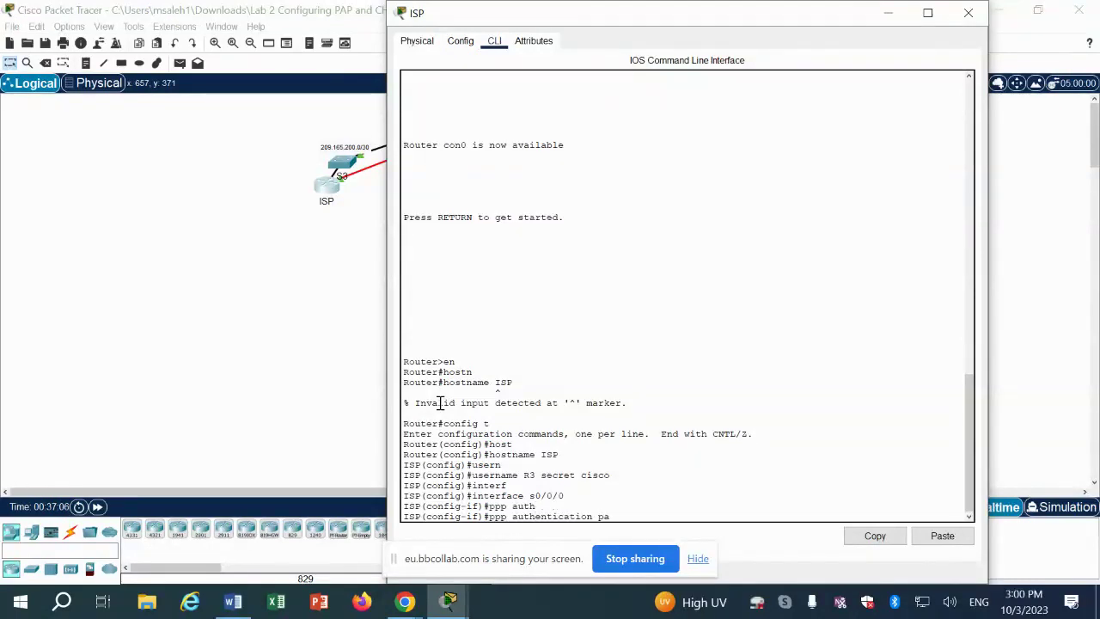
pyautogui.write('p')
pyautogui.press('Return')
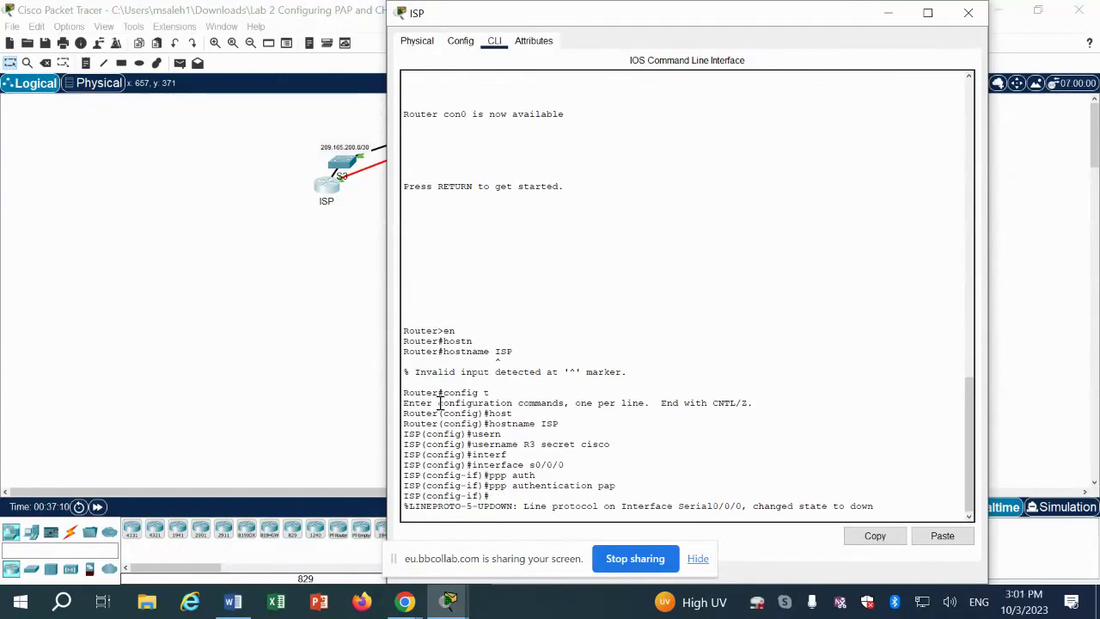
# Step: Change s0/0/0's PPP authentication from PAP to CHAP
pyautogui.press('Up')
pyautogui.press('BackSpace')
pyautogui.press('BackSpace')
pyautogui.press('BackSpace')
pyautogui.write('chap')
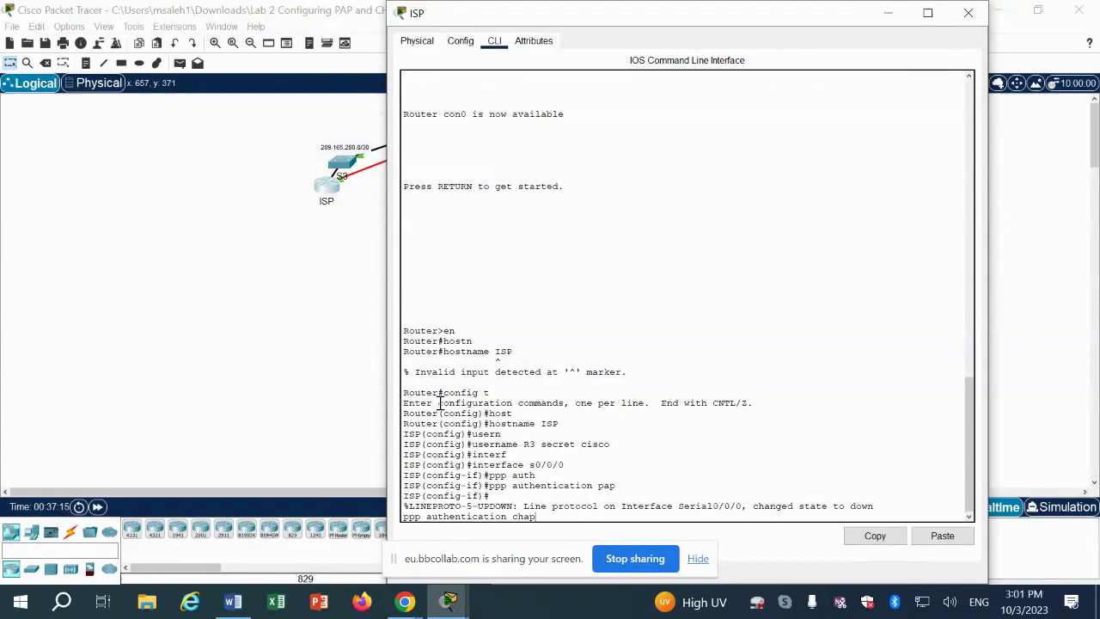
pyautogui.press('Return')
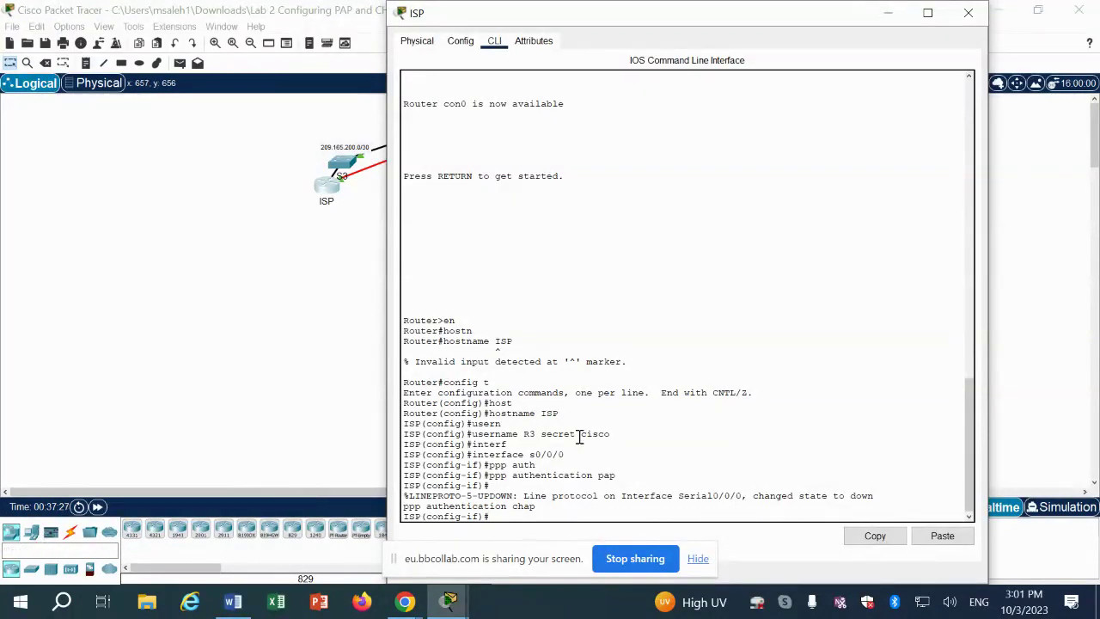
# Step: Leave the Internet cluster and open R3's command line
pyautogui.click(114, 376)
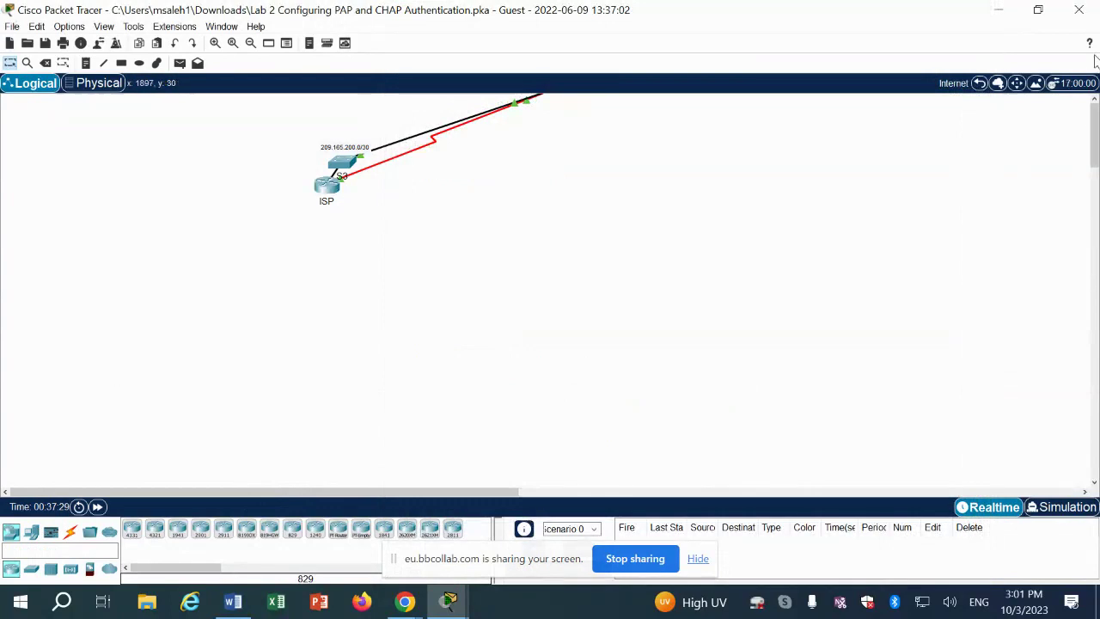
pyautogui.click(981, 84)
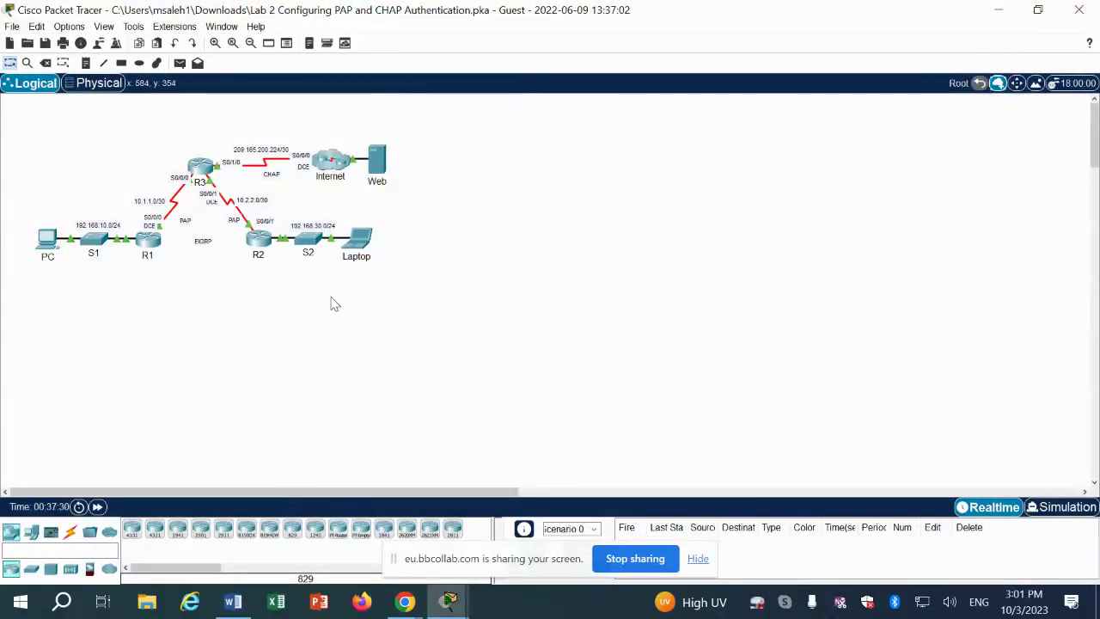
pyautogui.click(211, 172)
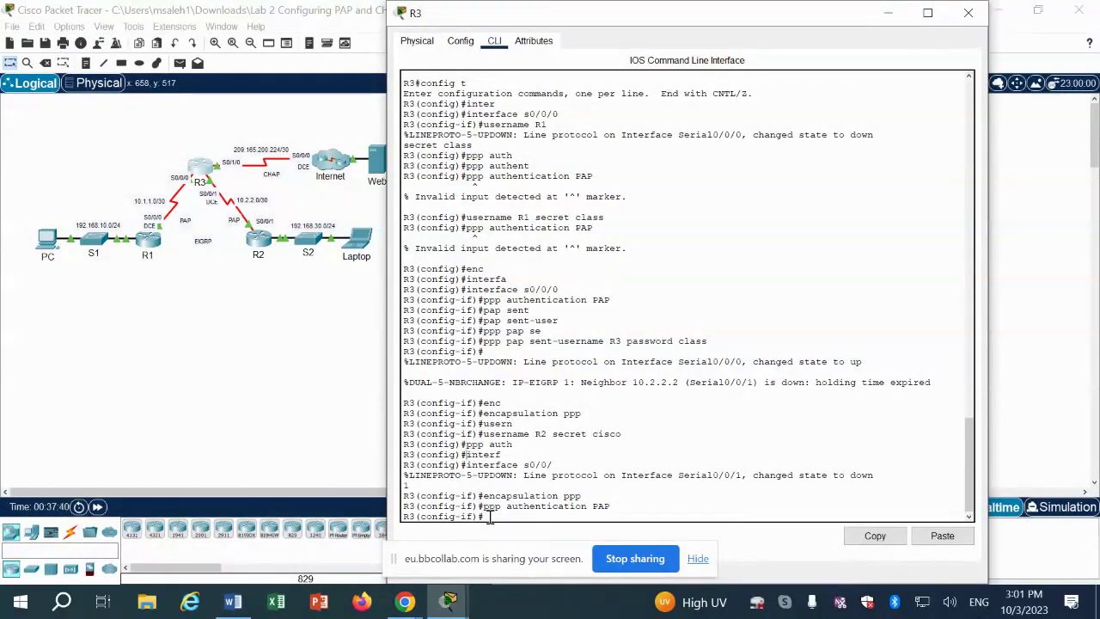
# Step: On R3, create local user ISP with the shared secret password, then type interface s0/1/0
pyautogui.write('username ISP secret cisco')
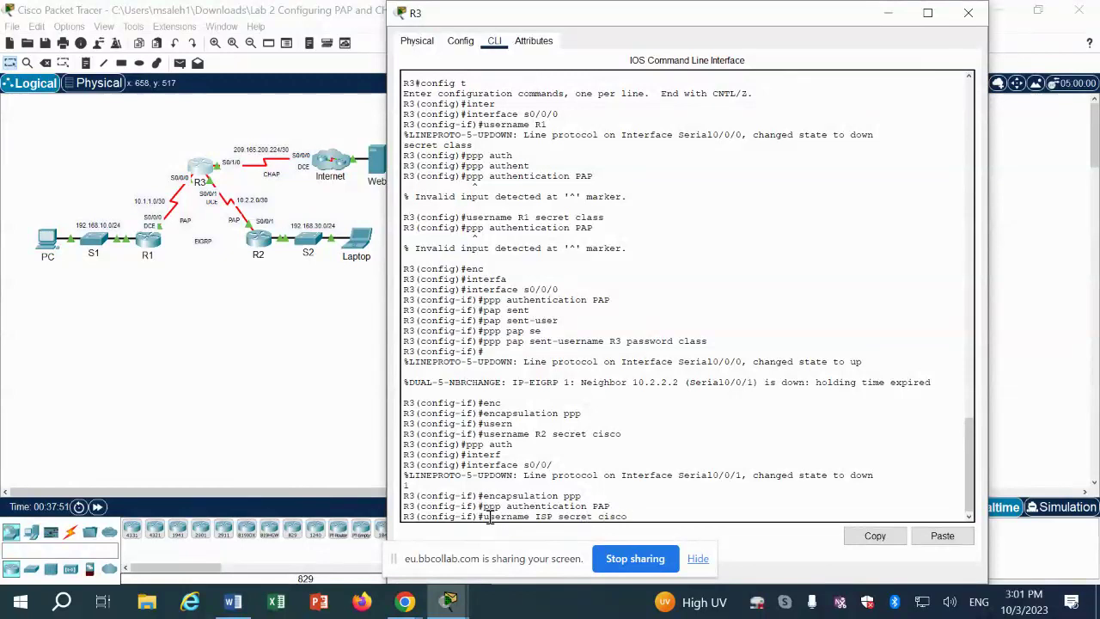
pyautogui.press('Return')
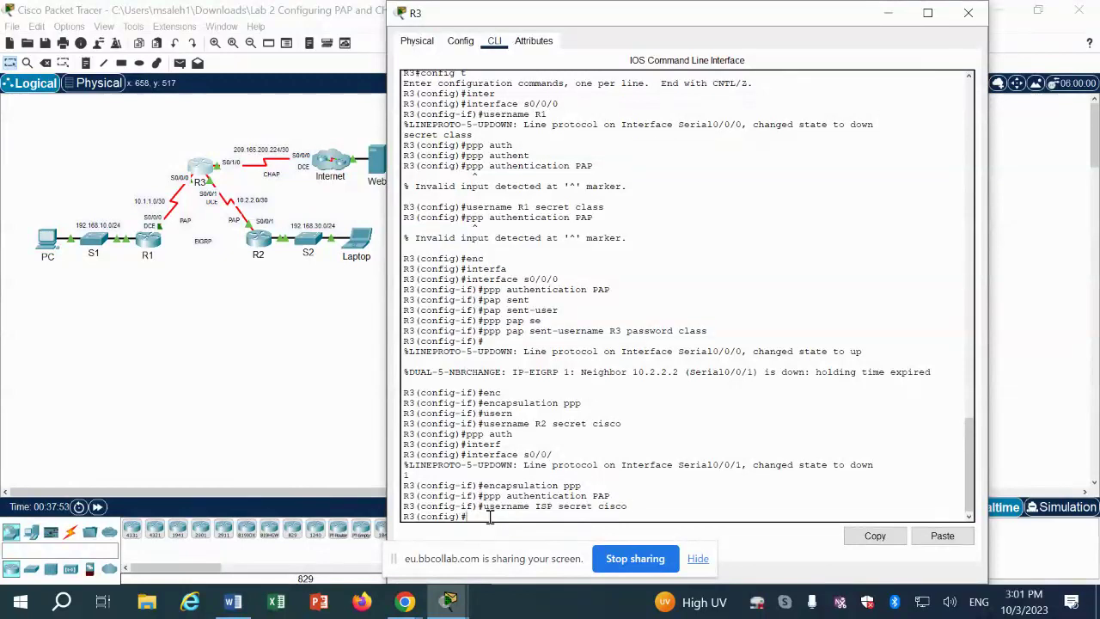
pyautogui.write('interface')
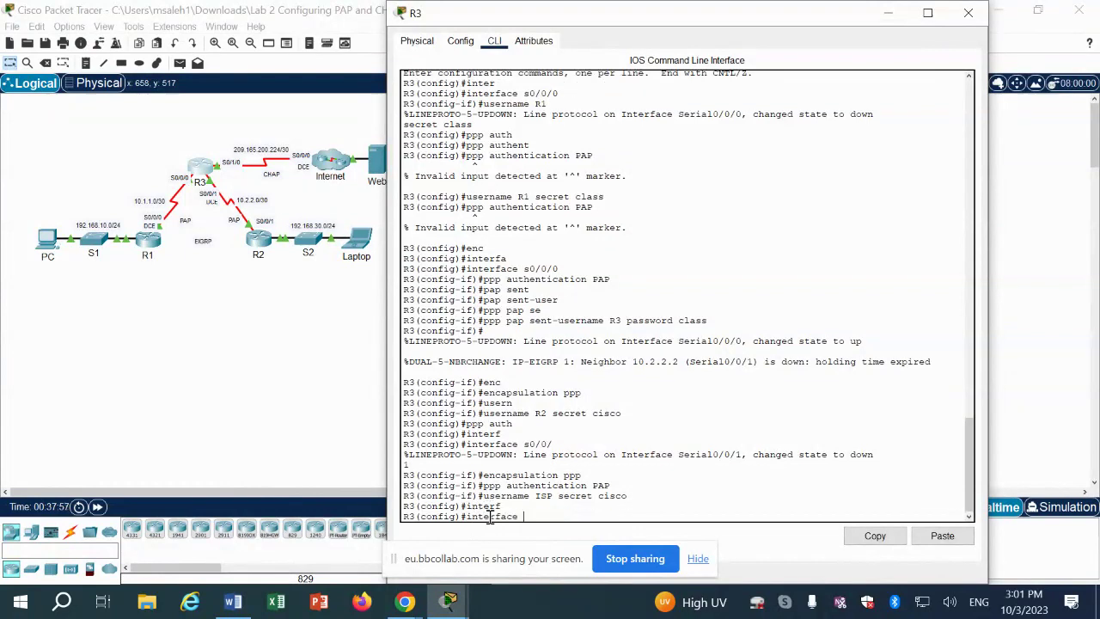
pyautogui.press('BackSpace')
pyautogui.press('BackSpace')
pyautogui.press('BackSpace')
pyautogui.press('BackSpace')
pyautogui.press('BackSpace')
pyautogui.press('BackSpace')
pyautogui.press('BackSpace')
pyautogui.press('BackSpace')
pyautogui.press('BackSpace')
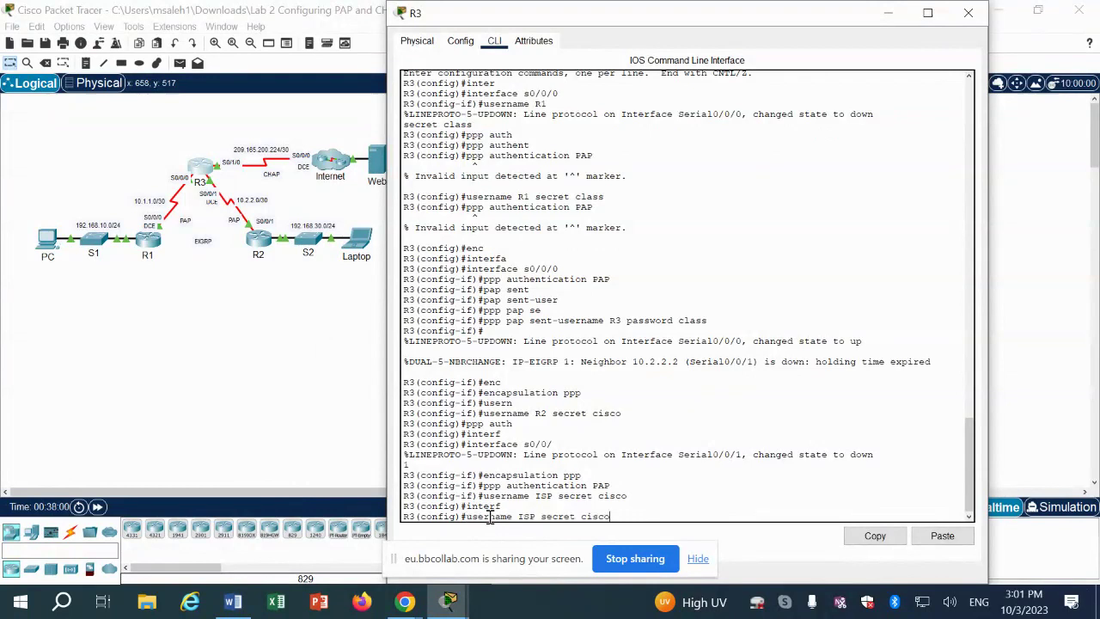
pyautogui.press('Up')
pyautogui.press('Up')
pyautogui.press('BackSpace')
pyautogui.press('BackSpace')
pyautogui.press('BackSpace')
pyautogui.press('BackSpace')
pyautogui.press('BackSpace')
pyautogui.press('BackSpace')
pyautogui.press('BackSpace')
pyautogui.press('BackSpace')
pyautogui.press('BackSpace')
pyautogui.press('BackSpace')
pyautogui.press('BackSpace')
pyautogui.press('BackSpace')
pyautogui.press('BackSpace')
pyautogui.press('BackSpace')
pyautogui.press('BackSpace')
pyautogui.press('BackSpace')
pyautogui.press('BackSpace')
pyautogui.press('BackSpace')
pyautogui.press('BackSpace')
pyautogui.press('BackSpace')
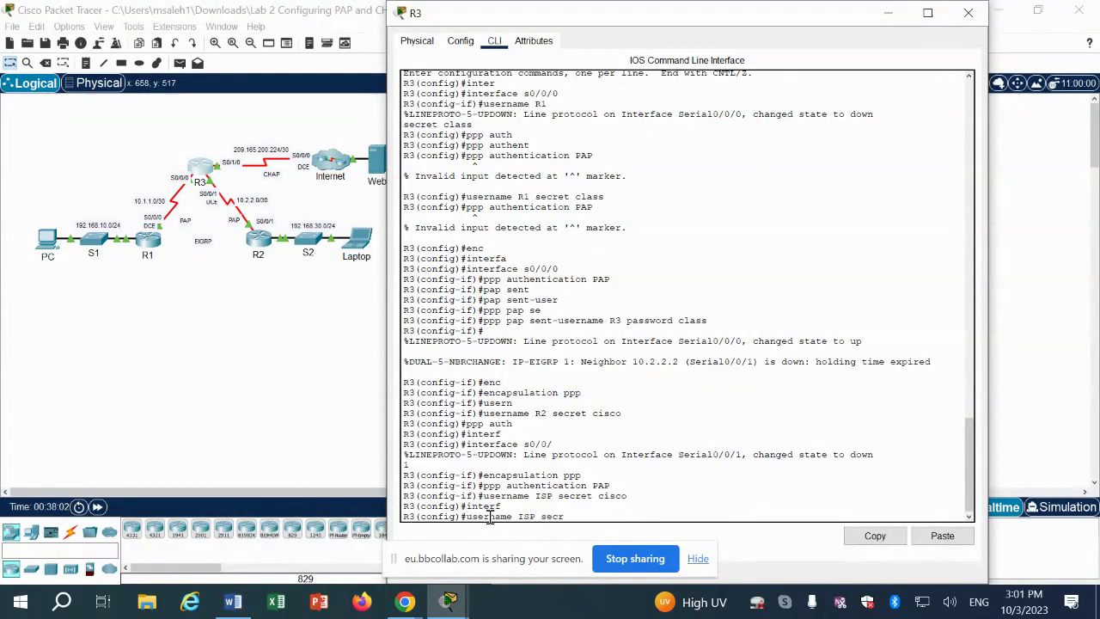
pyautogui.write('in')
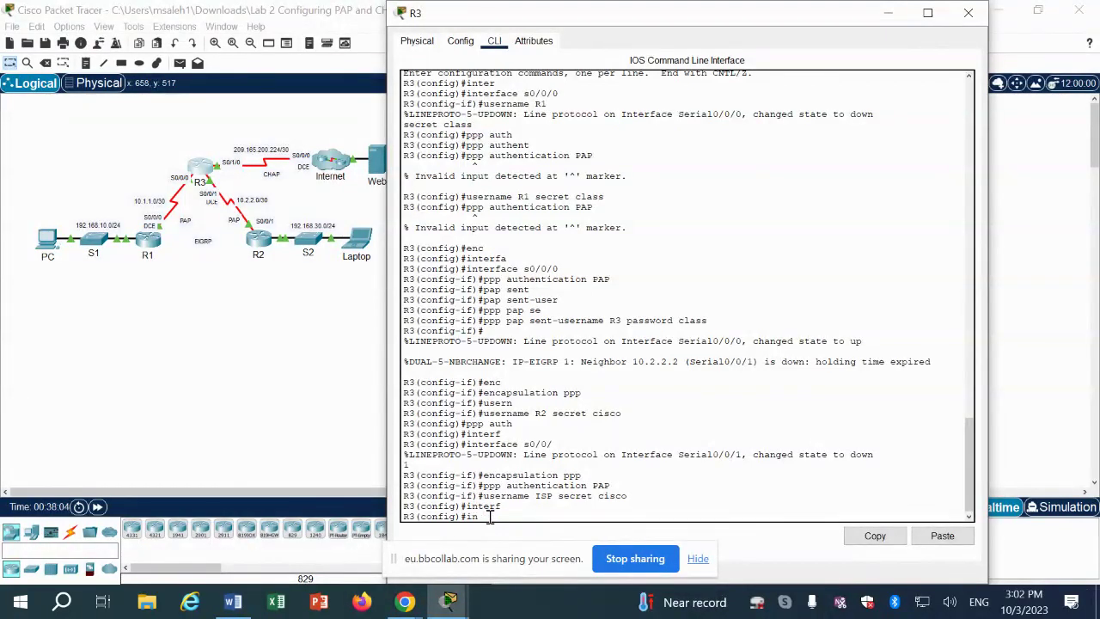
pyautogui.write('terface s0/1/0')
# Step: Enter interface s0/1/0 and enable PPP encapsulation
pyautogui.press('Return')
pyautogui.press('Up')
pyautogui.press('Up')
pyautogui.press('Up')
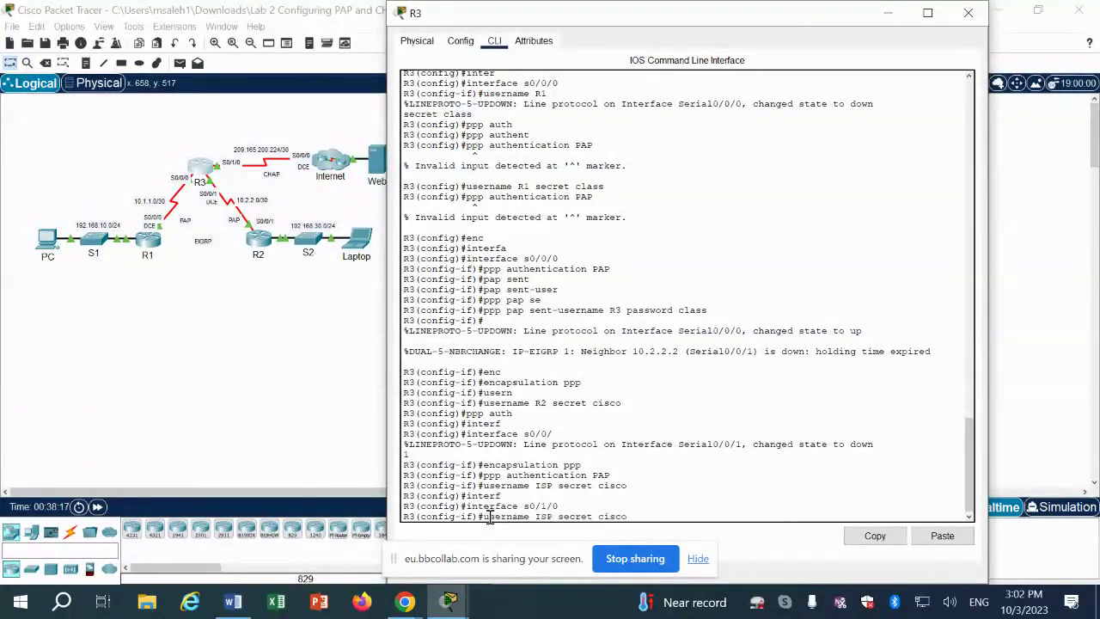
pyautogui.press('Up')
pyautogui.press('Up')
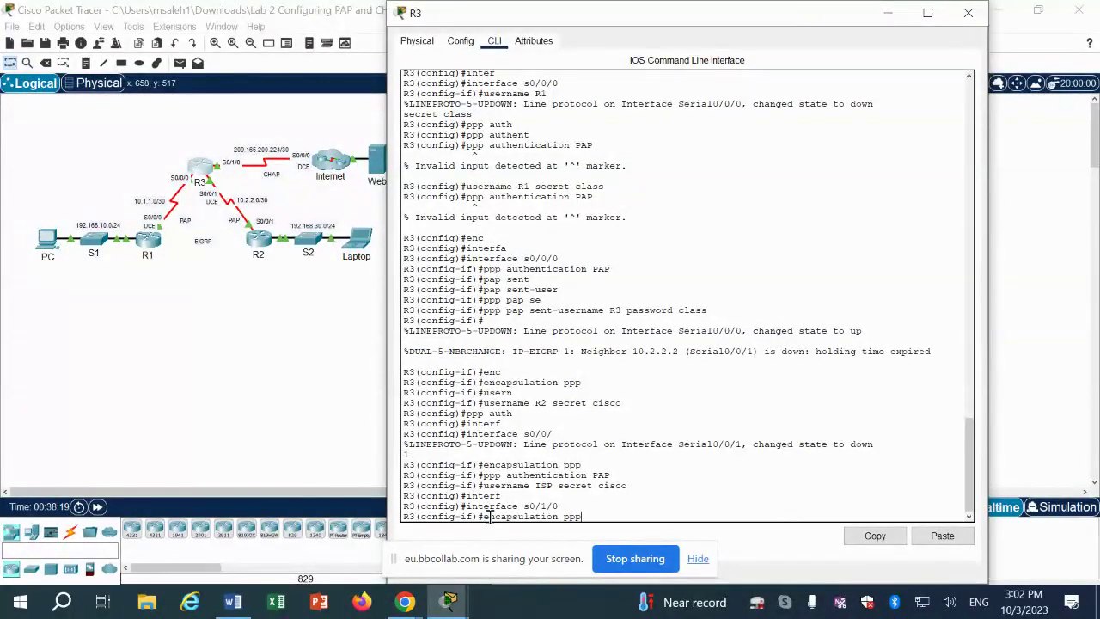
pyautogui.press('Return')
# Step: Set PPP authentication on s0/1/0 to CHAP instead of PAP
pyautogui.press('Up')
pyautogui.press('Up')
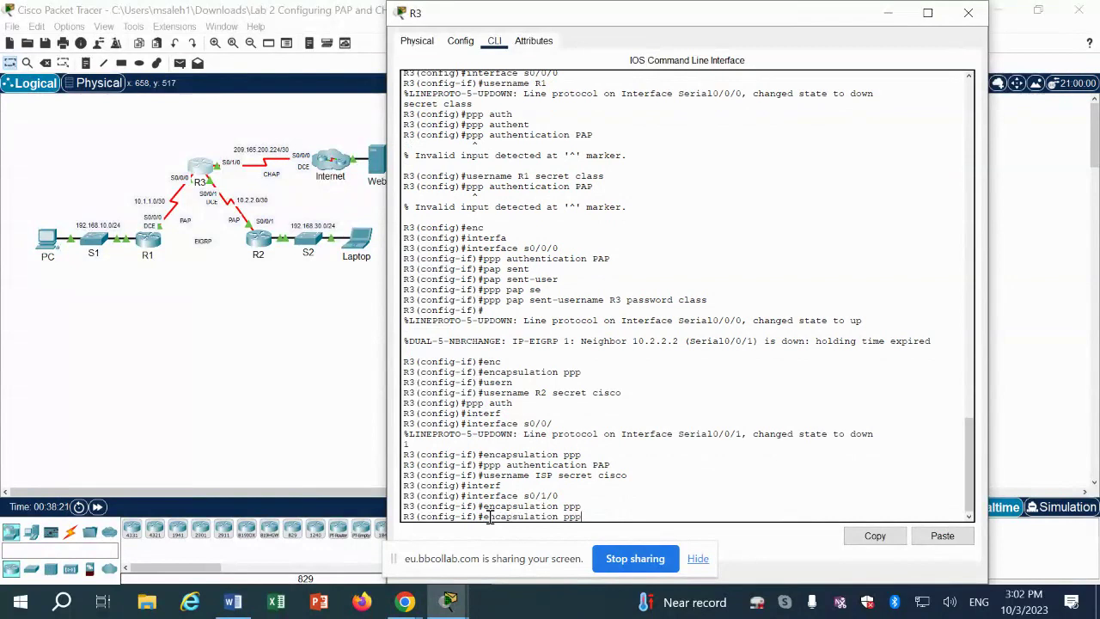
pyautogui.press('Up')
pyautogui.press('Up')
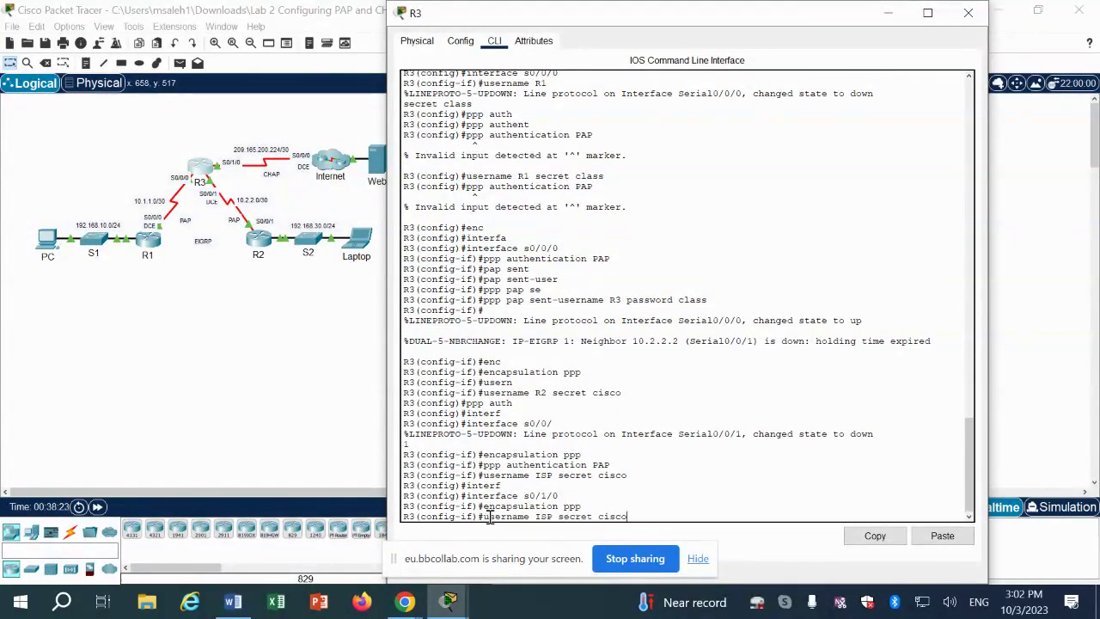
pyautogui.press('Up')
pyautogui.press('BackSpace')
pyautogui.press('BackSpace')
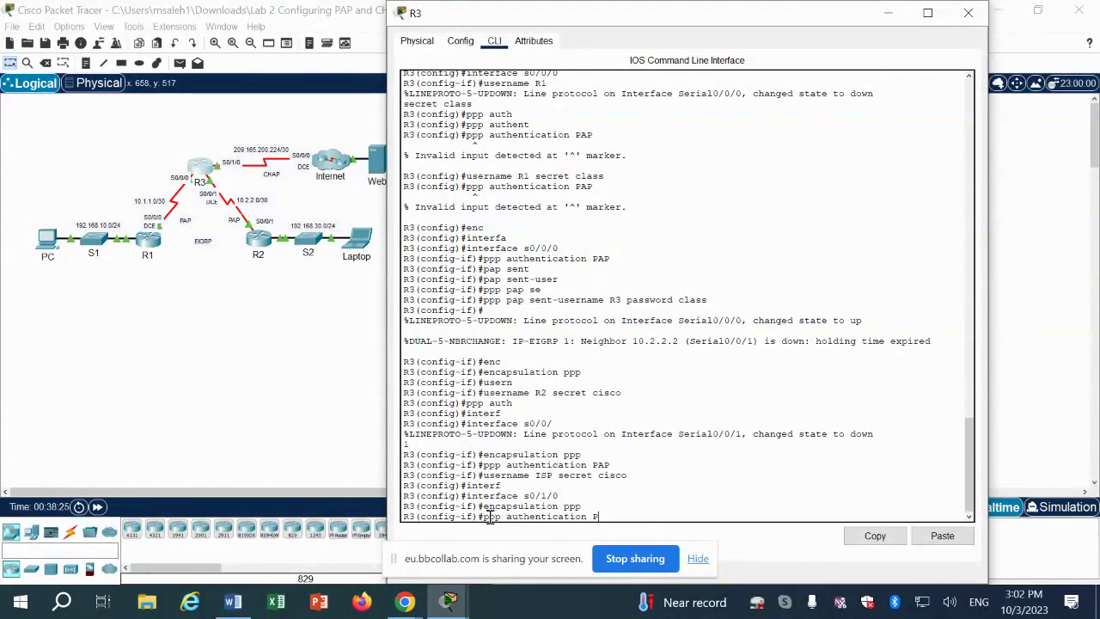
pyautogui.write('chap')
pyautogui.press('Return')
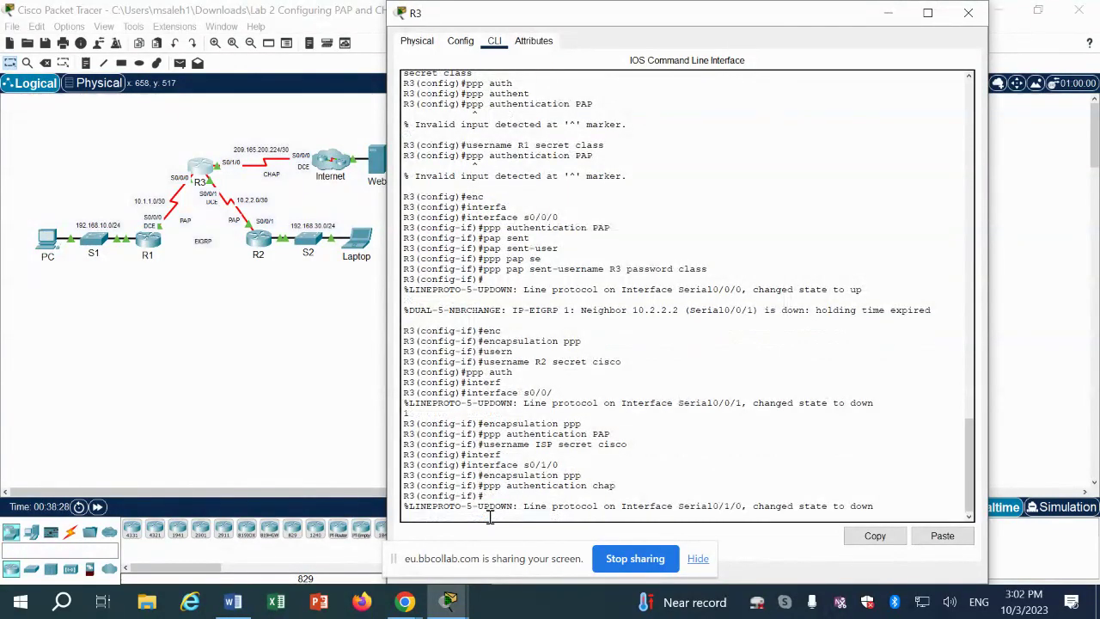
pyautogui.press('Return')
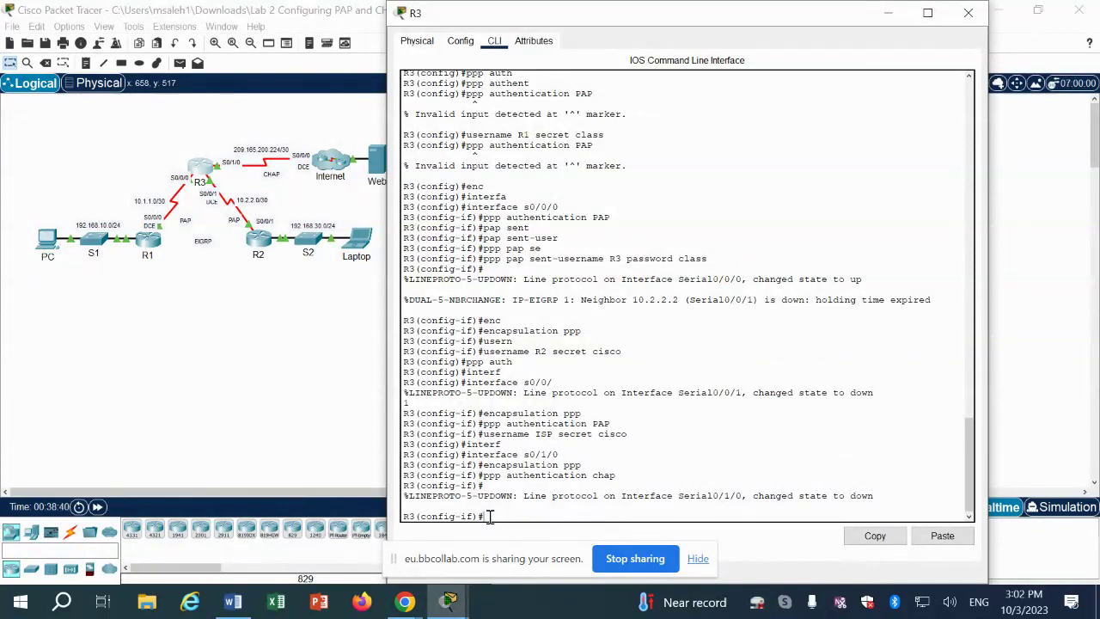
# Step: Bring up the Class Collaborate session and open its hamburger menu
pyautogui.moveTo(409, 611)
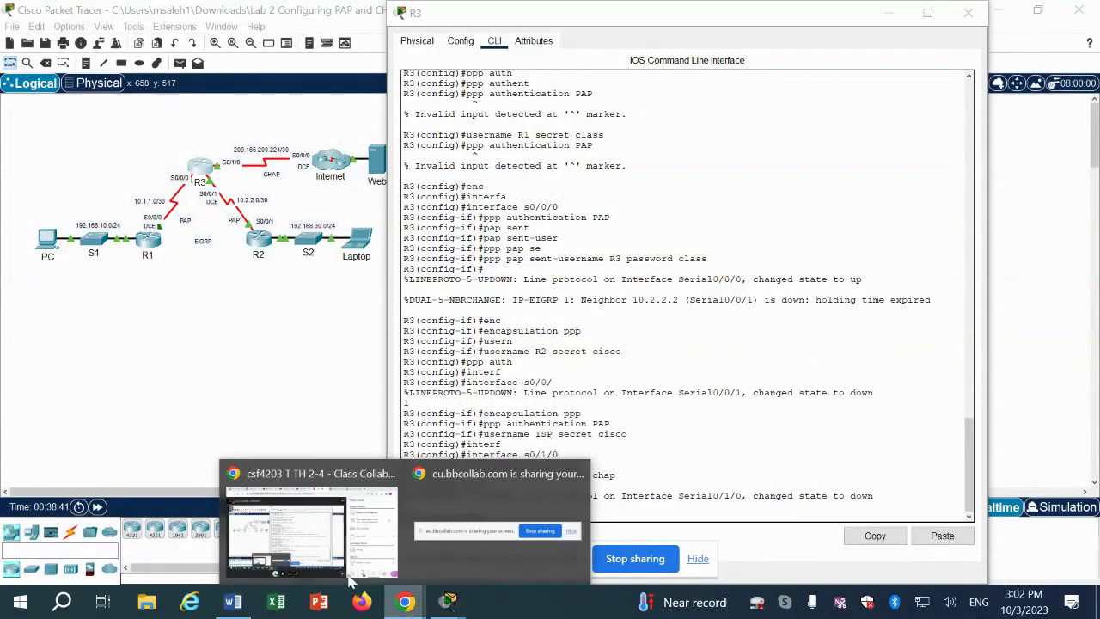
pyautogui.click(292, 526)
pyautogui.click(27, 95)
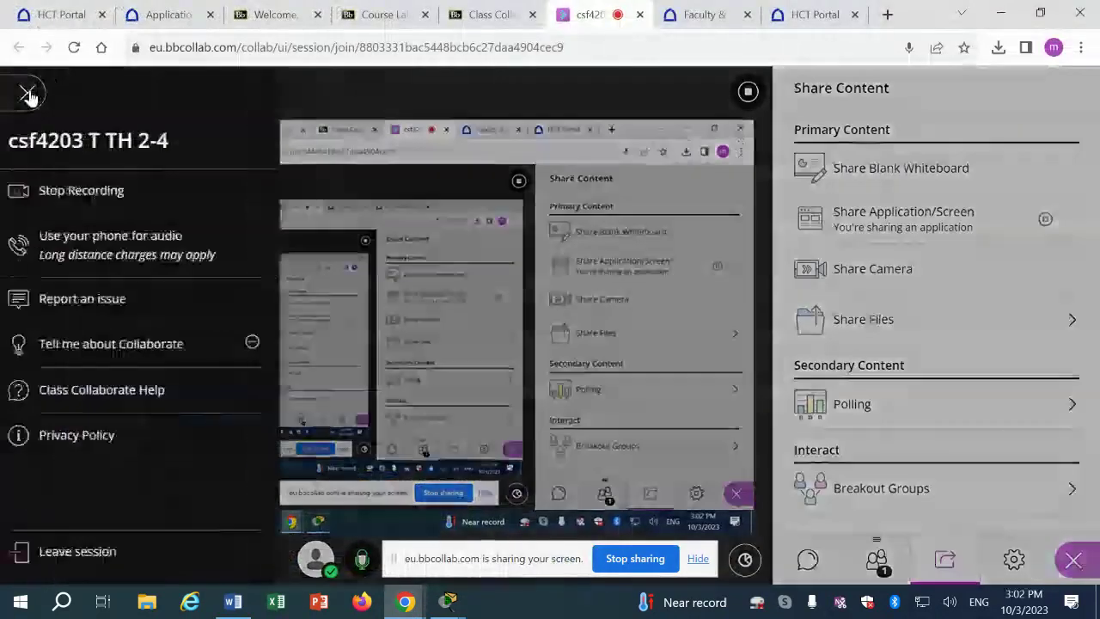